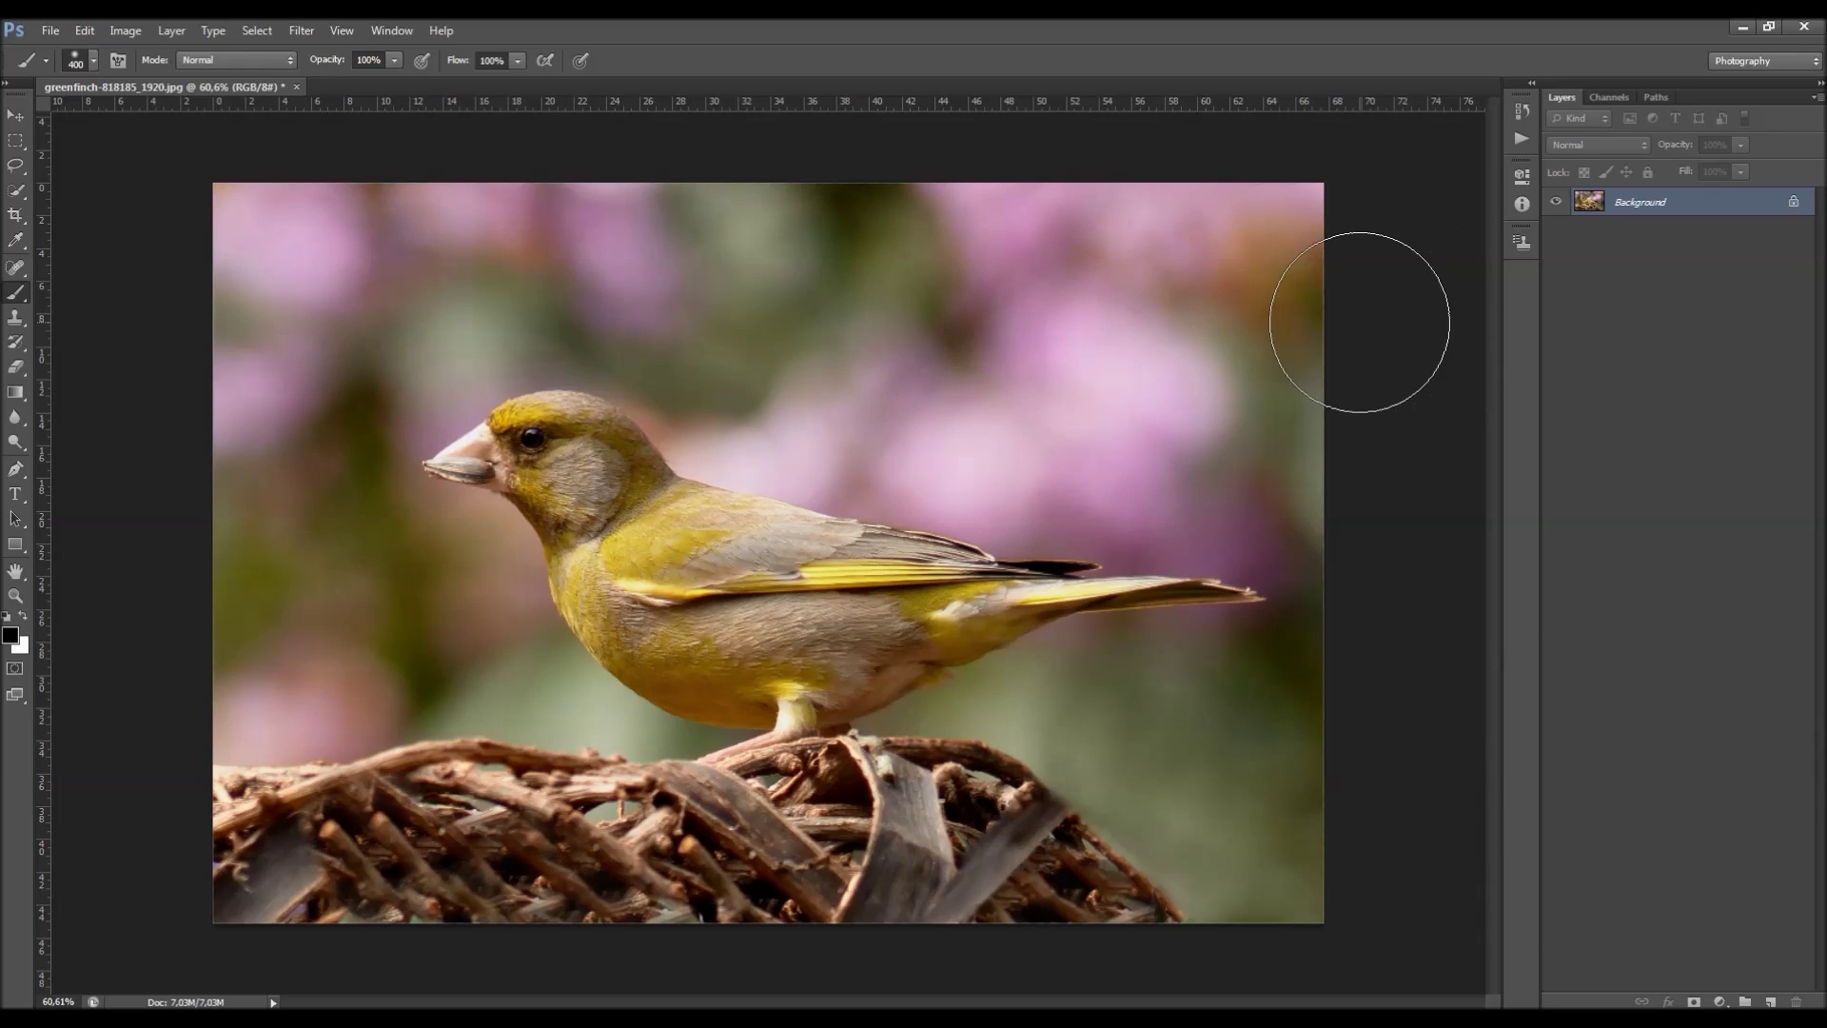
# Add a Hue/Saturation adjustment layer in Normal mode at 100% opacity above the bird photo, and collapse its properties.
pyautogui.press('v')
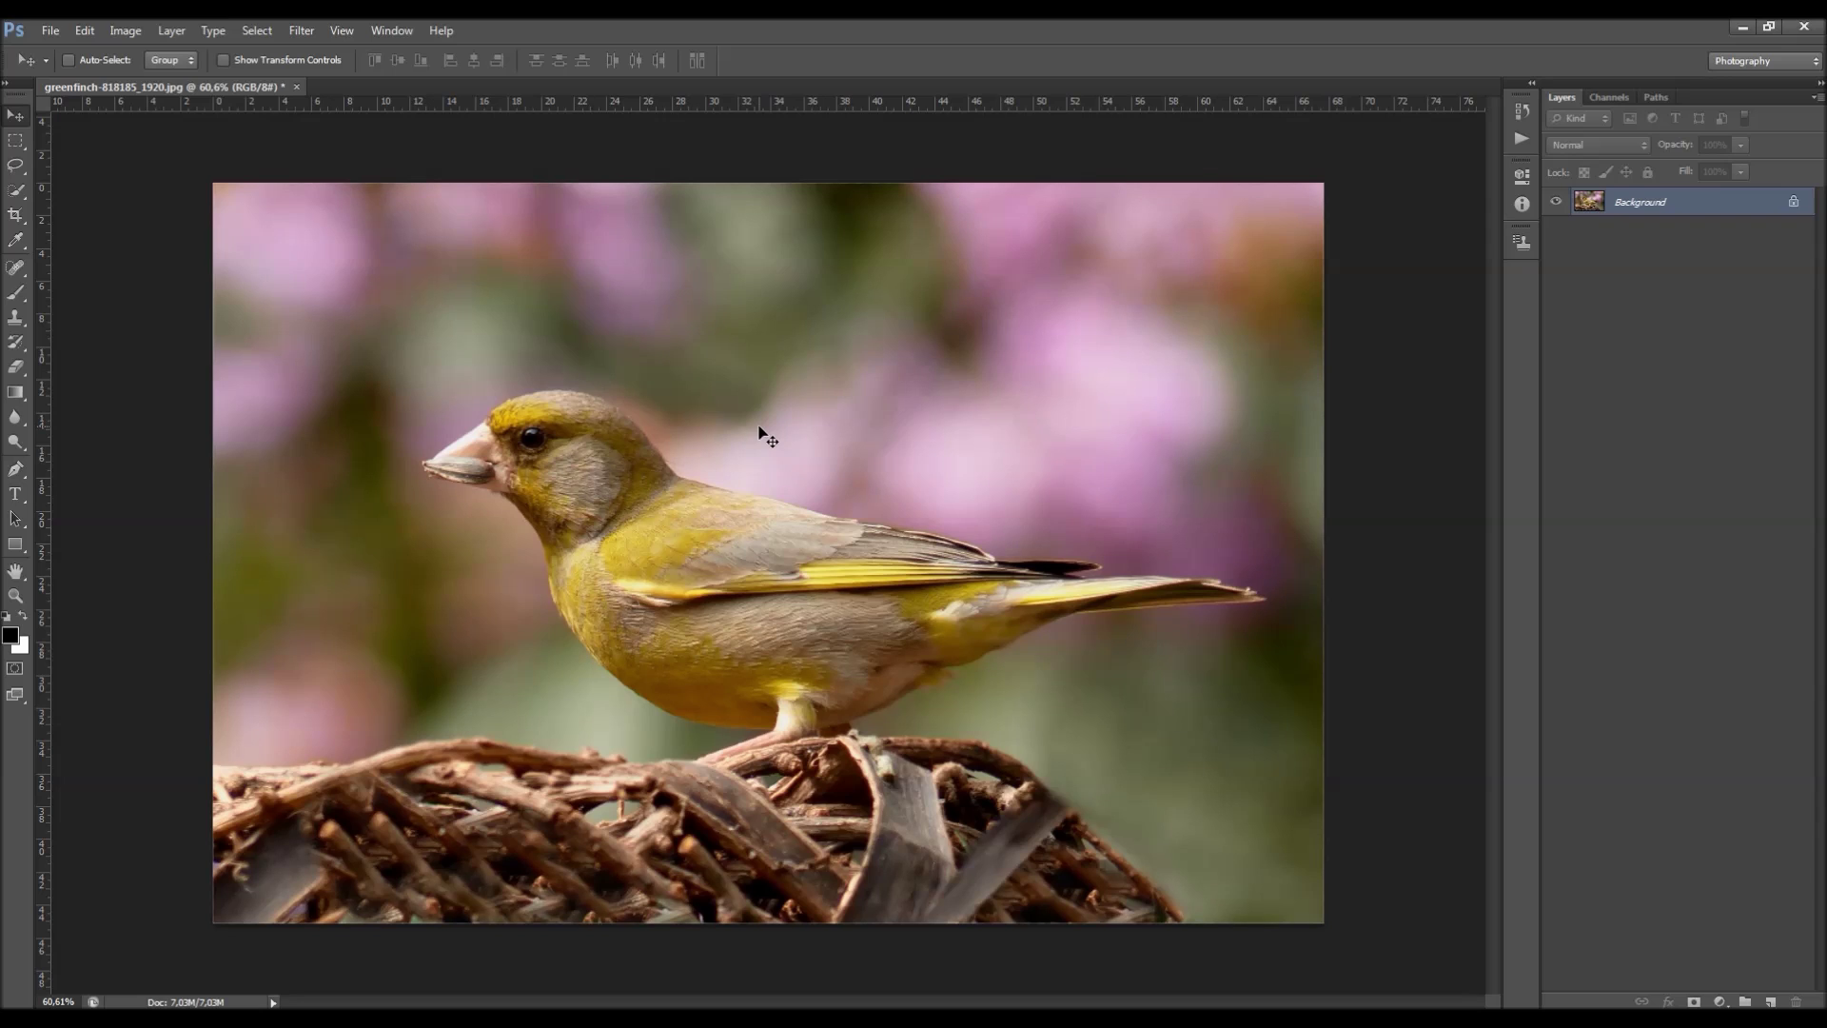
pyautogui.click(171, 30)
pyautogui.moveTo(258, 206)
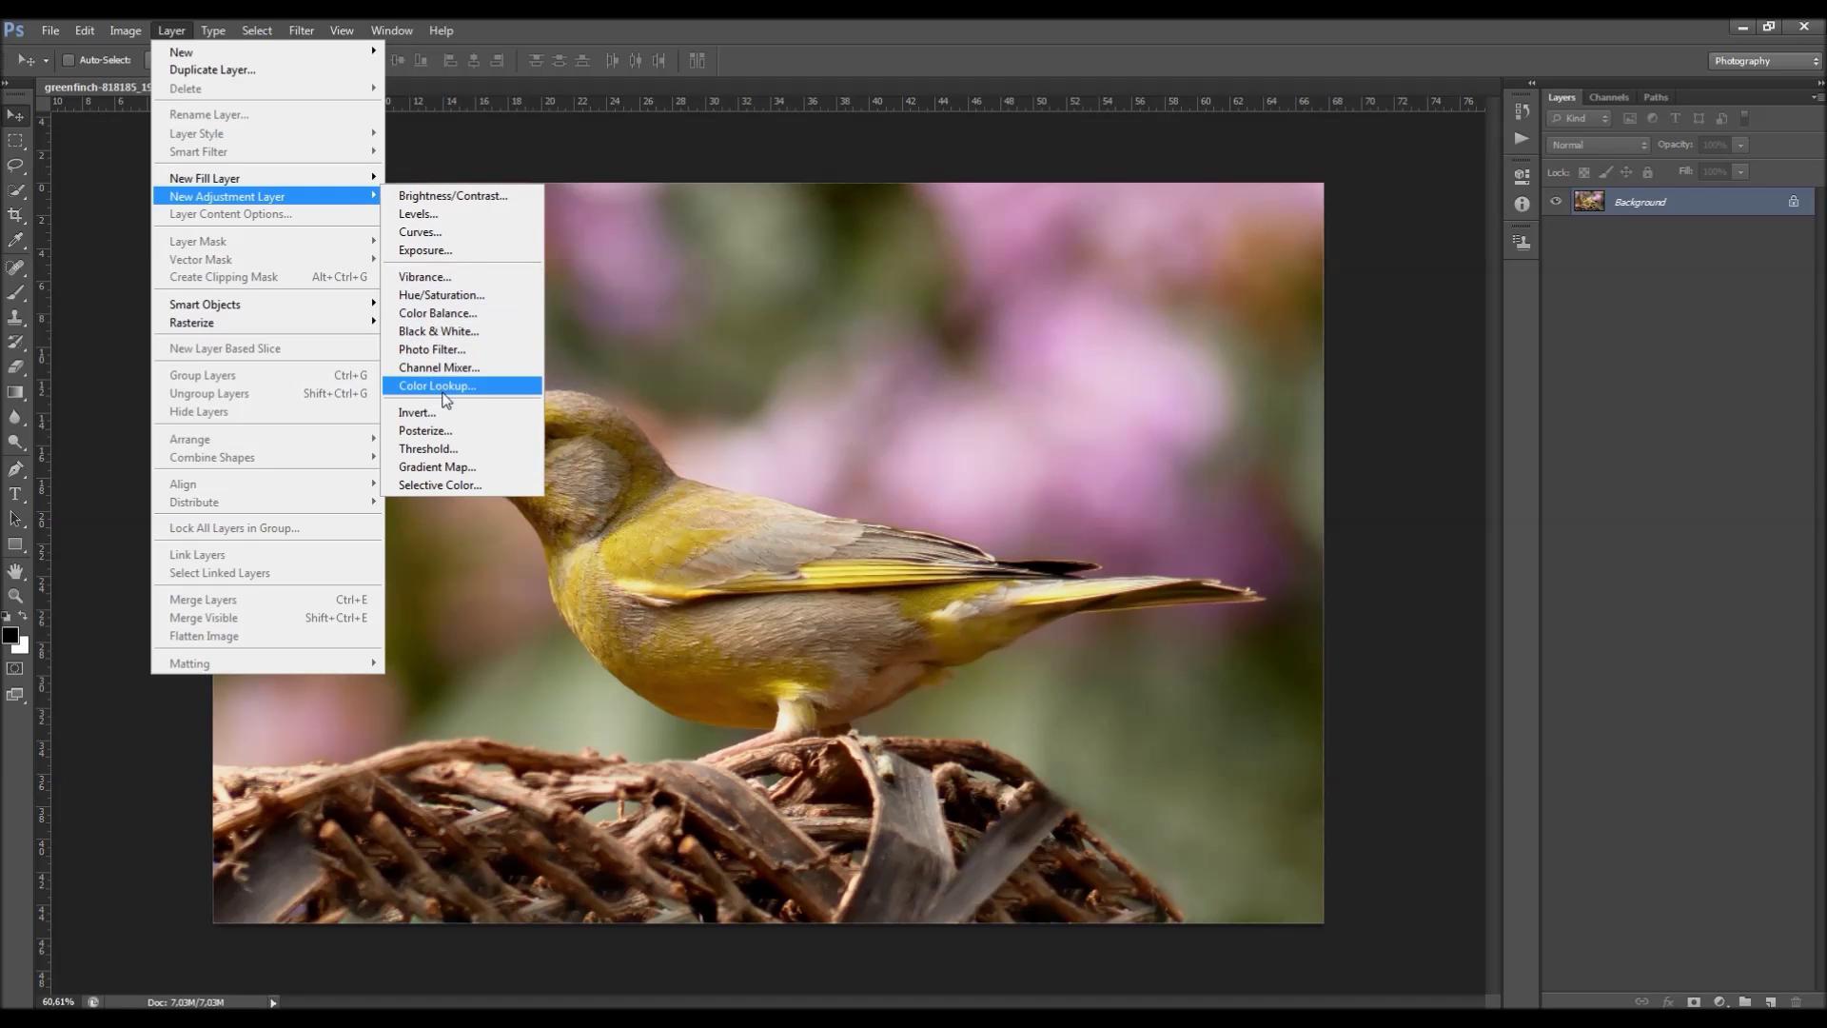
pyautogui.click(459, 297)
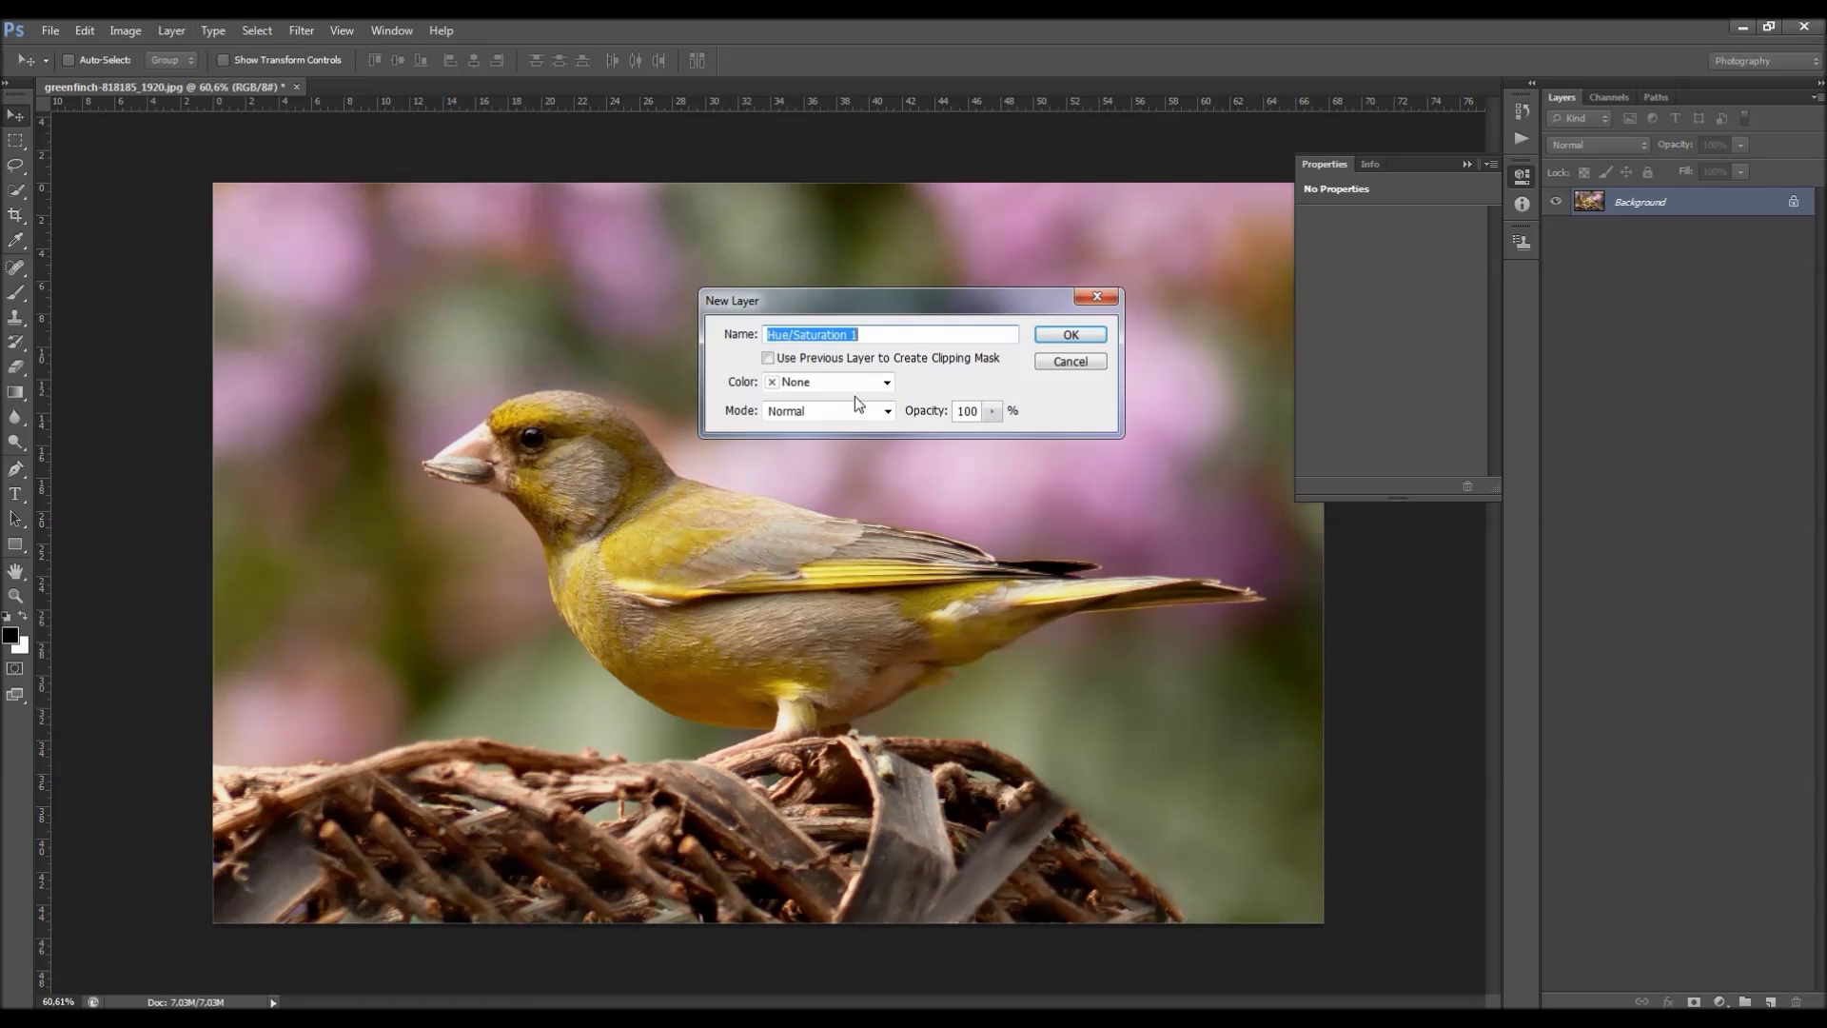
pyautogui.click(1071, 335)
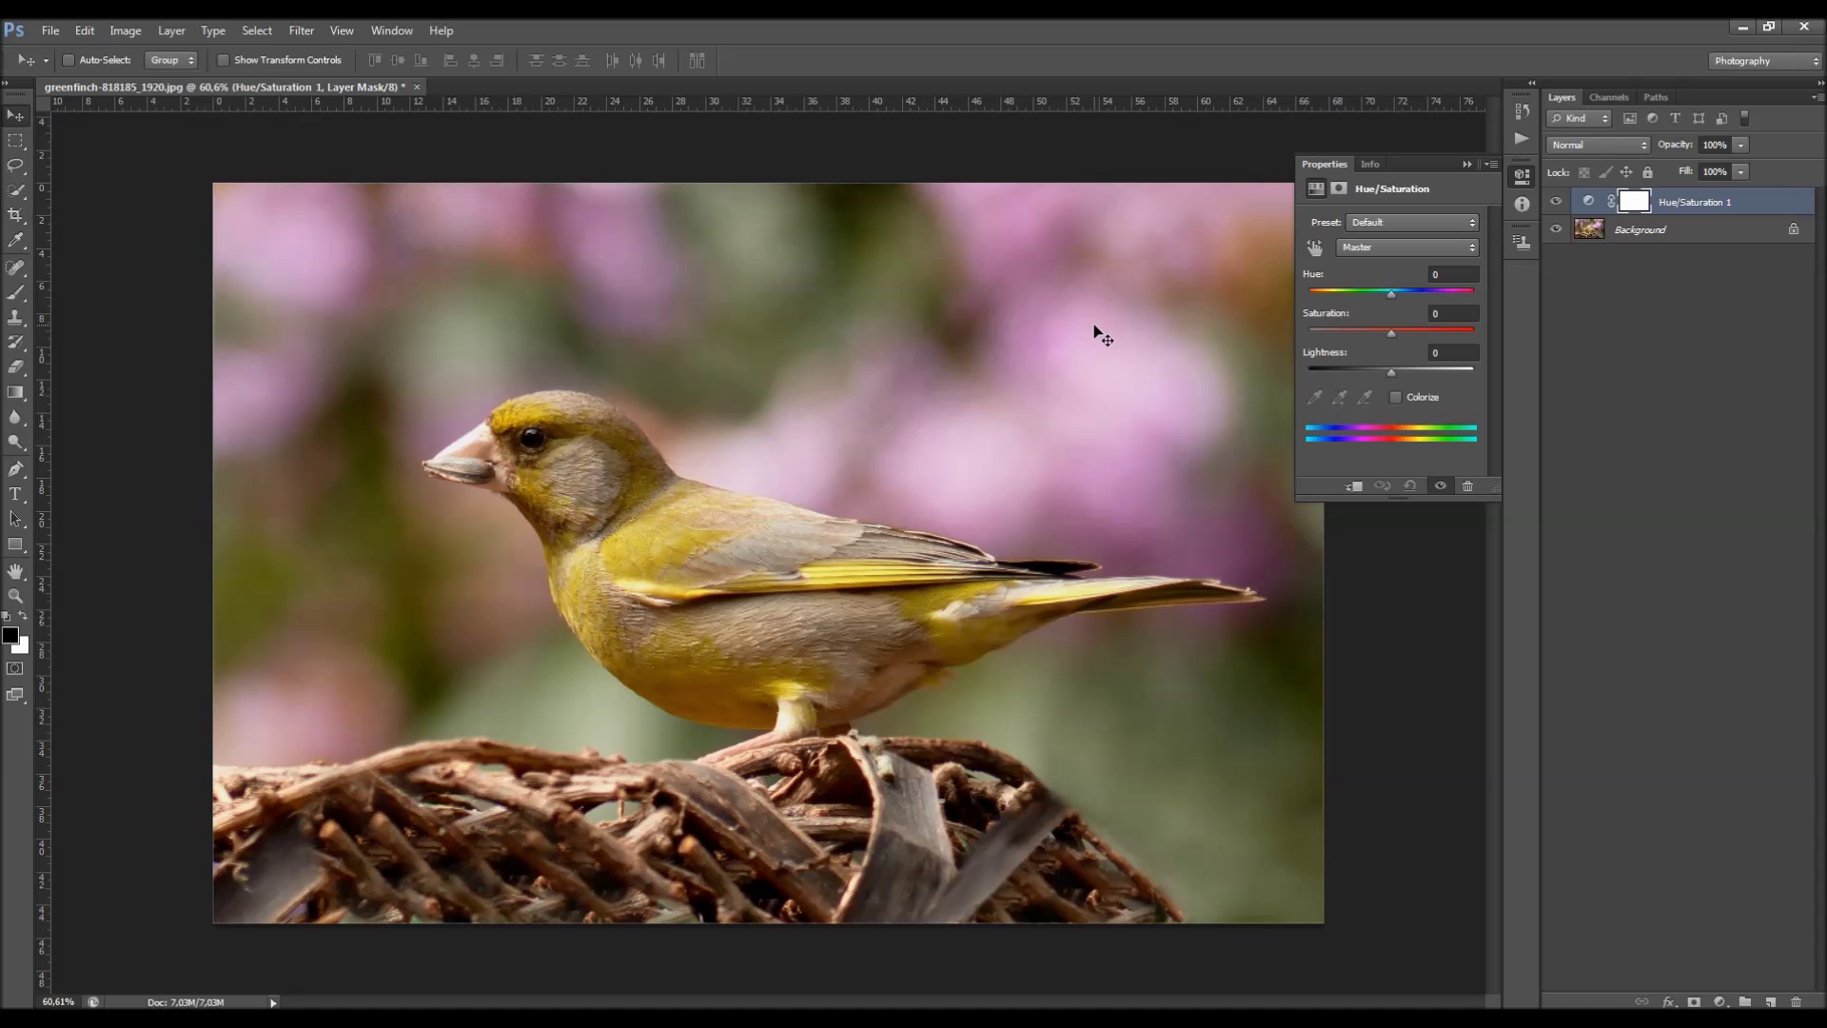
pyautogui.click(1591, 202)
pyautogui.moveTo(1386, 333)
pyautogui.mouseDown()
pyautogui.moveTo(1354, 335)
pyautogui.moveTo(1391, 340)
pyautogui.mouseUp()
pyautogui.click(1467, 162)
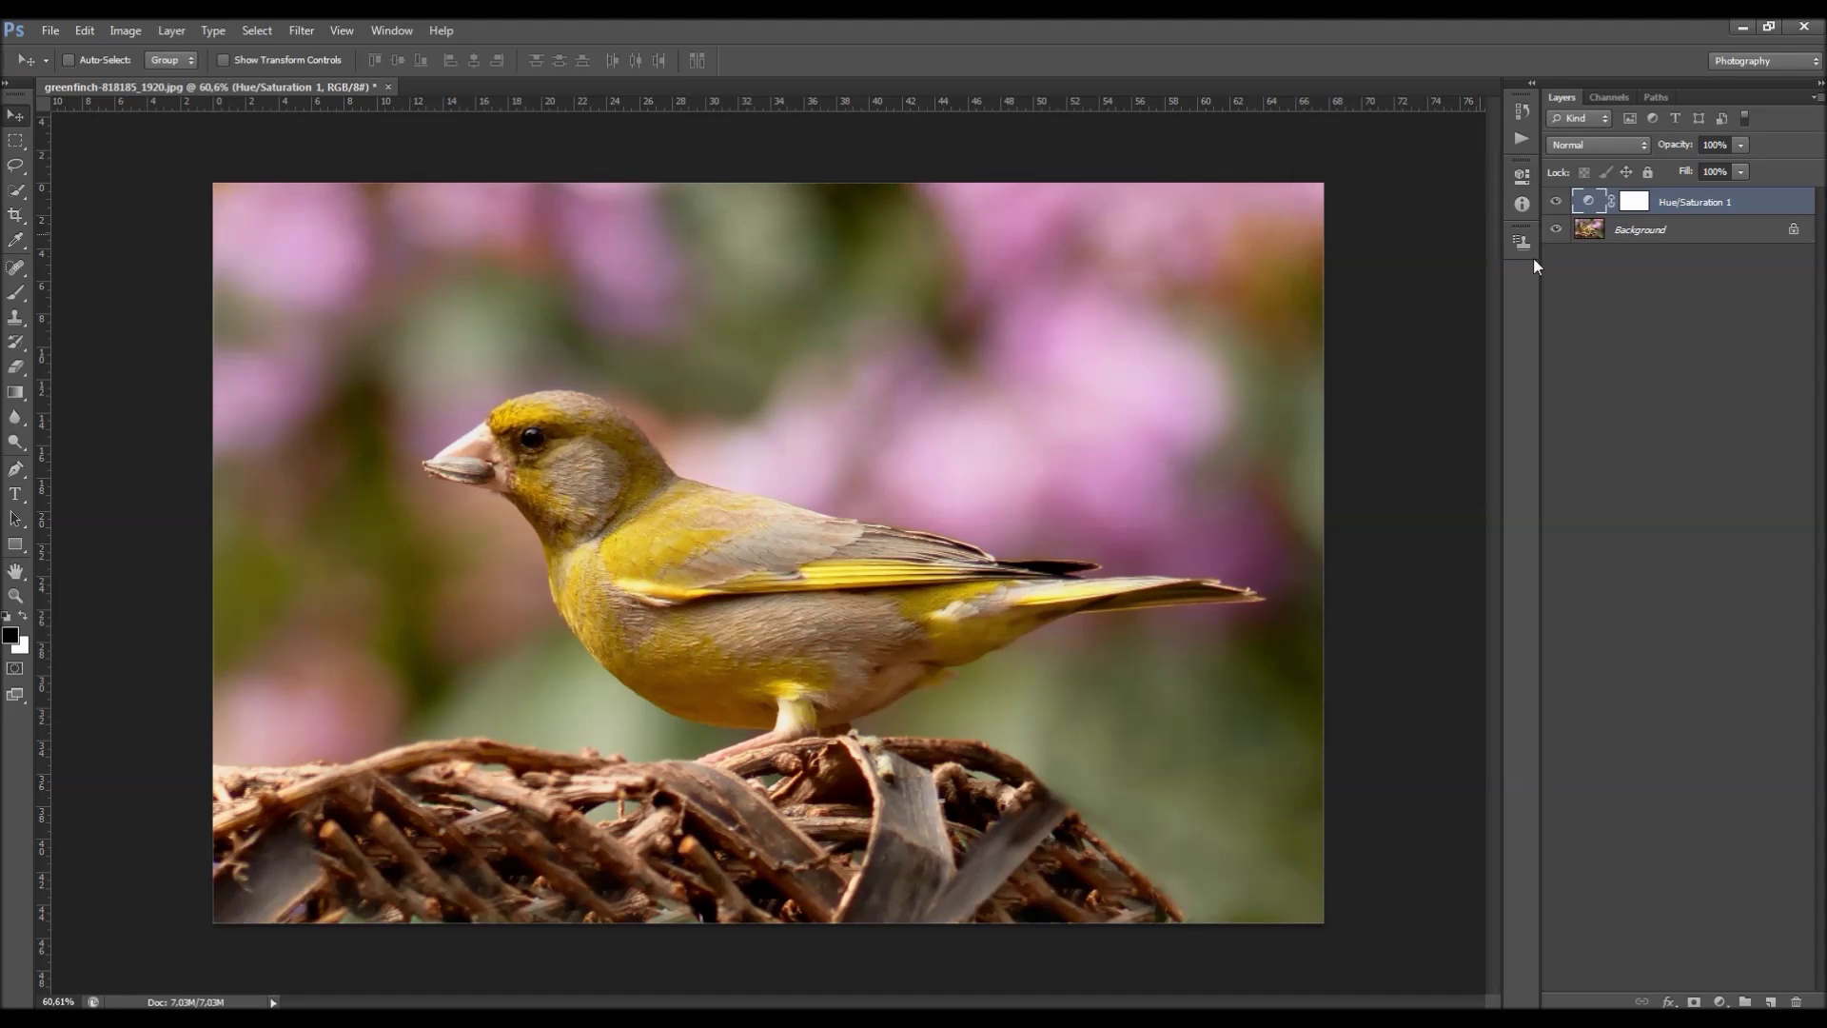
# Delete the Hue/Saturation layer's mask, undo the deletion and reselect the mask.
pyautogui.click(1634, 203)
pyautogui.rightClick(1634, 205)
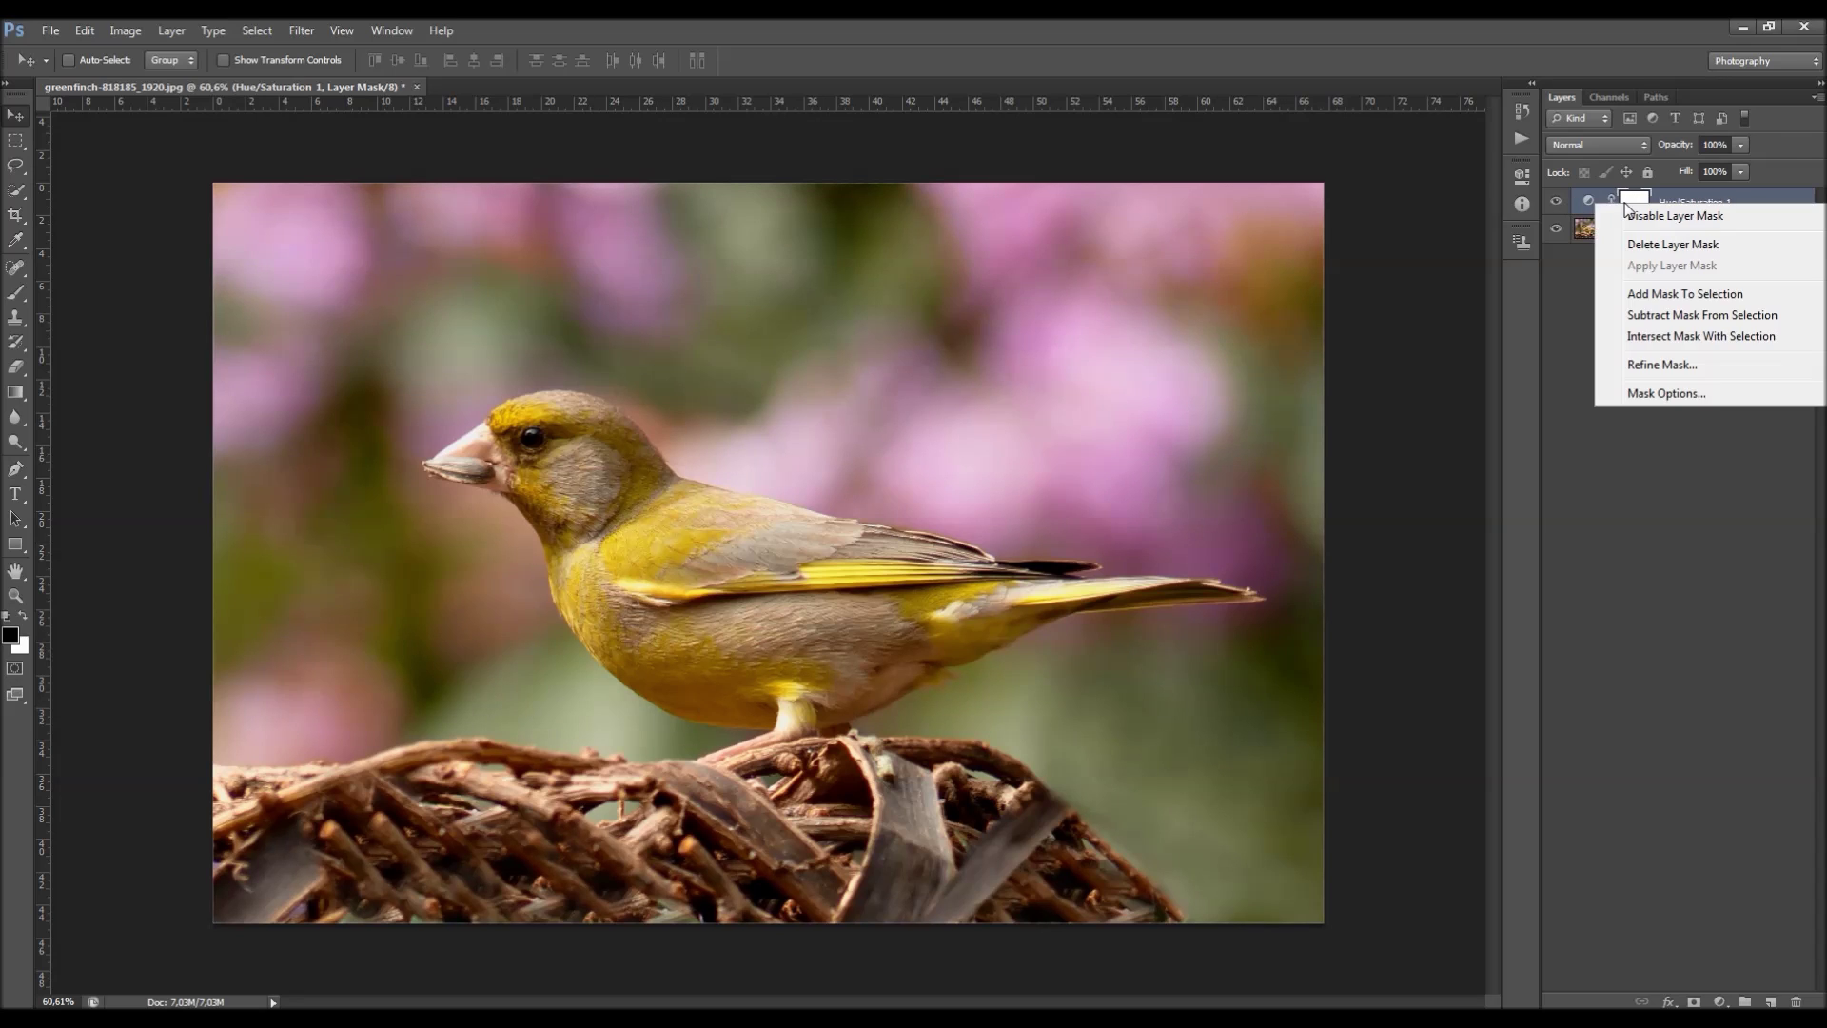
pyautogui.click(1656, 243)
pyautogui.hotkey('ctrl', 'z')
pyautogui.click(1625, 207)
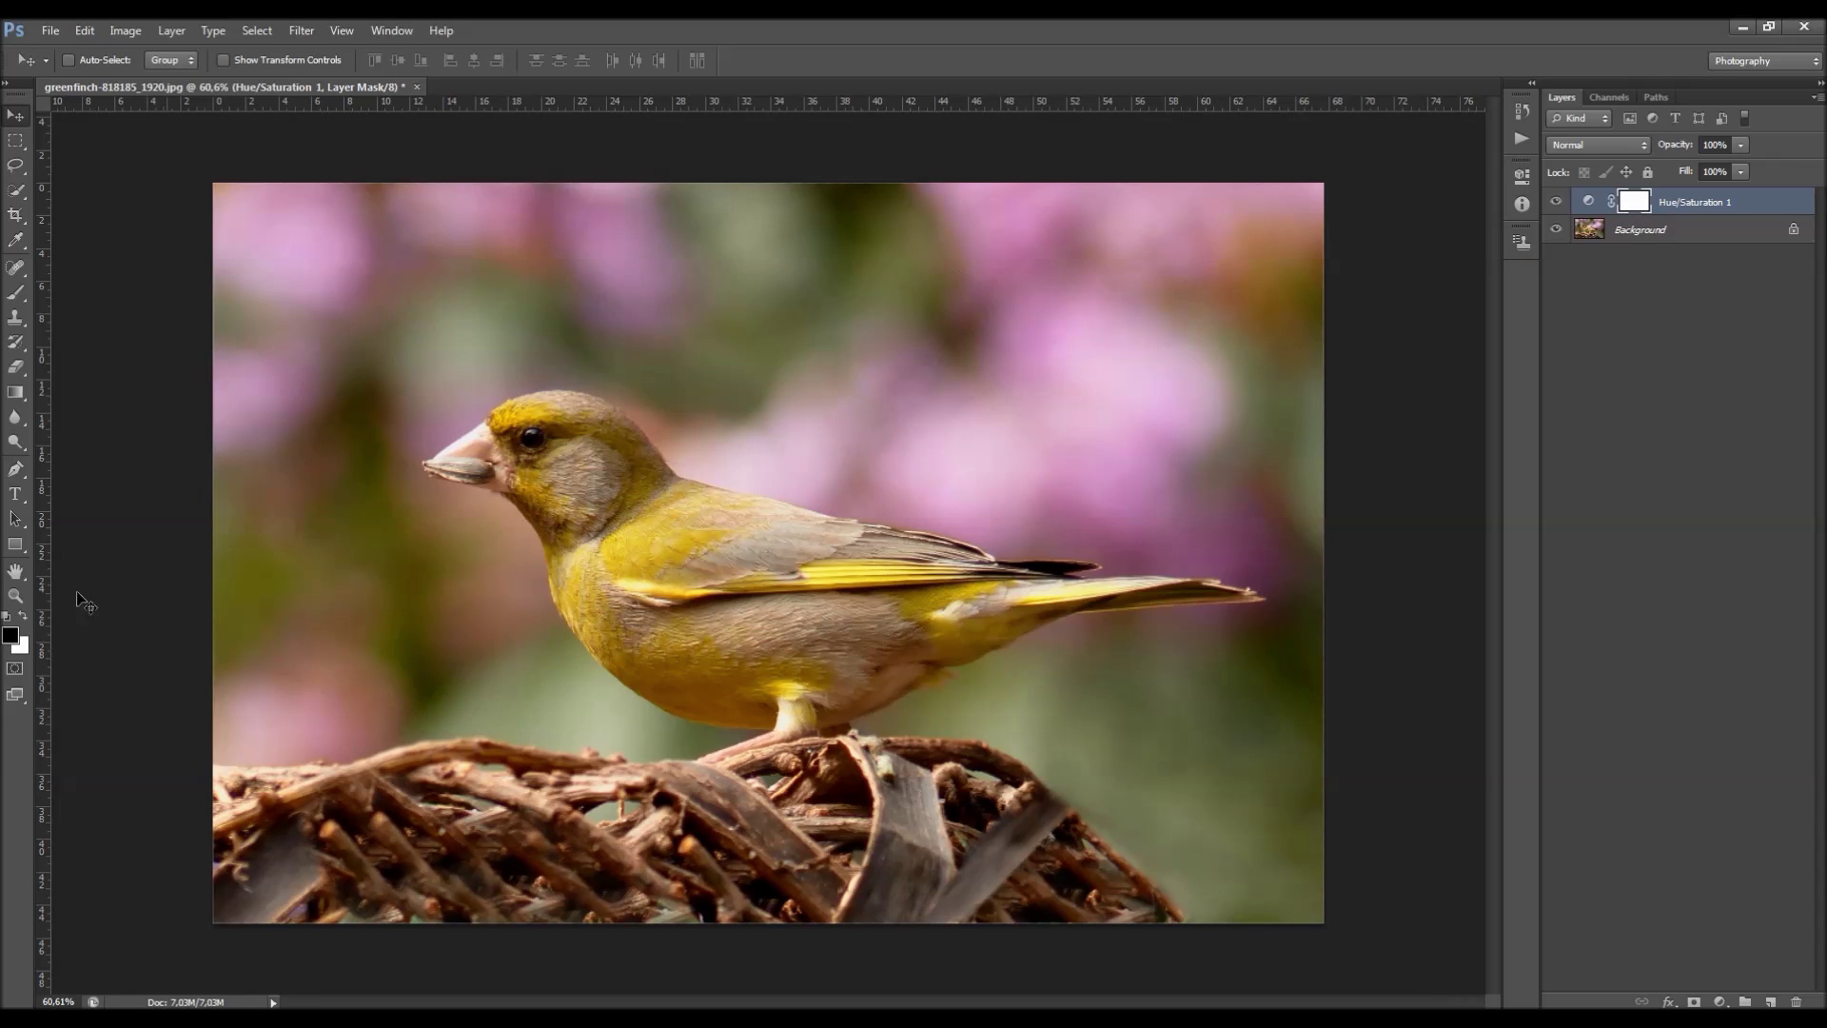
# Fill the Hue/Saturation layer's mask with the black foreground color at 100% opacity in Normal mode.
pyautogui.click(11, 636)
pyautogui.click(821, 429)
pyautogui.moveTo(688, 553); pyautogui.dragTo(685, 557)
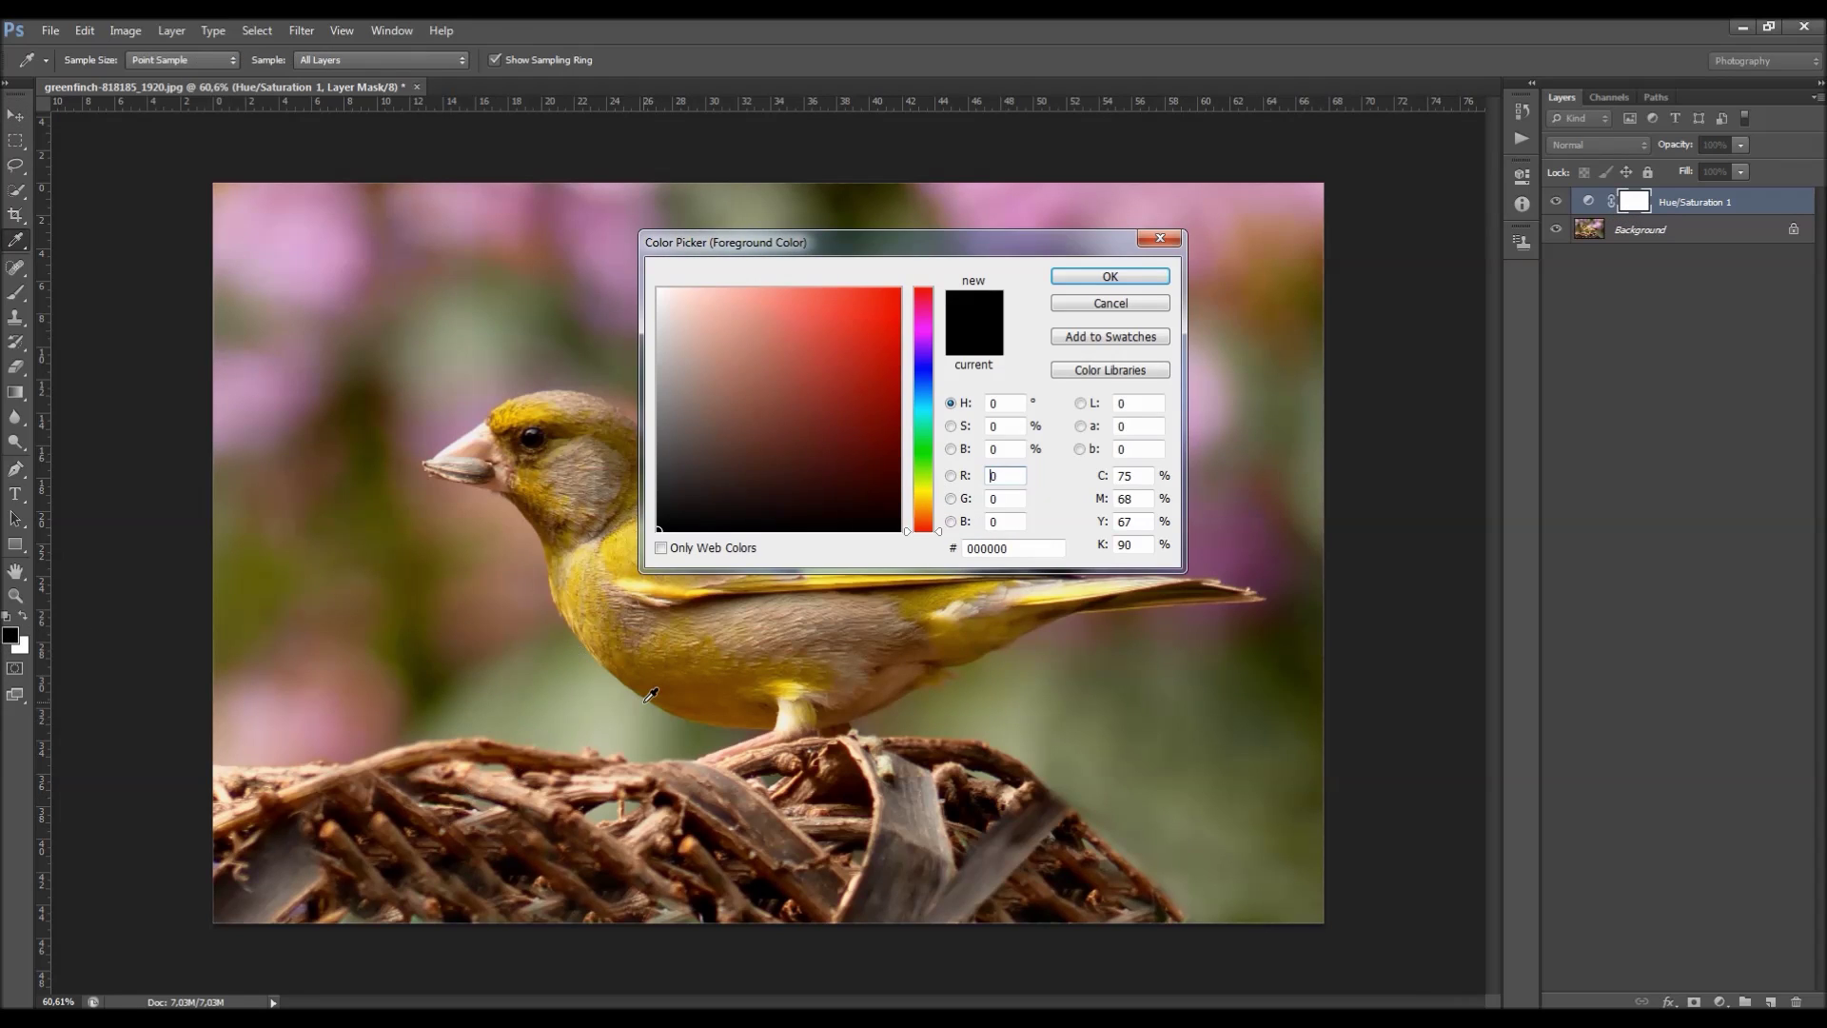
pyautogui.press('Return')
pyautogui.press('v')
pyautogui.click(84, 31)
pyautogui.click(126, 303)
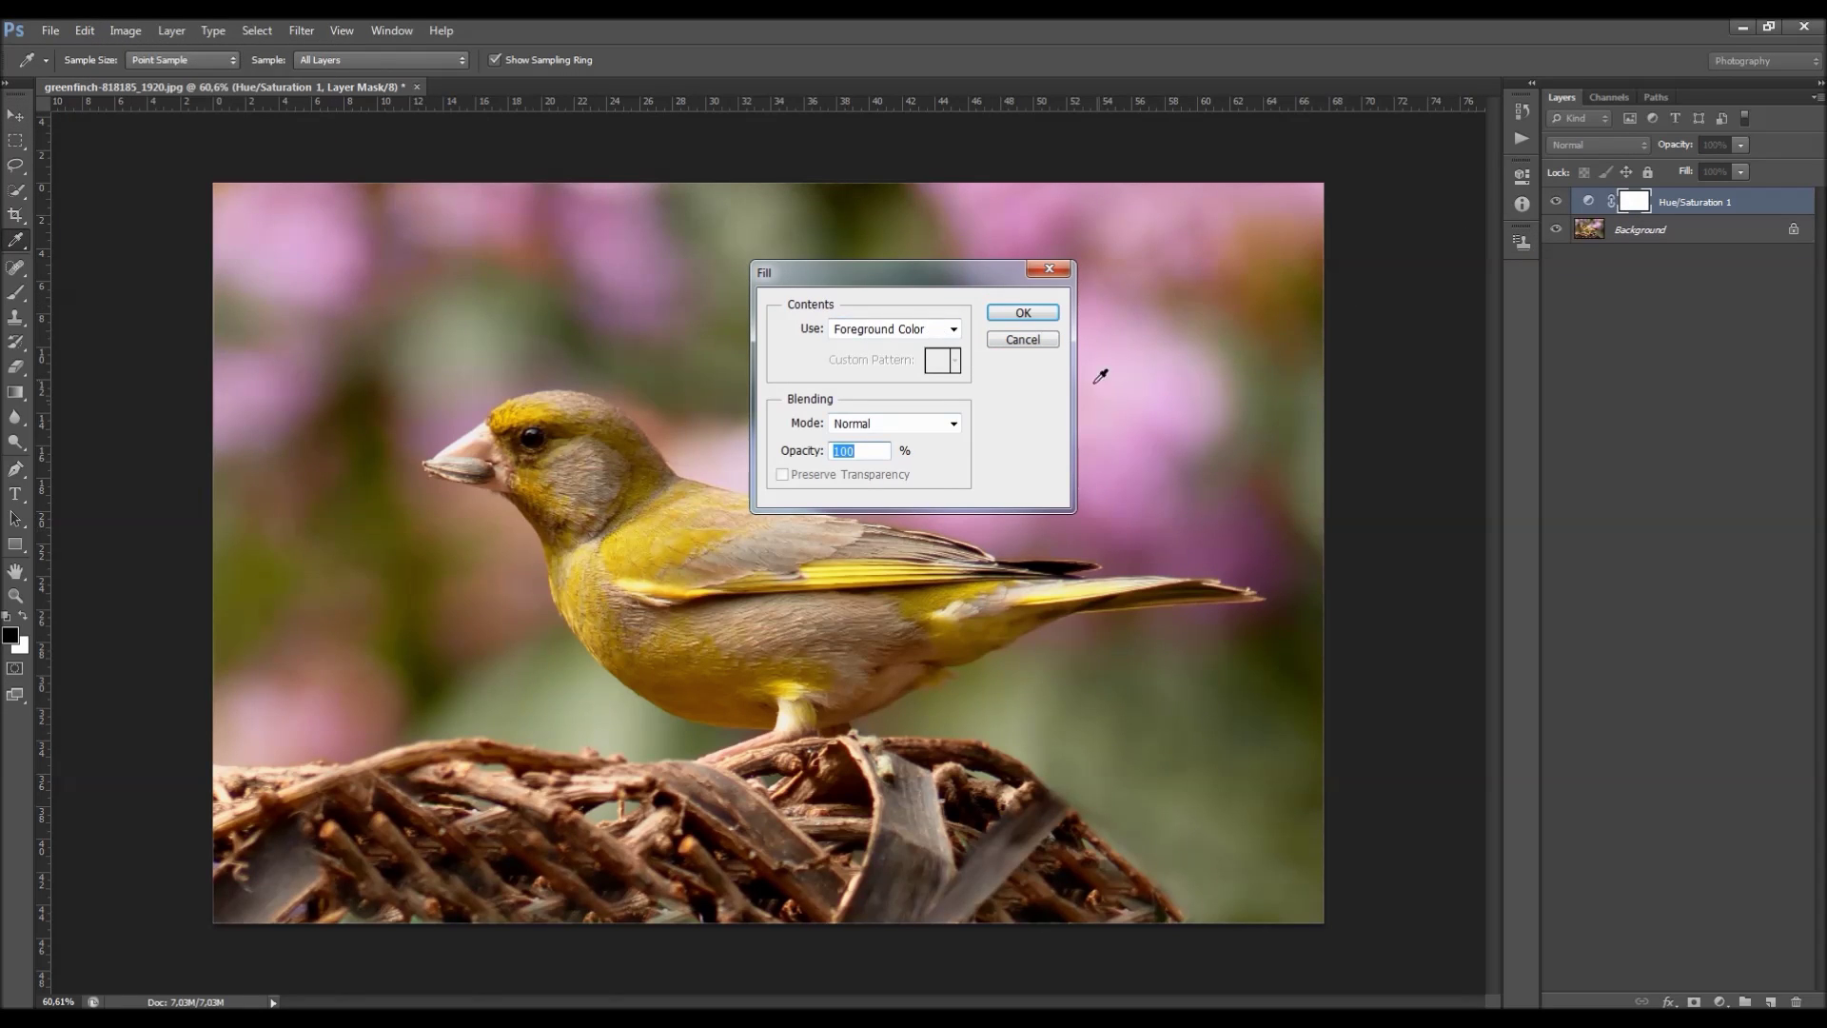
pyautogui.click(1040, 312)
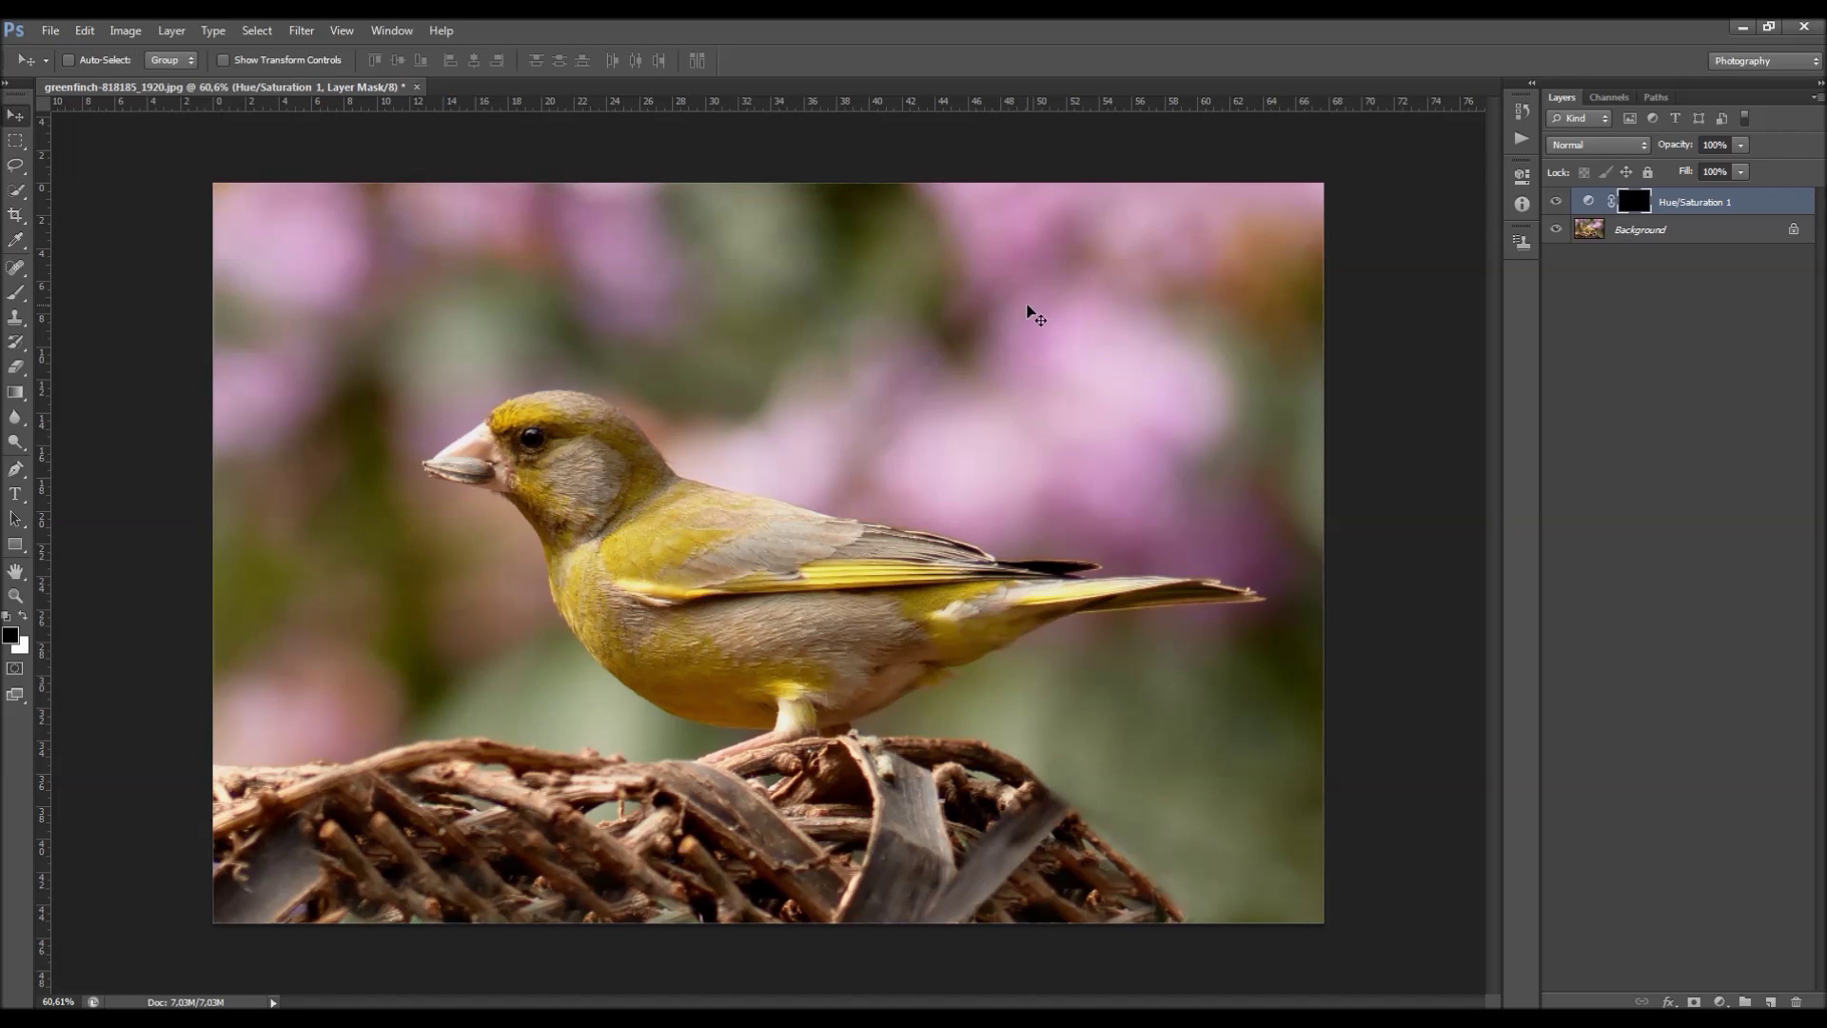
# Compare the photo with the Hue/Saturation layer hidden and shown, and invert the layer's black mask to white.
pyautogui.click(1556, 203)
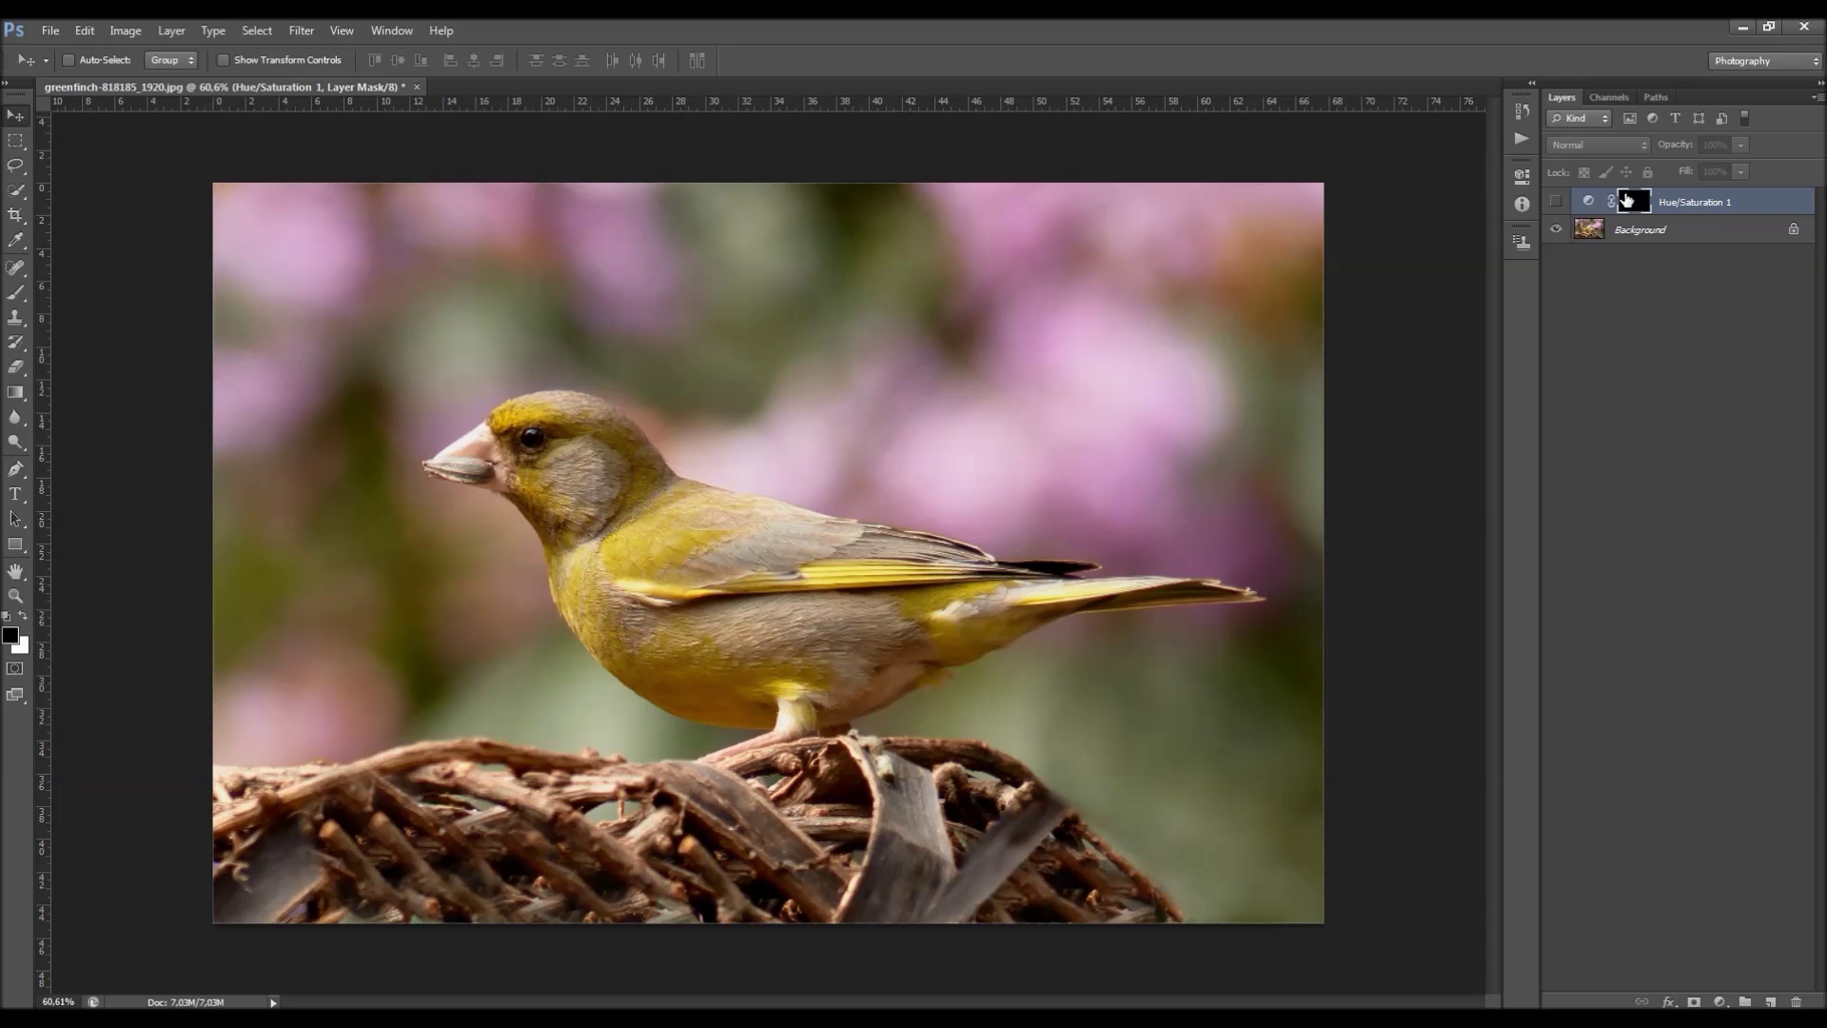
pyautogui.click(1556, 203)
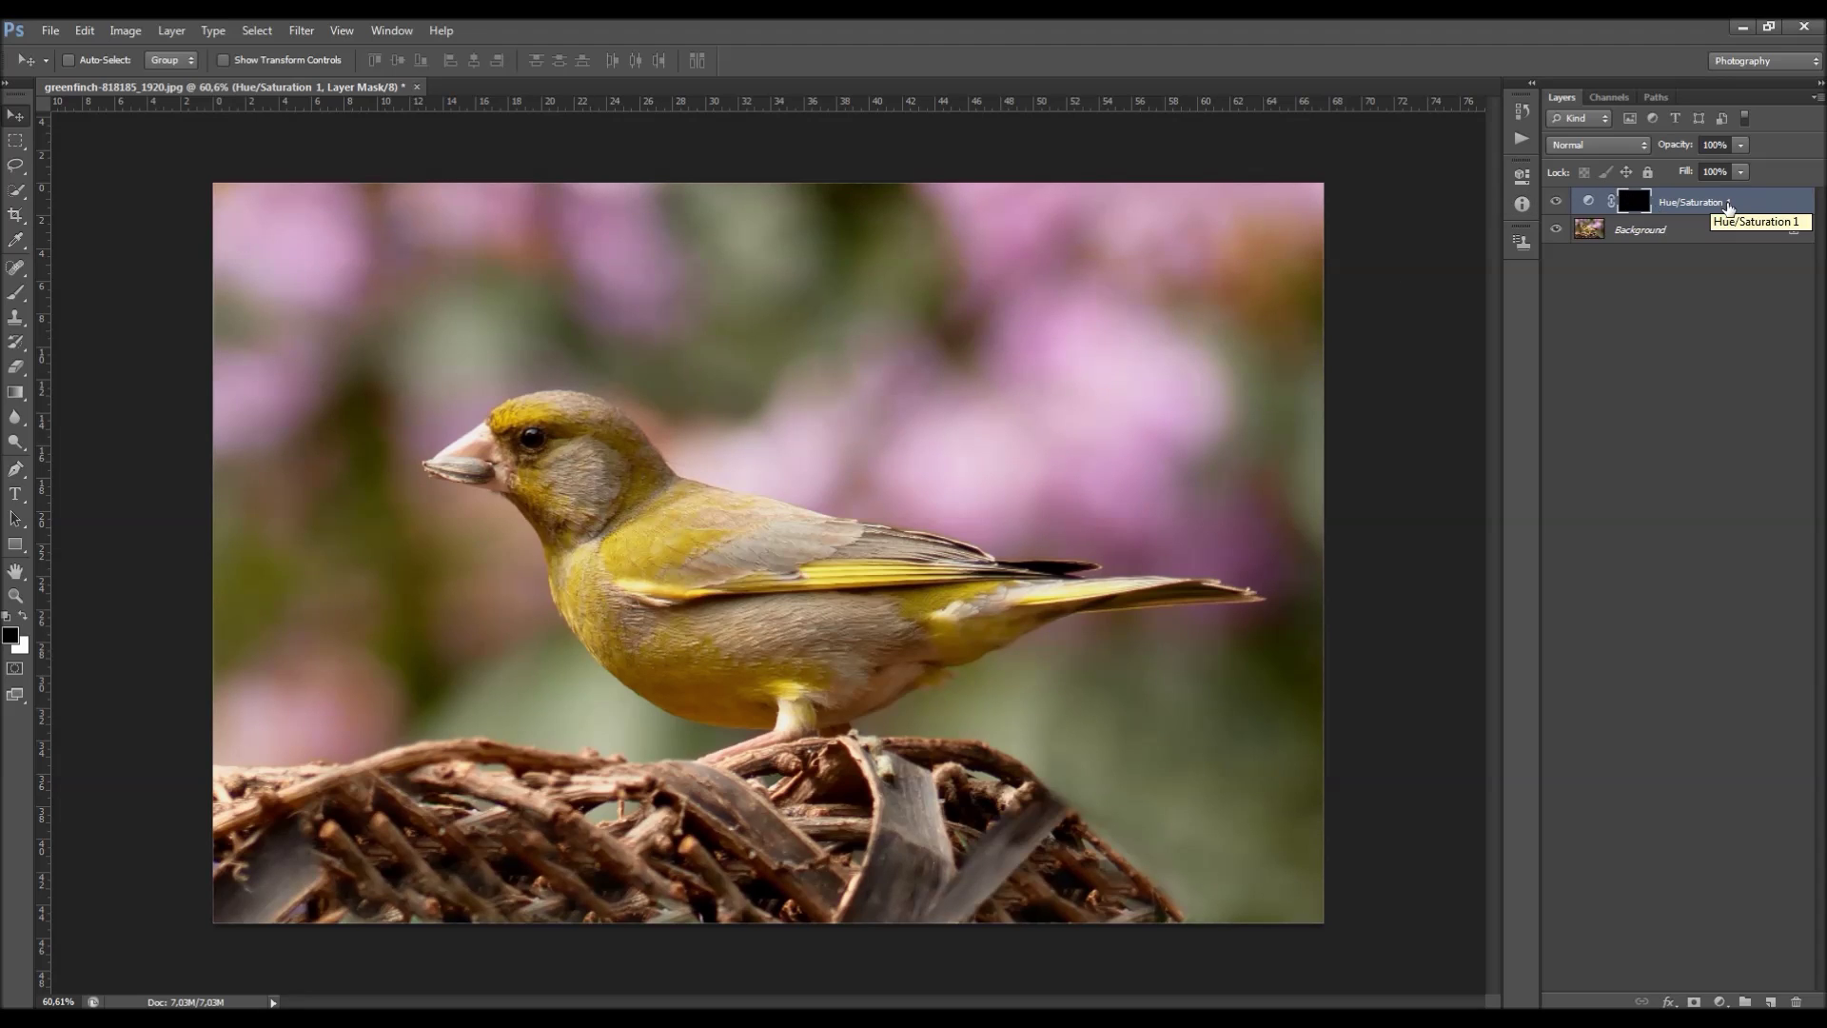
pyautogui.hotkey('ctrl', 'i')
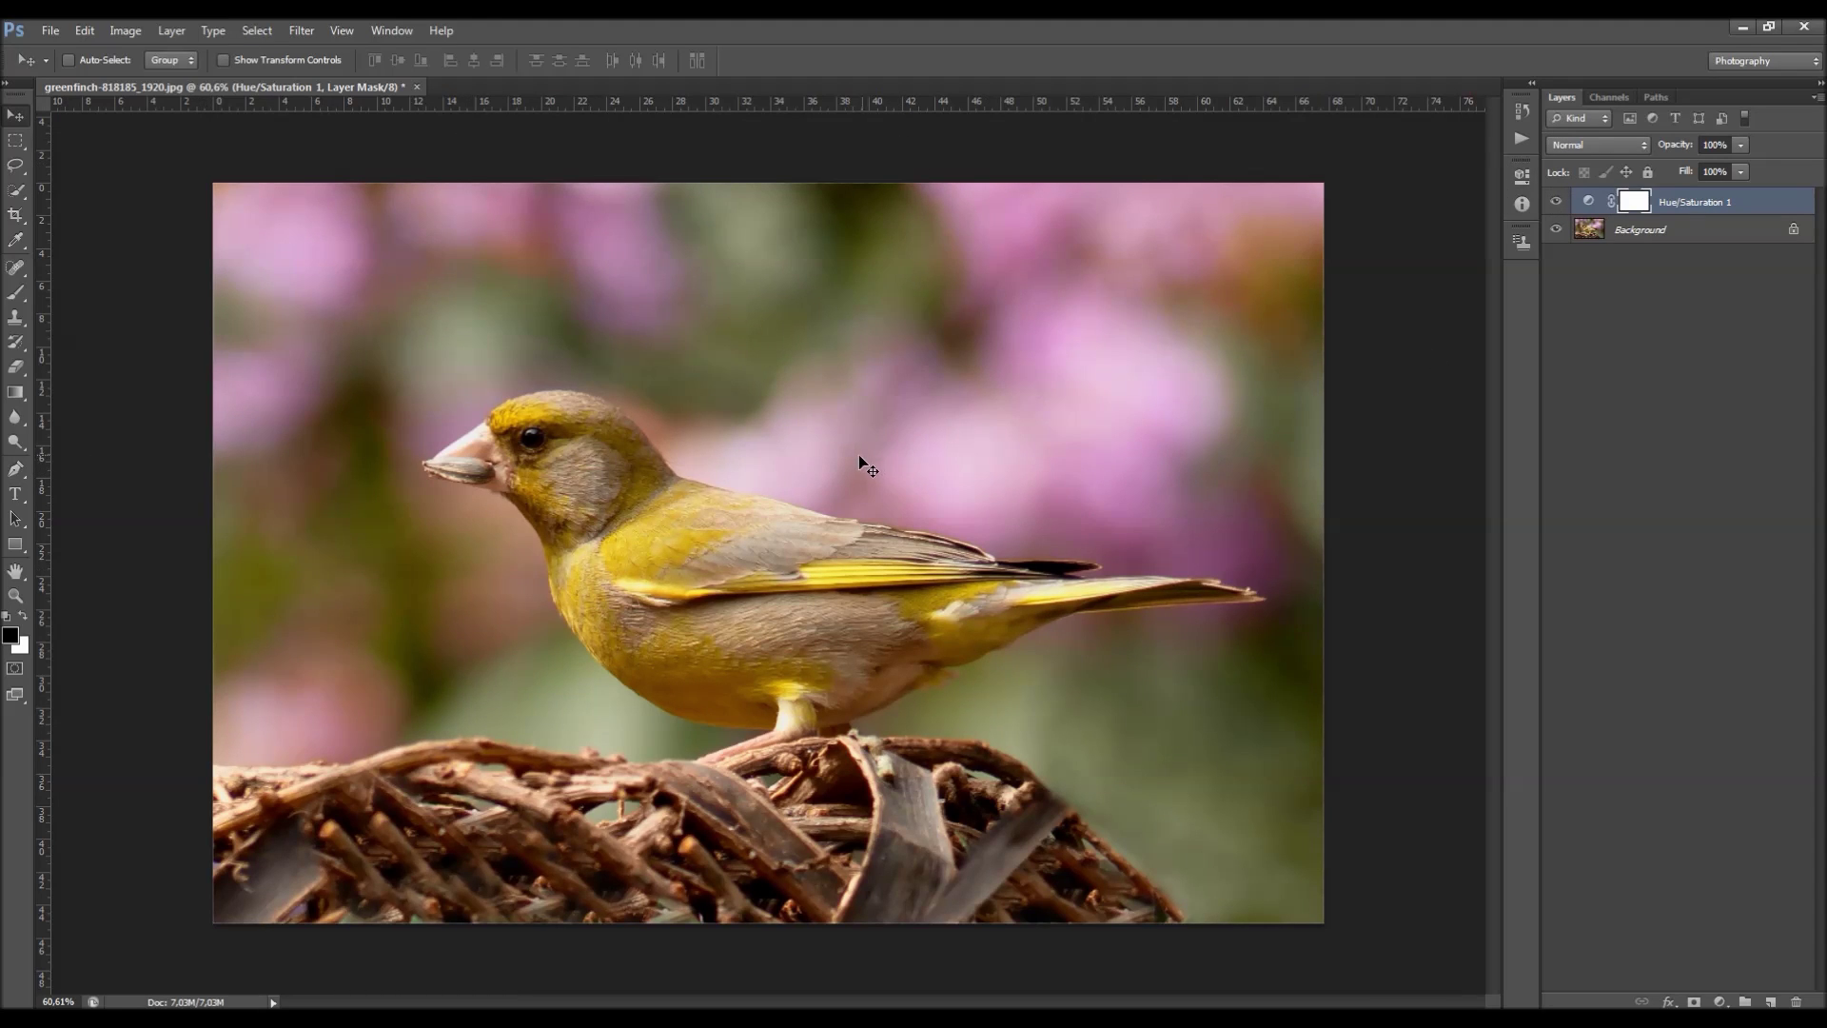
# Paint the mask black around the bird with a soft 0% hardness brush, varying its size between 250 and 500 px.
pyautogui.press('b')
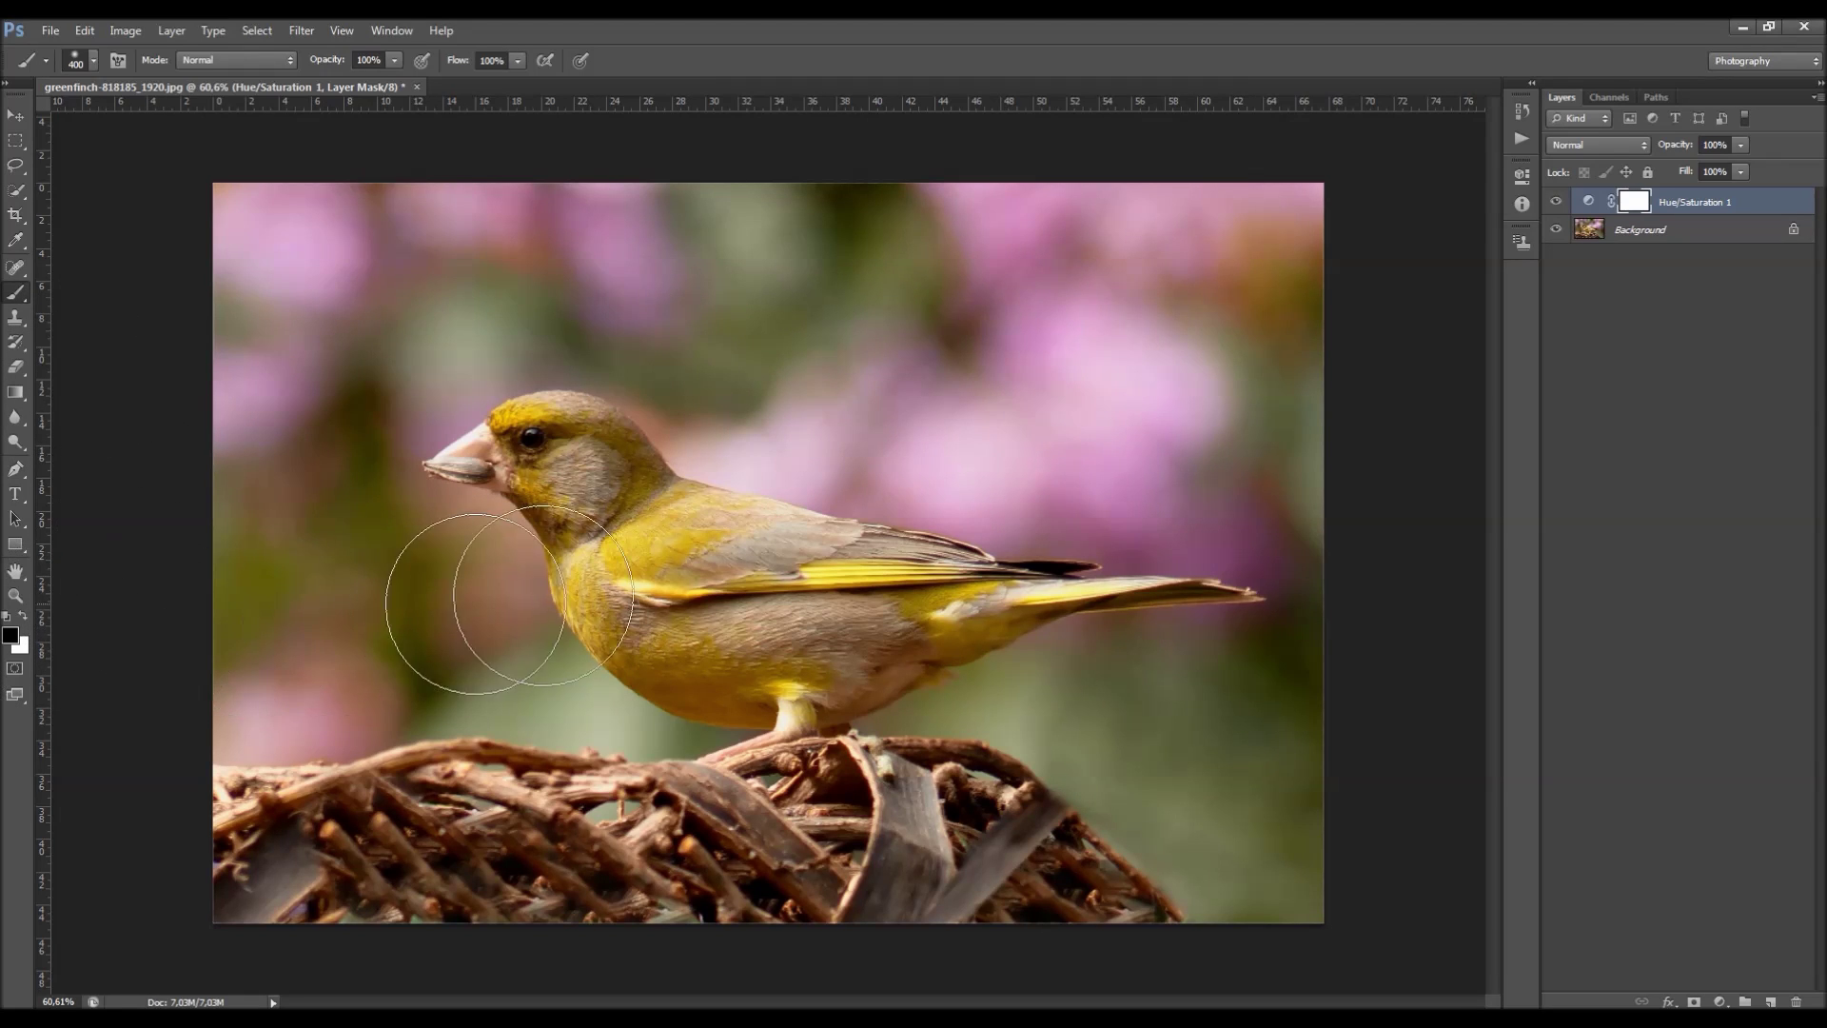
pyautogui.rightClick(761, 530)
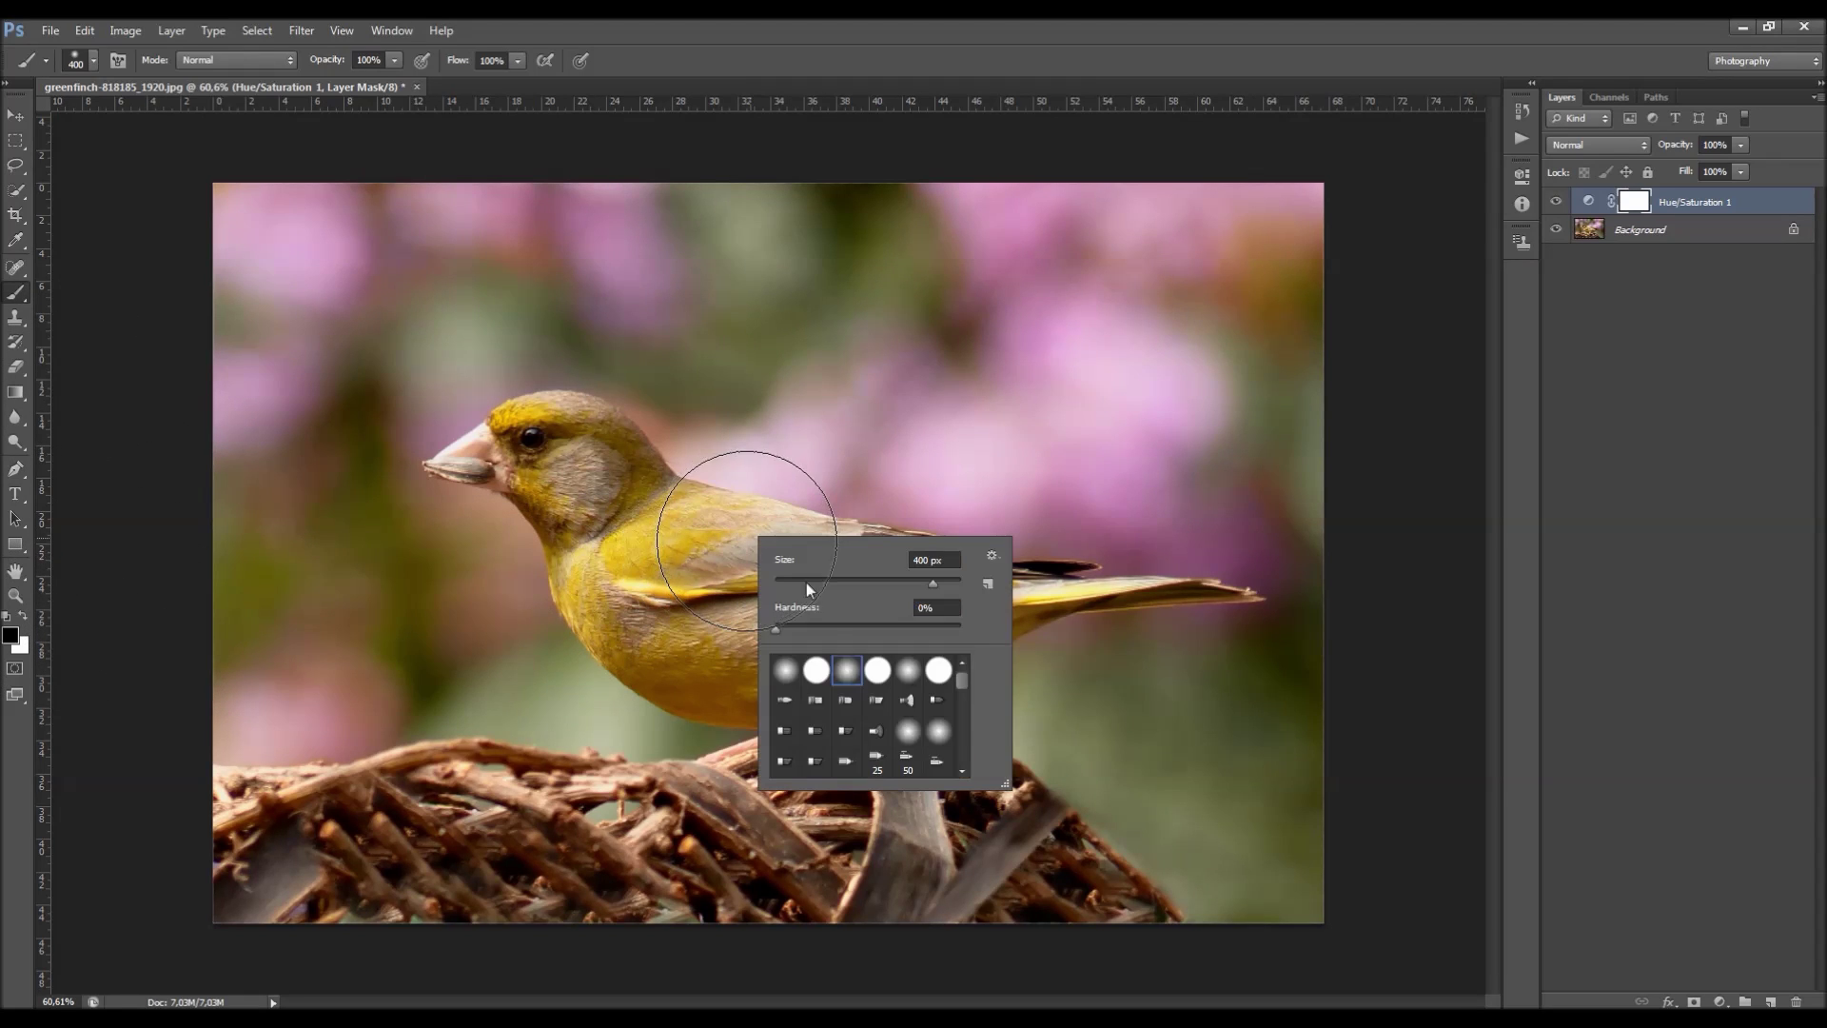
pyautogui.doubleClick(845, 649)
pyautogui.press(']')
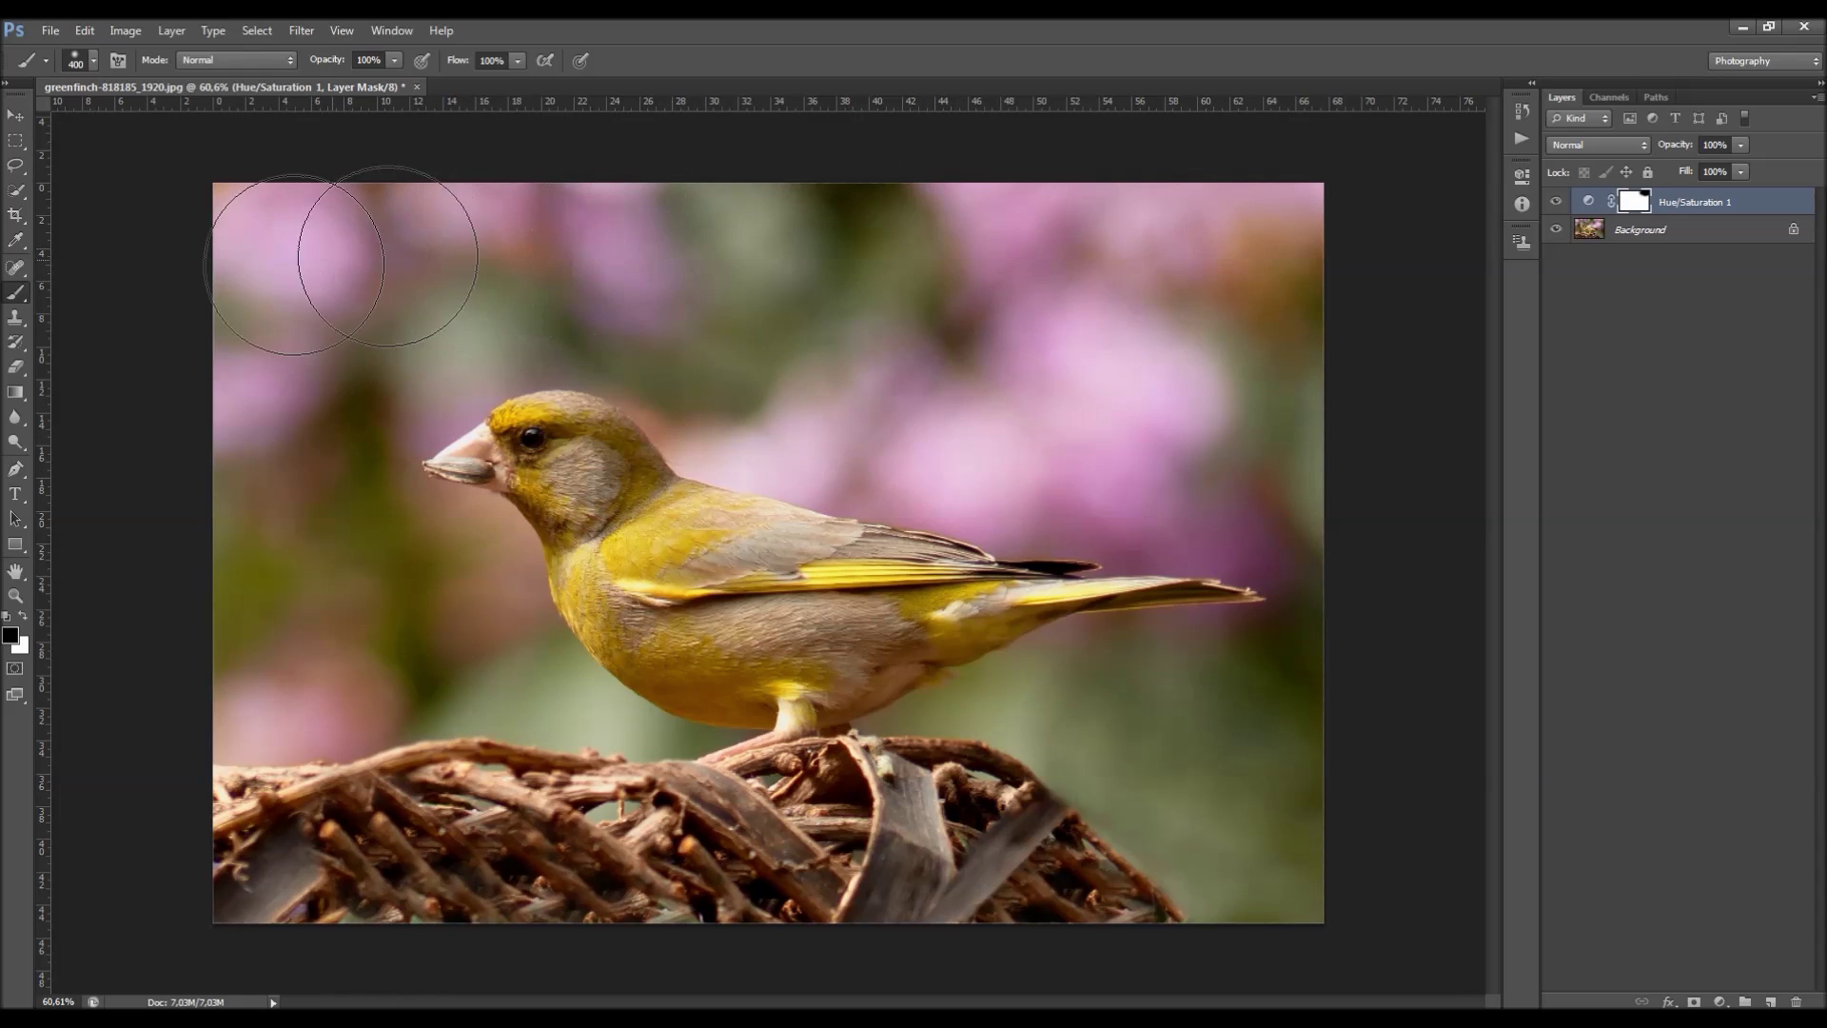
pyautogui.press('[')
pyautogui.press('[')
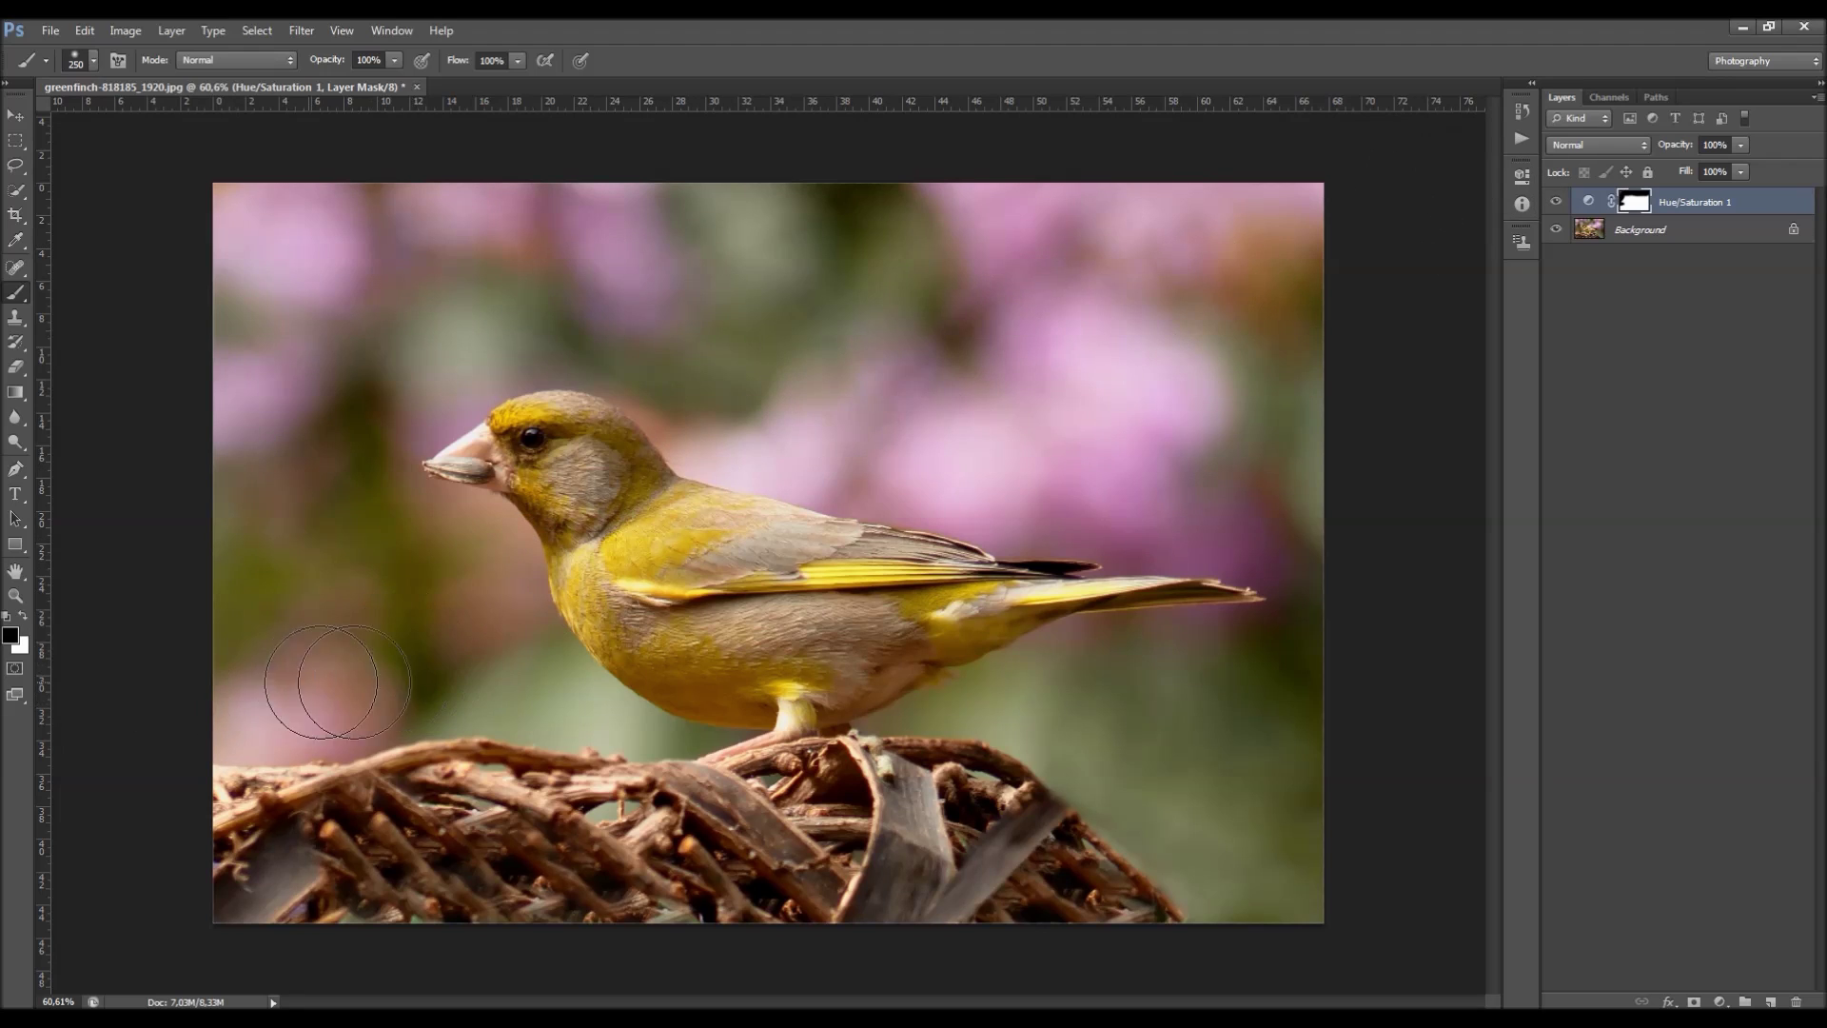
pyautogui.press(']')
pyautogui.press(']')
pyautogui.press(']')
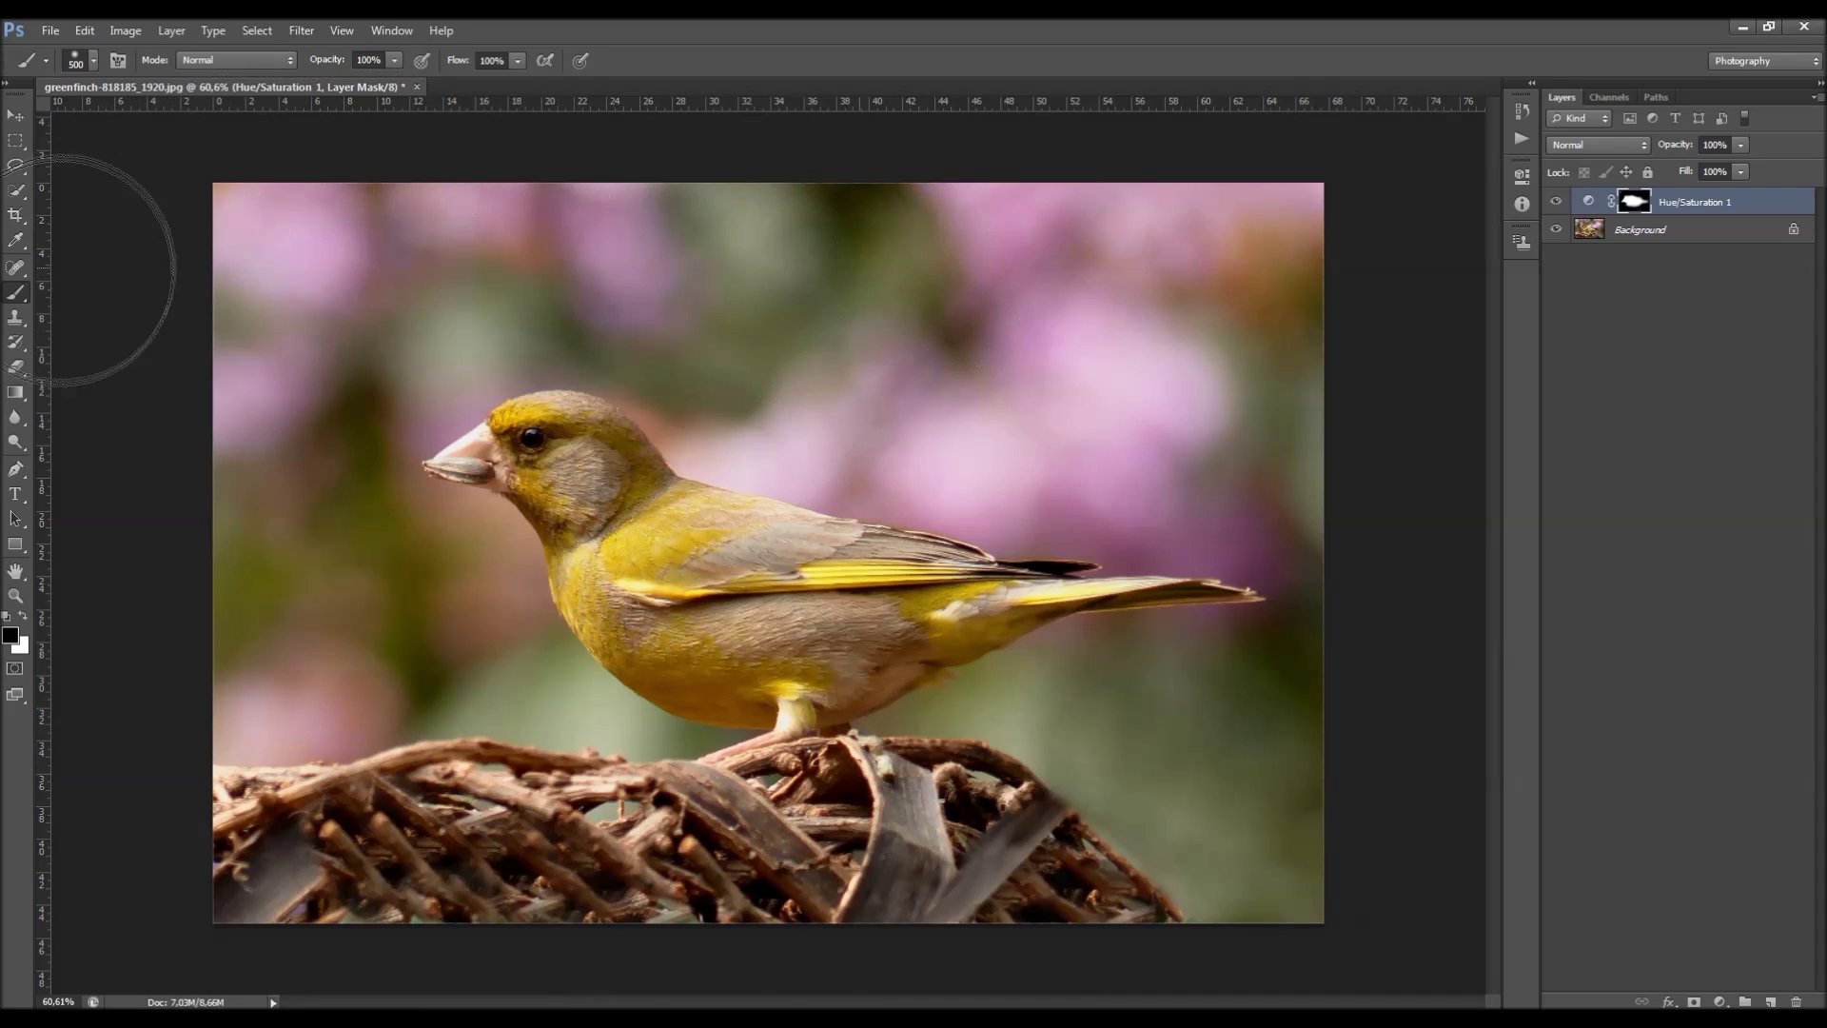
pyautogui.press('[')
pyautogui.press('[')
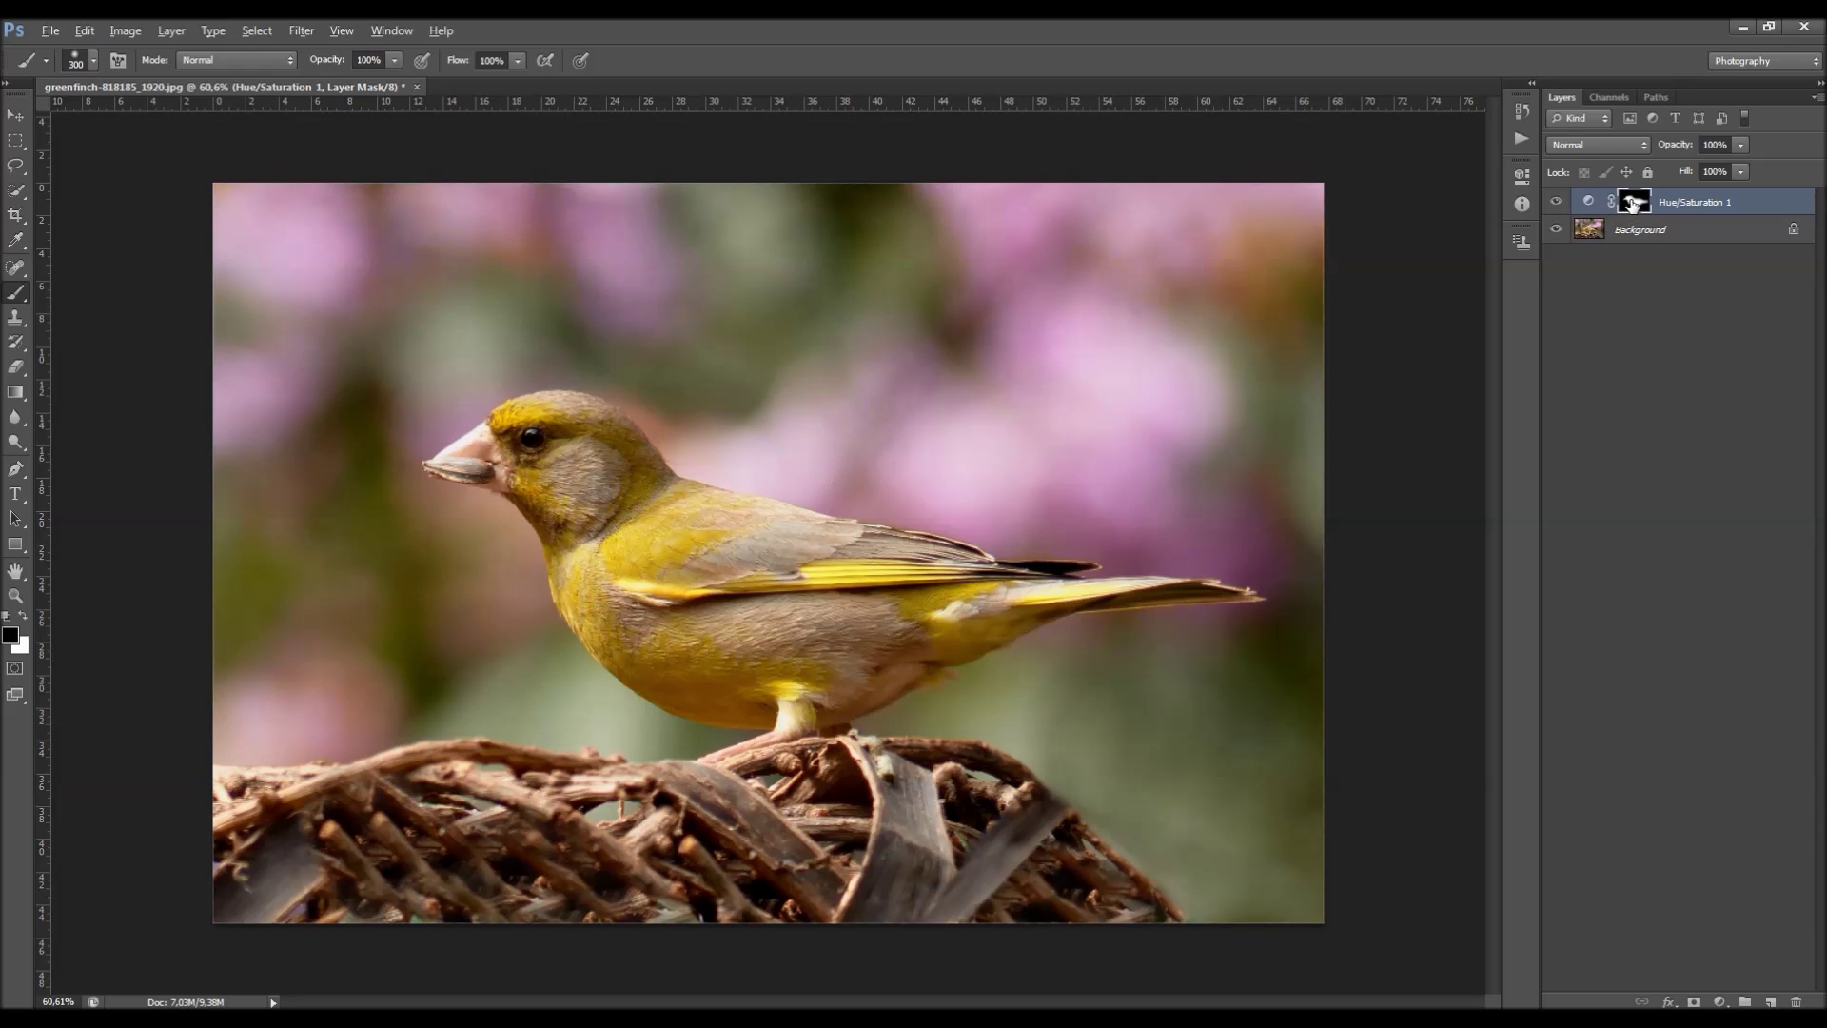
# Display the mask alone, paint the leftover grey spots below the bird and along the lower edge black, and return to the photo.
pyautogui.keyDown('alt'); pyautogui.click(1633, 204); pyautogui.keyUp('alt')
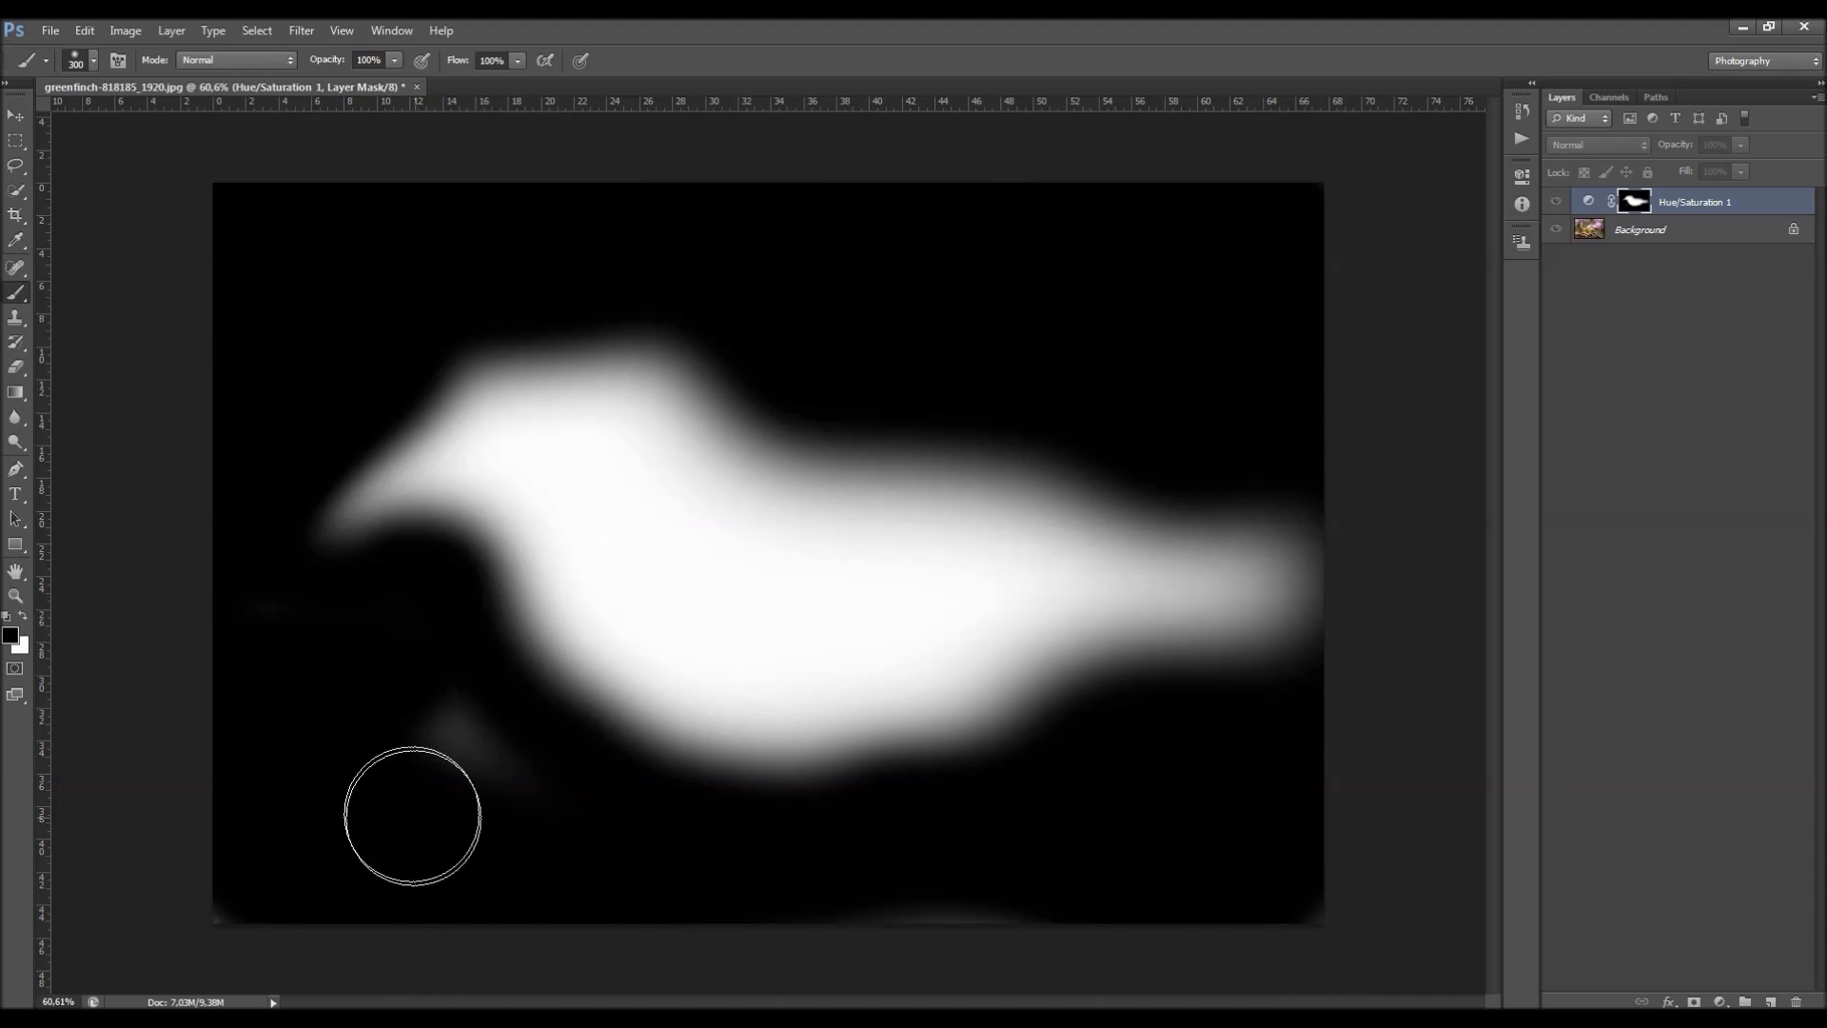
pyautogui.moveTo(408, 816)
pyautogui.mouseDown()
pyautogui.moveTo(427, 763)
pyautogui.moveTo(466, 779)
pyautogui.mouseUp()
pyautogui.moveTo(1018, 902)
pyautogui.mouseDown()
pyautogui.moveTo(1052, 921)
pyautogui.moveTo(1273, 885)
pyautogui.mouseUp()
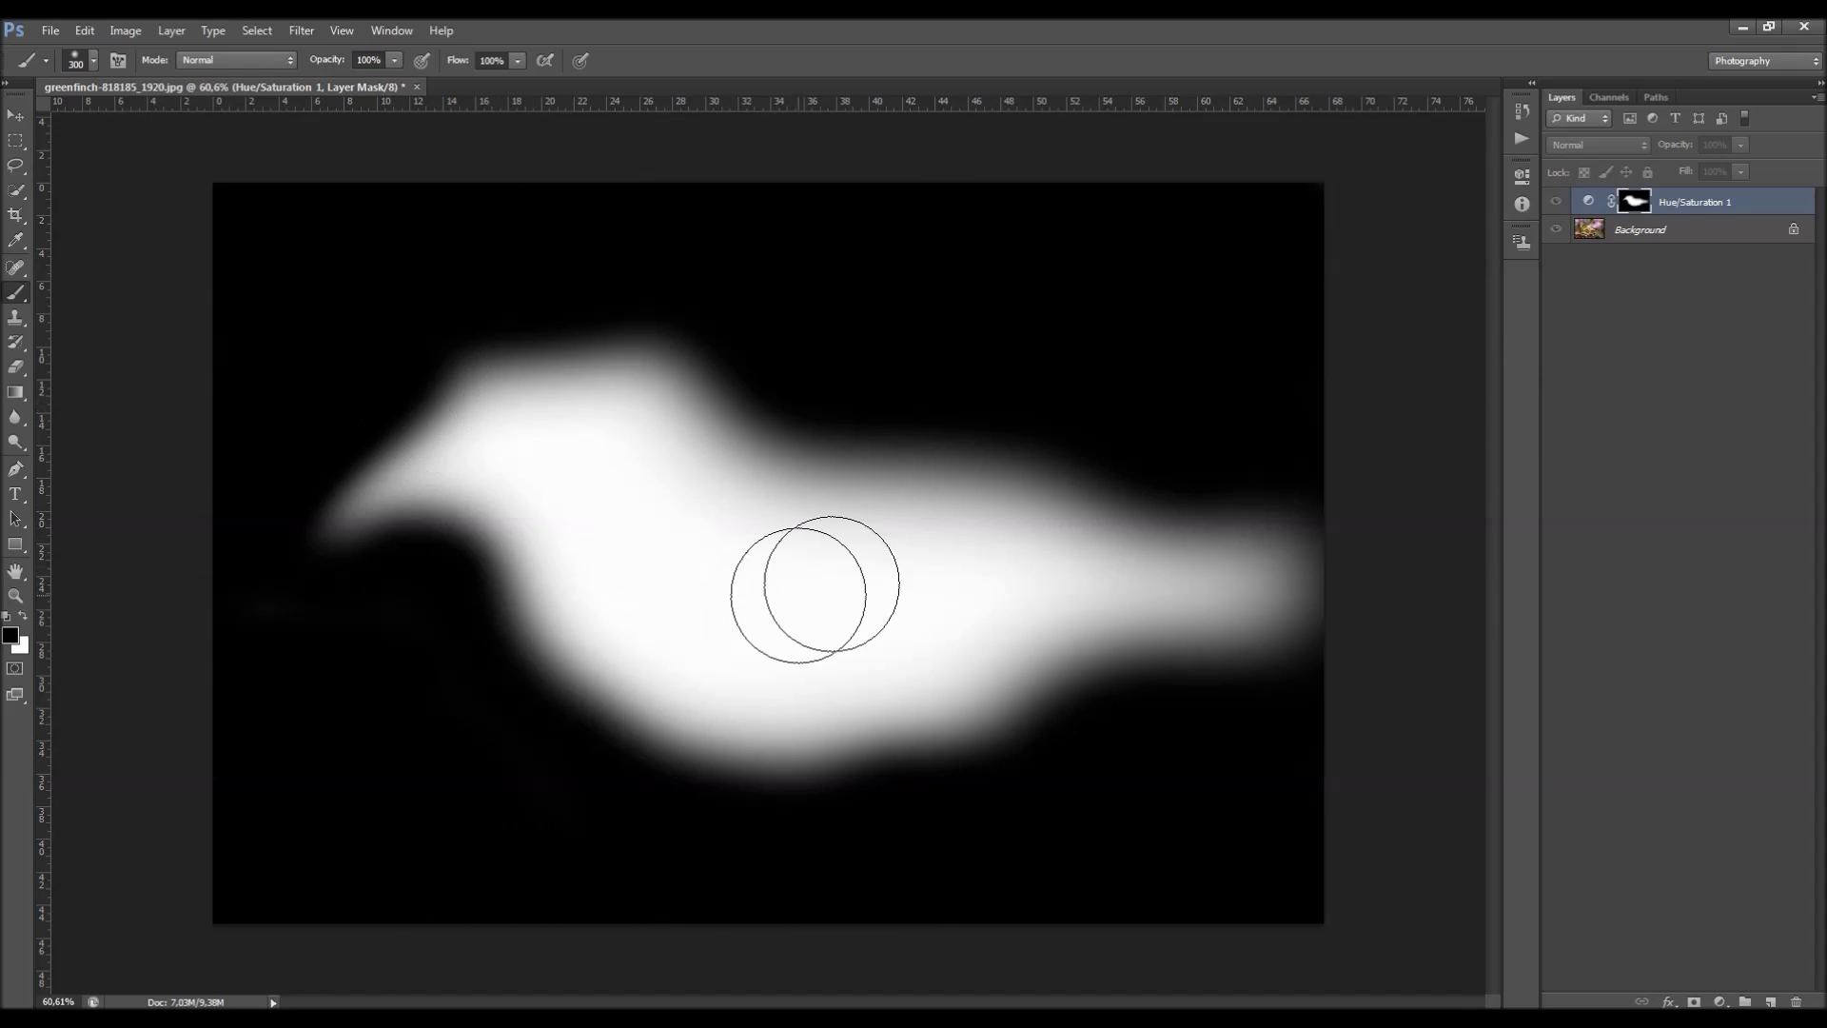
pyautogui.click(439, 555)
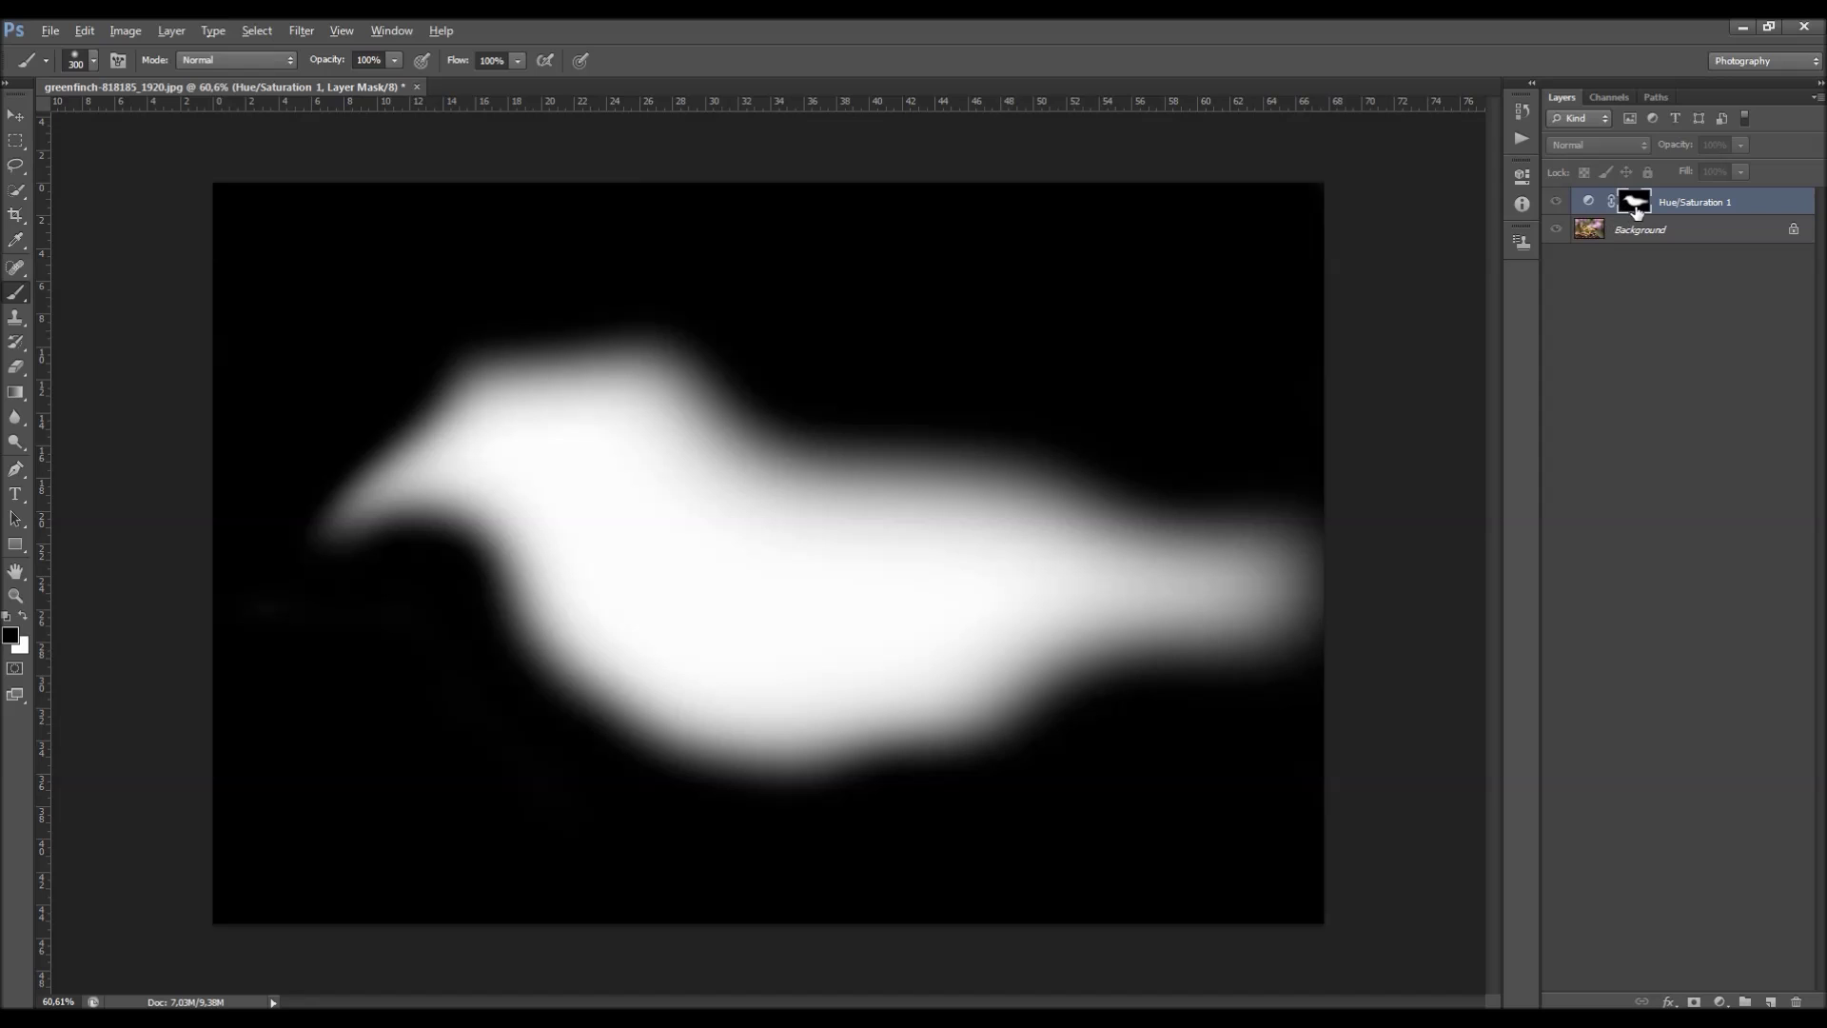
pyautogui.keyDown('alt'); pyautogui.click(1635, 202); pyautogui.keyUp('alt')
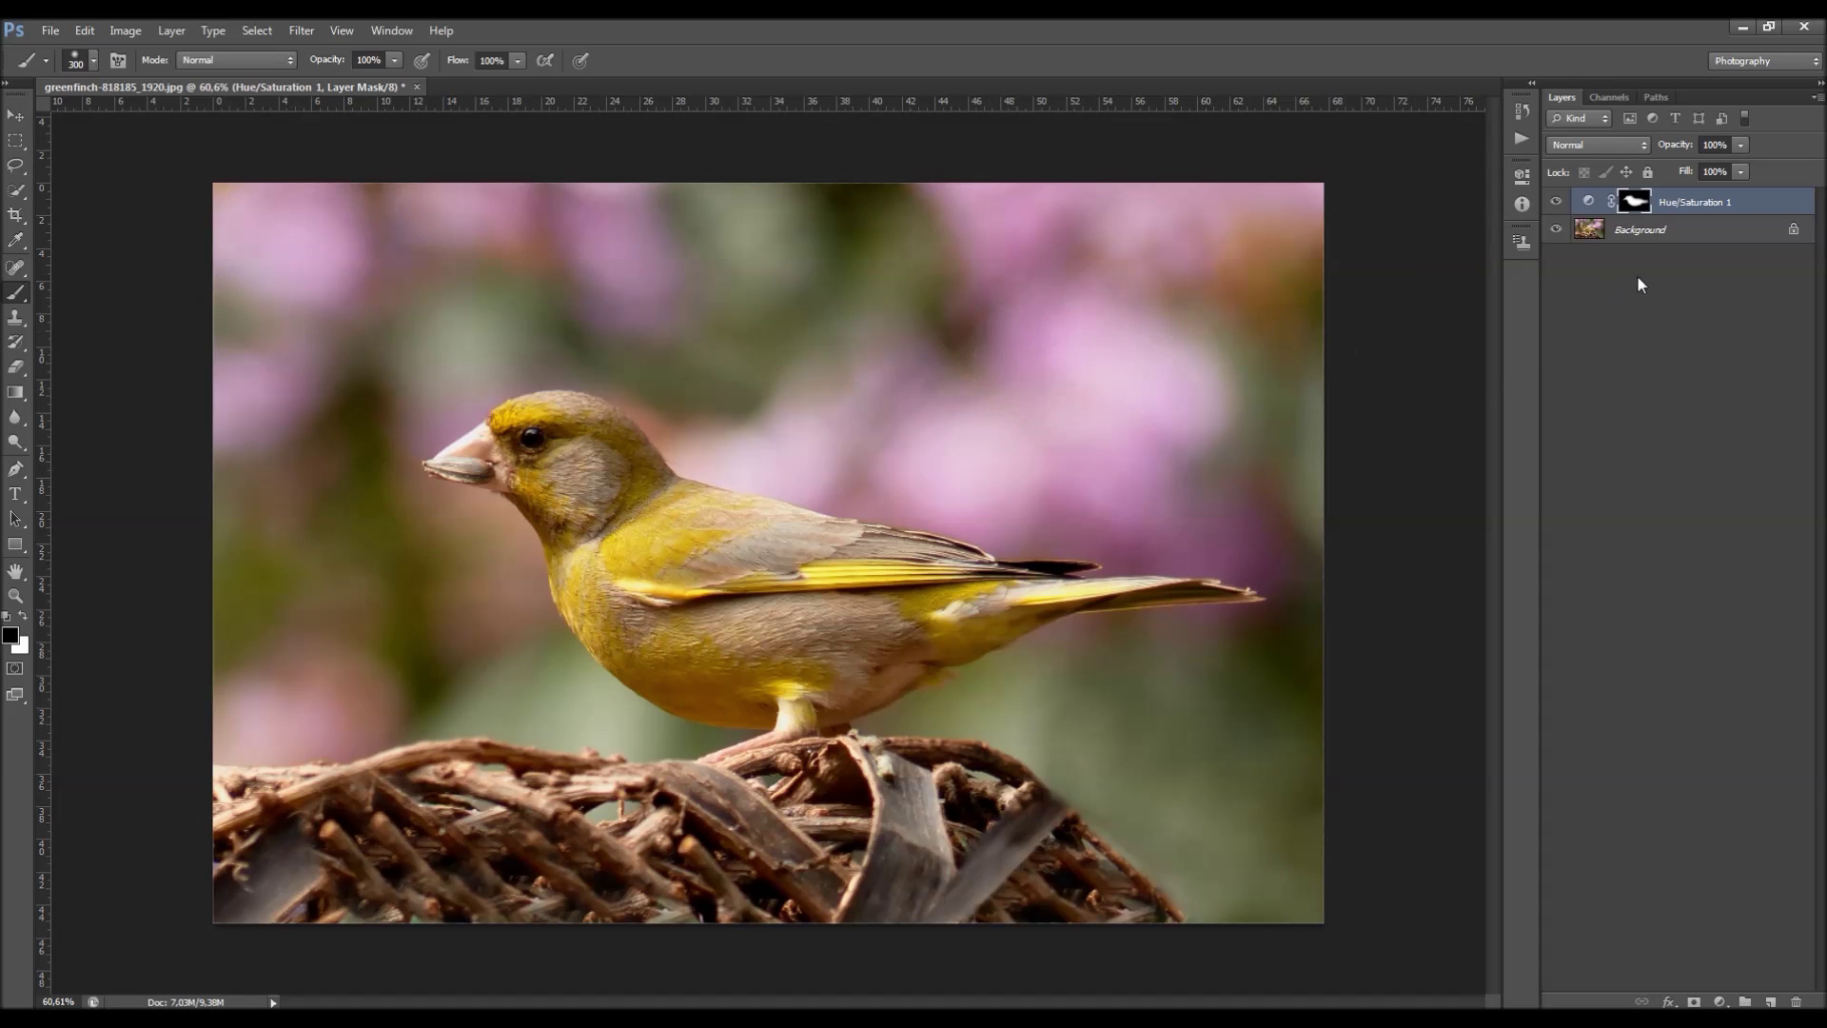
pyautogui.keyDown('alt'); pyautogui.click(1631, 203); pyautogui.keyUp('alt')
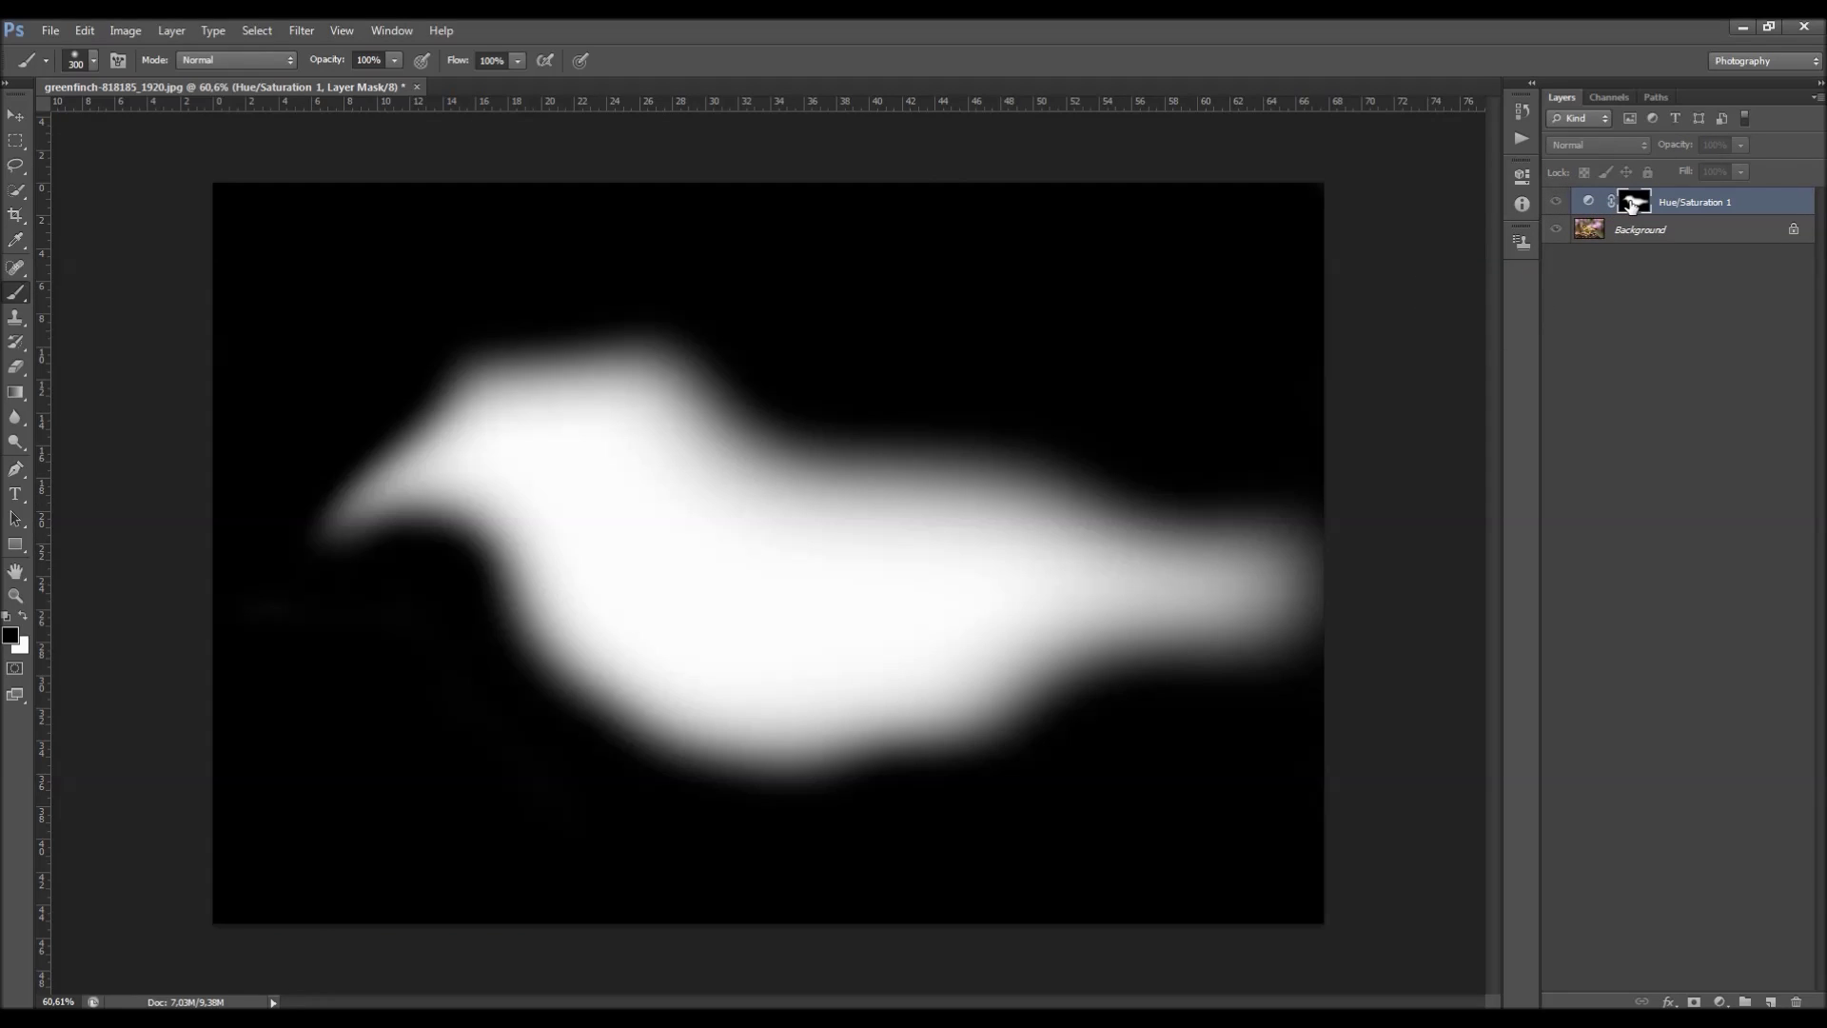
pyautogui.keyDown('alt'); pyautogui.click(1631, 202); pyautogui.keyUp('alt')
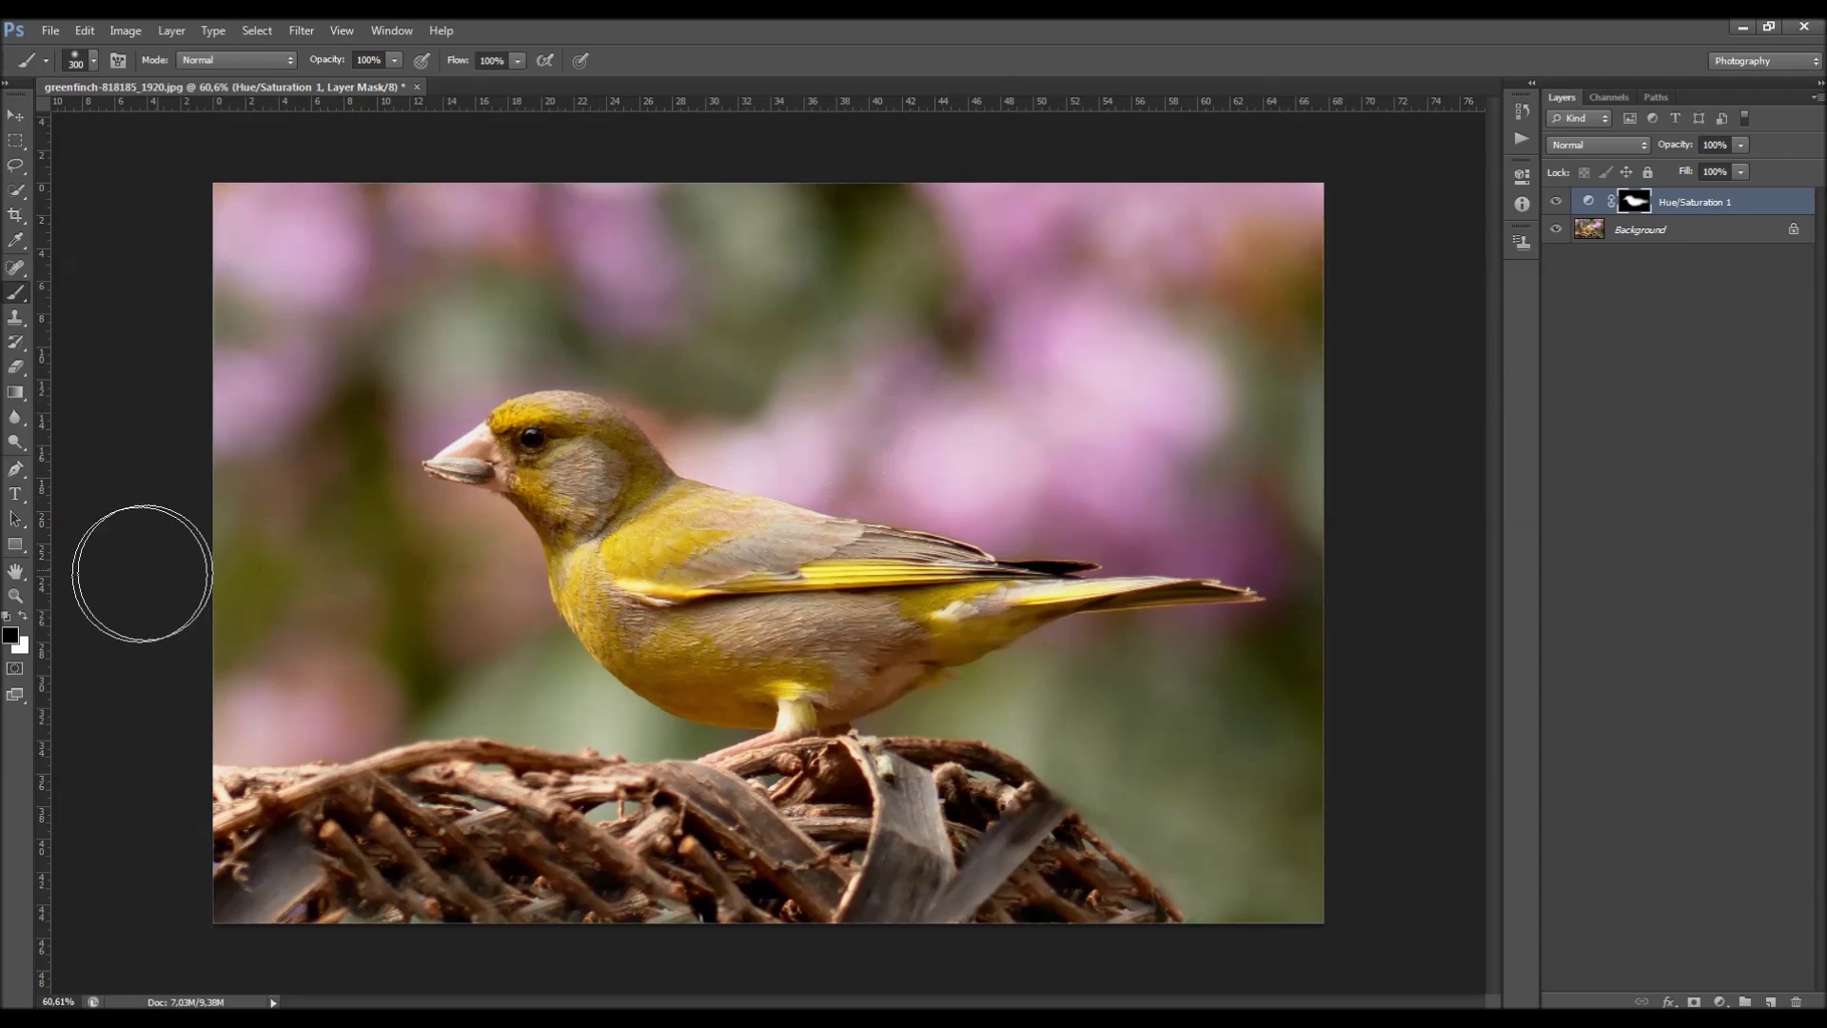
# Switch the foreground color to white and paint the mask over the background around the bird with the 300 px brush.
pyautogui.press('x')
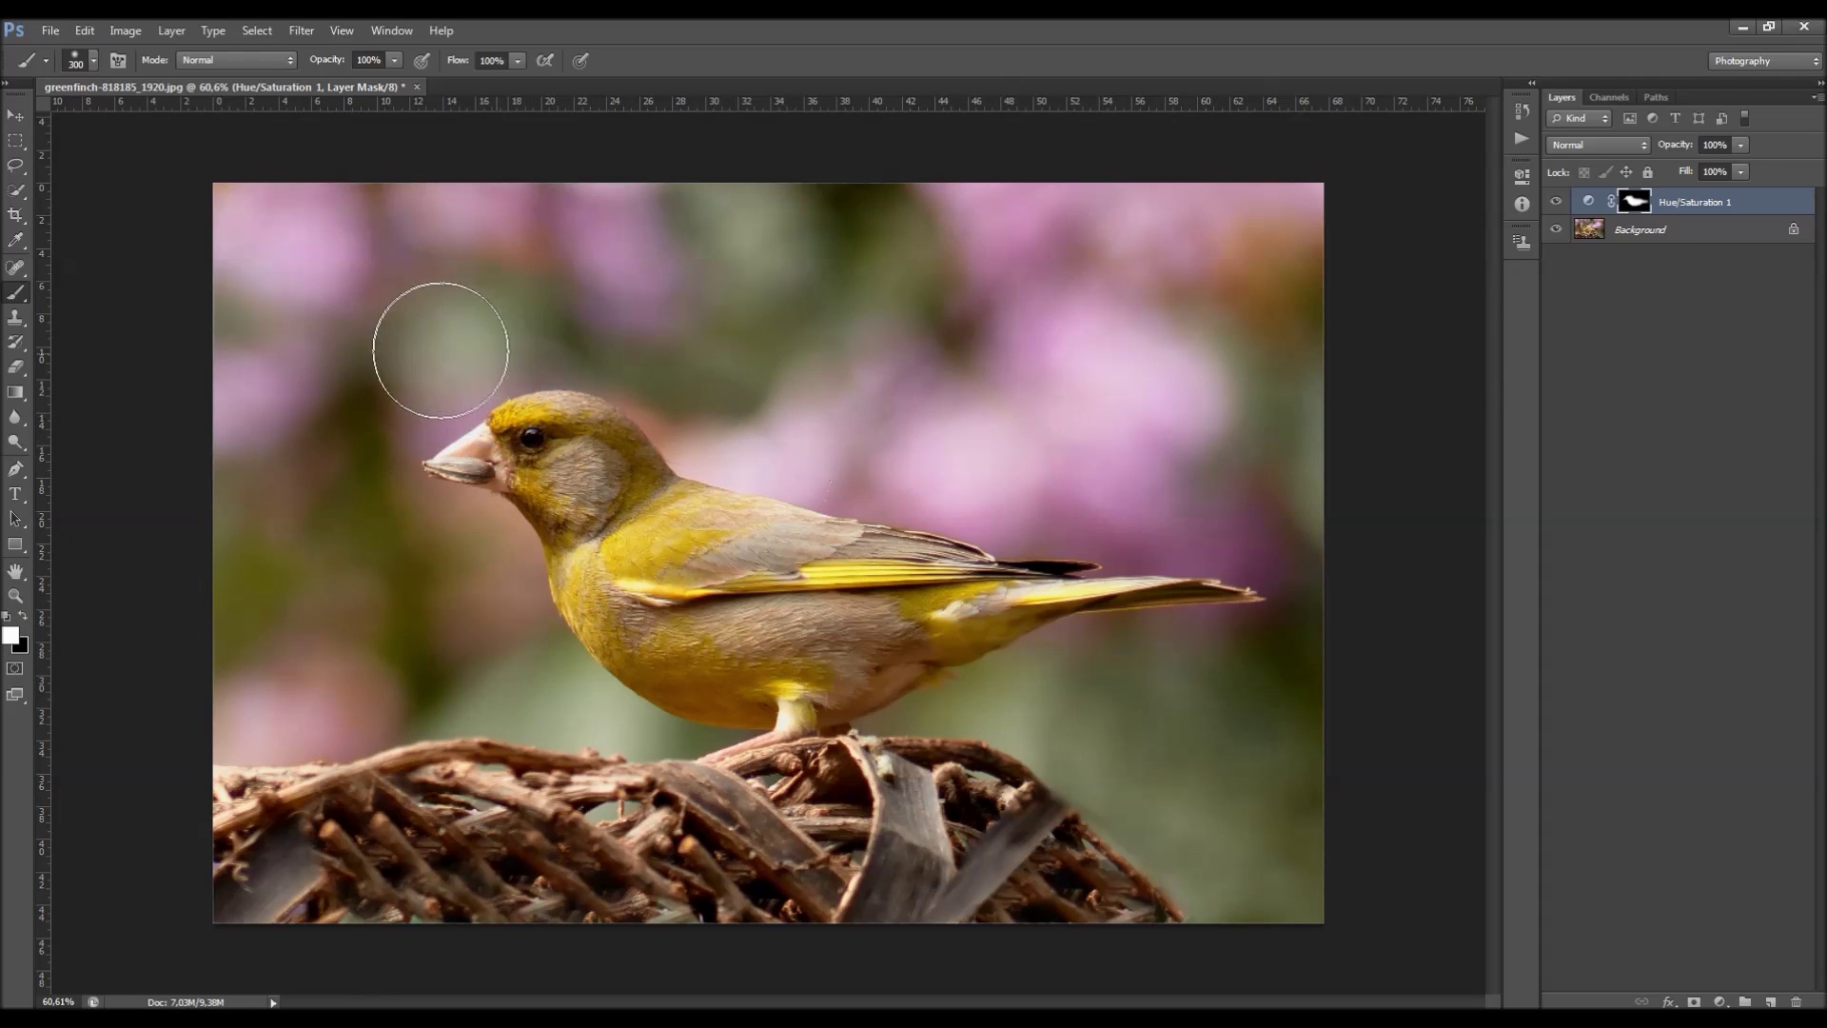
pyautogui.moveTo(221, 264)
pyautogui.mouseDown()
pyautogui.moveTo(776, 247)
pyautogui.moveTo(833, 322)
pyautogui.moveTo(844, 428)
pyautogui.mouseUp()
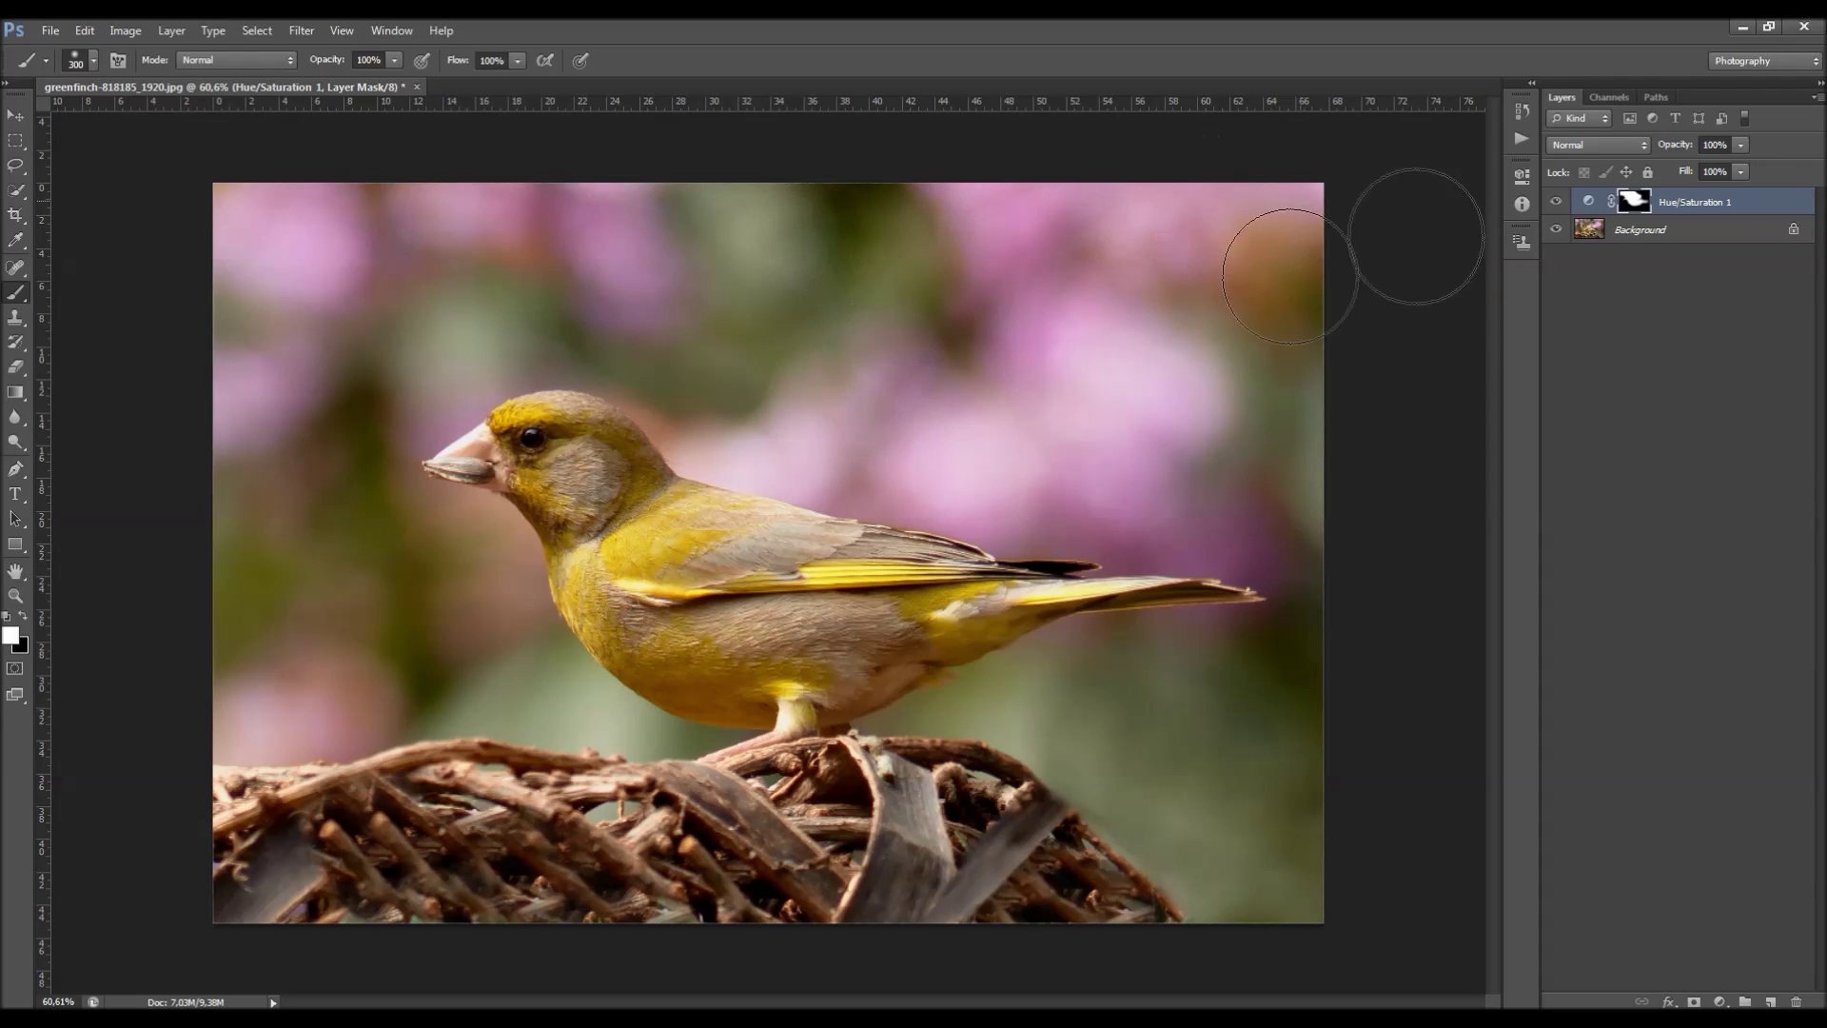
pyautogui.moveTo(592, 679)
pyautogui.mouseDown()
pyautogui.moveTo(319, 612)
pyautogui.moveTo(461, 469)
pyautogui.moveTo(191, 409)
pyautogui.mouseUp()
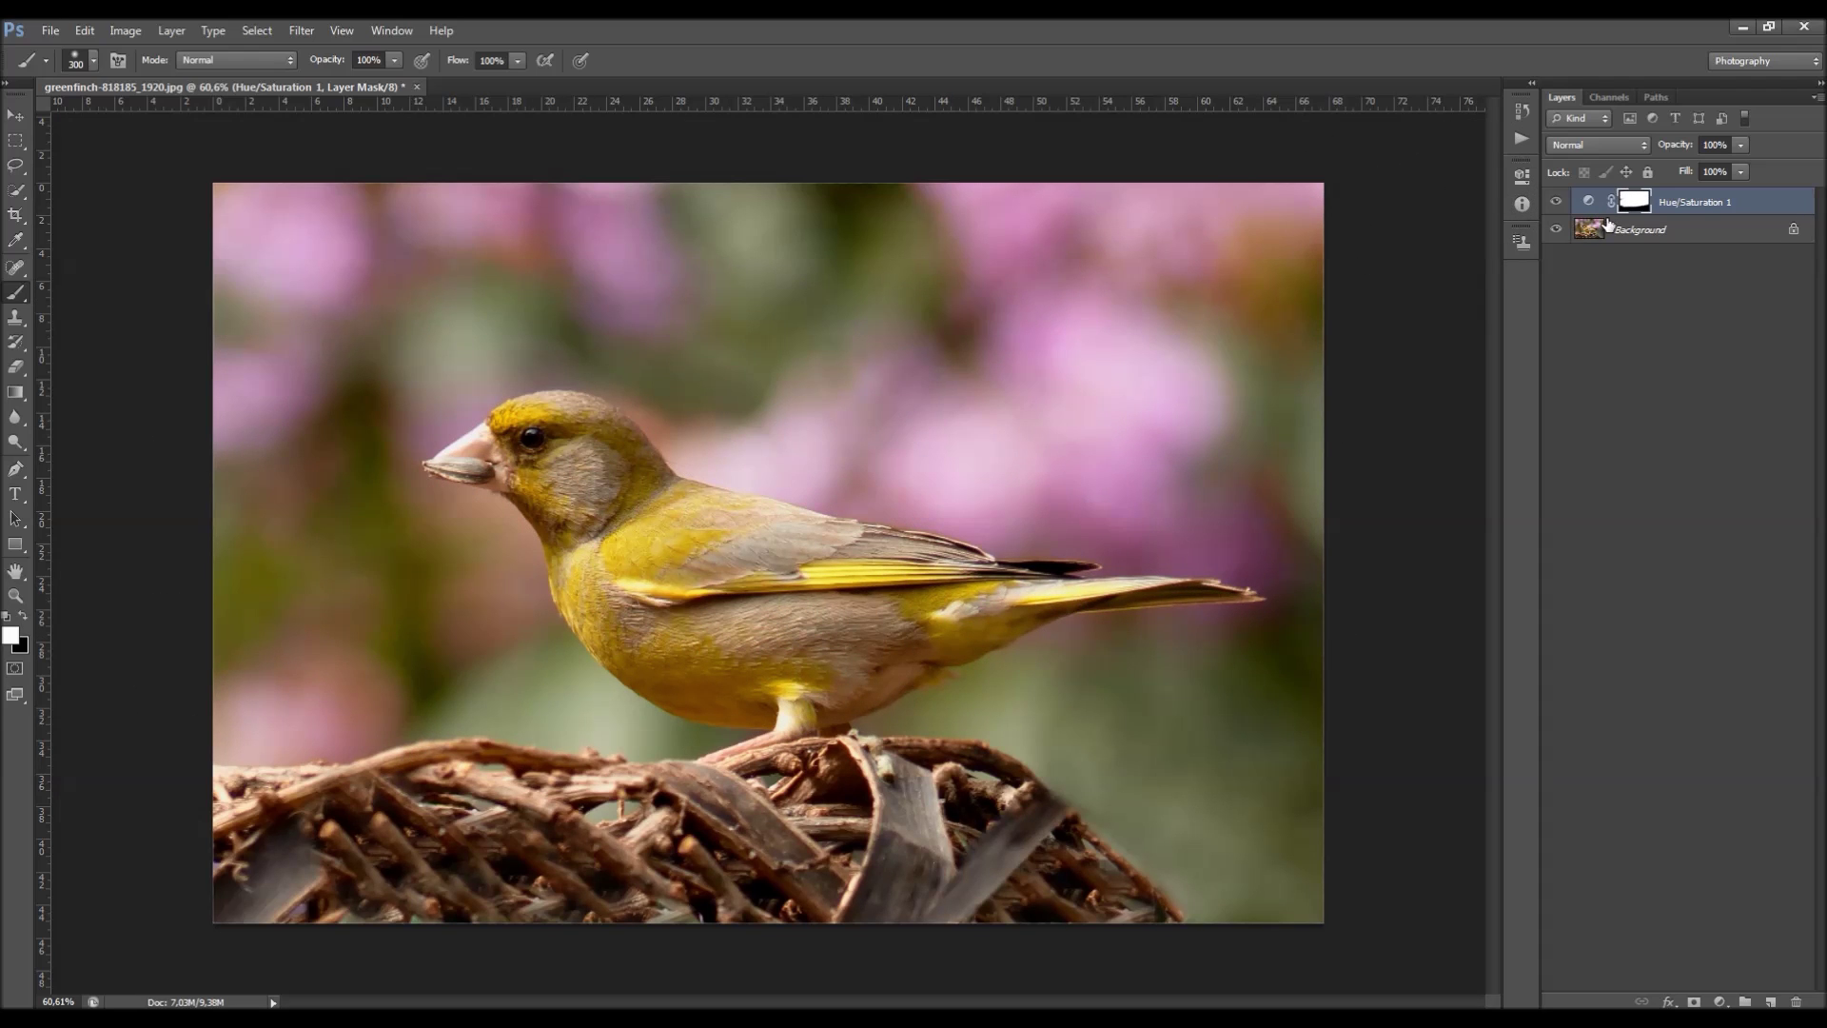
# Display the mask alone, paint white over the dark patches along its left edge, and compare the photo with the layer hidden.
pyautogui.keyDown('alt'); pyautogui.click(1637, 204); pyautogui.keyUp('alt')
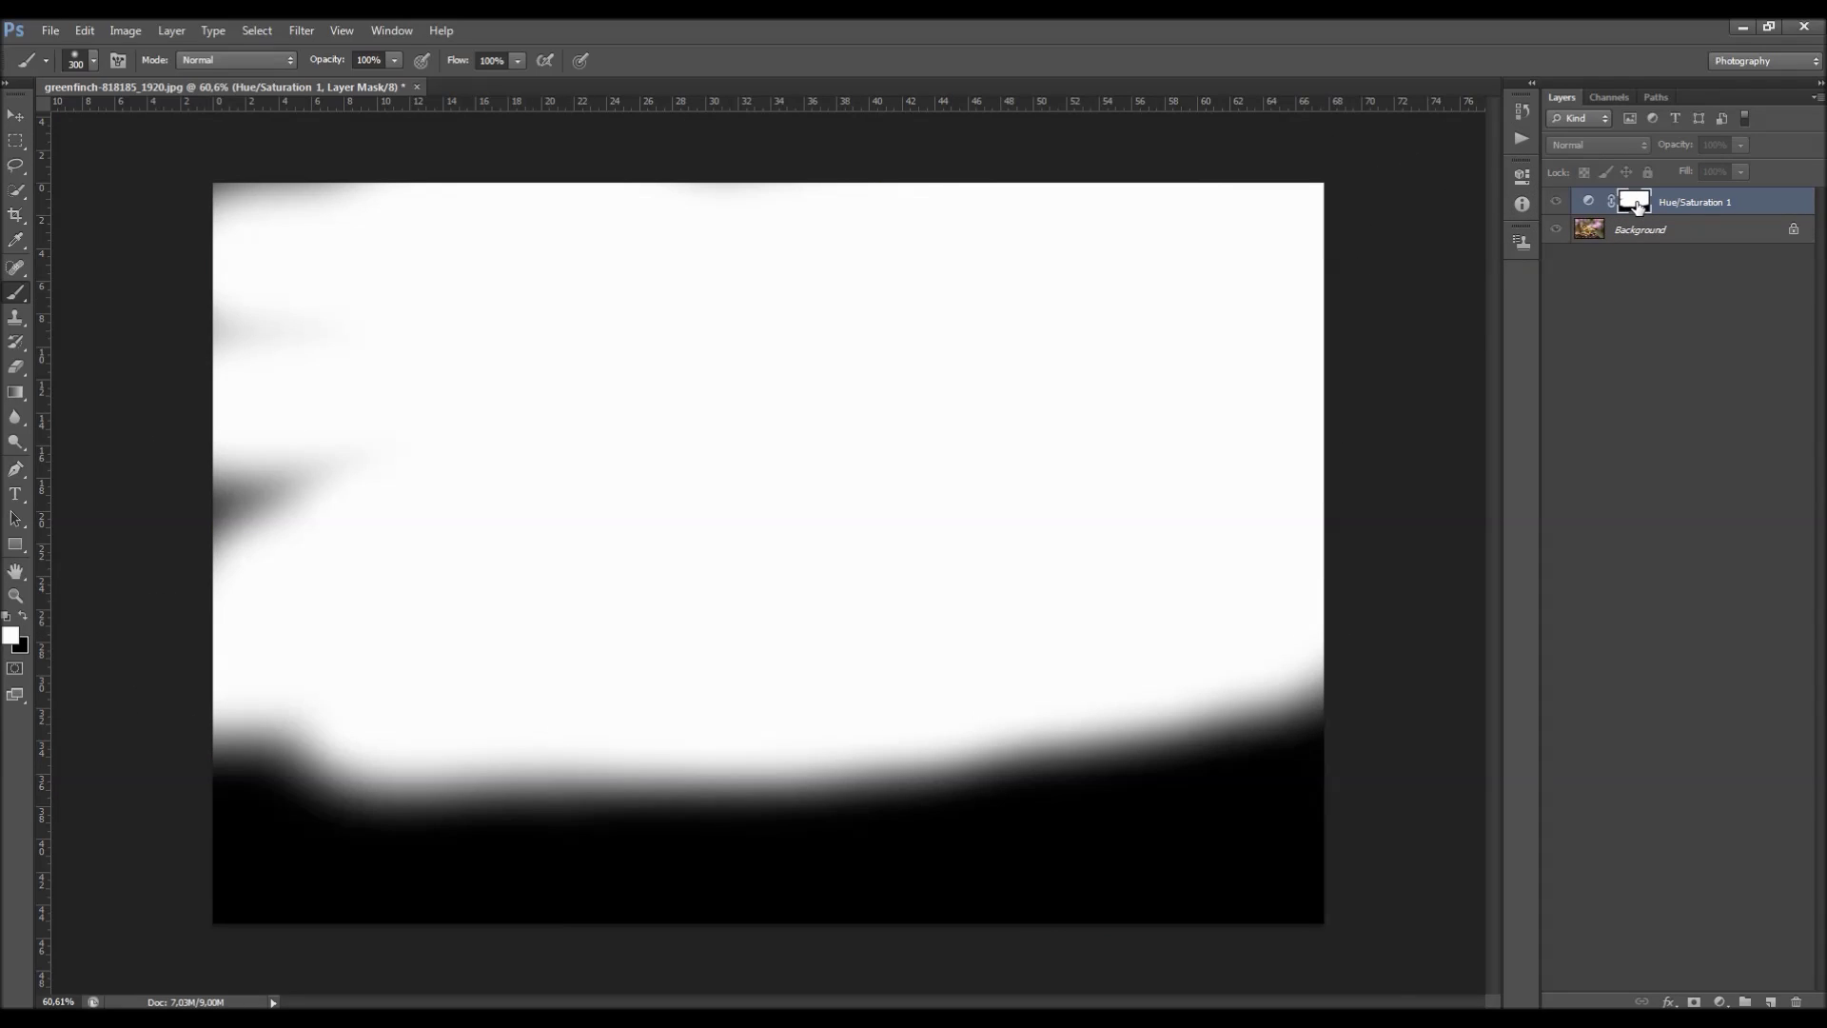
pyautogui.moveTo(351, 425)
pyautogui.mouseDown()
pyautogui.moveTo(217, 514)
pyautogui.moveTo(221, 312)
pyautogui.mouseUp()
pyautogui.keyDown('alt'); pyautogui.click(1557, 202); pyautogui.keyUp('alt')
pyautogui.keyDown('alt'); pyautogui.click(1561, 205); pyautogui.keyUp('alt')
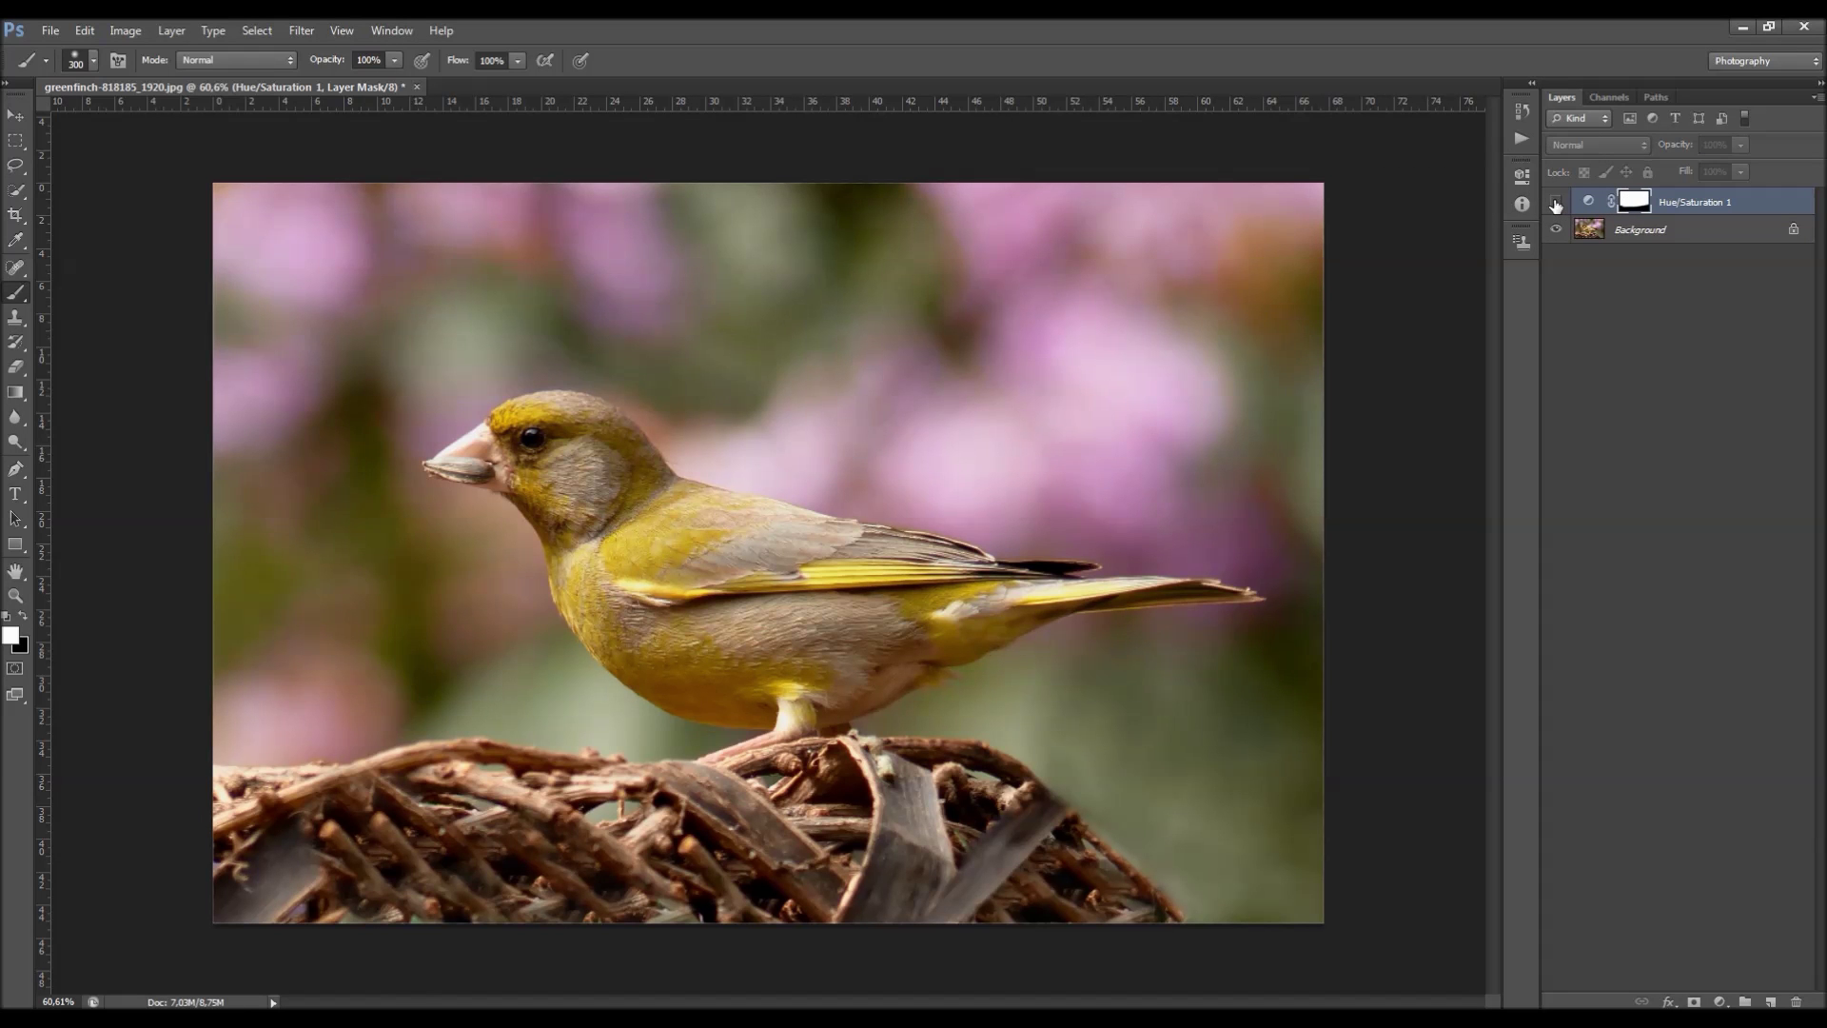
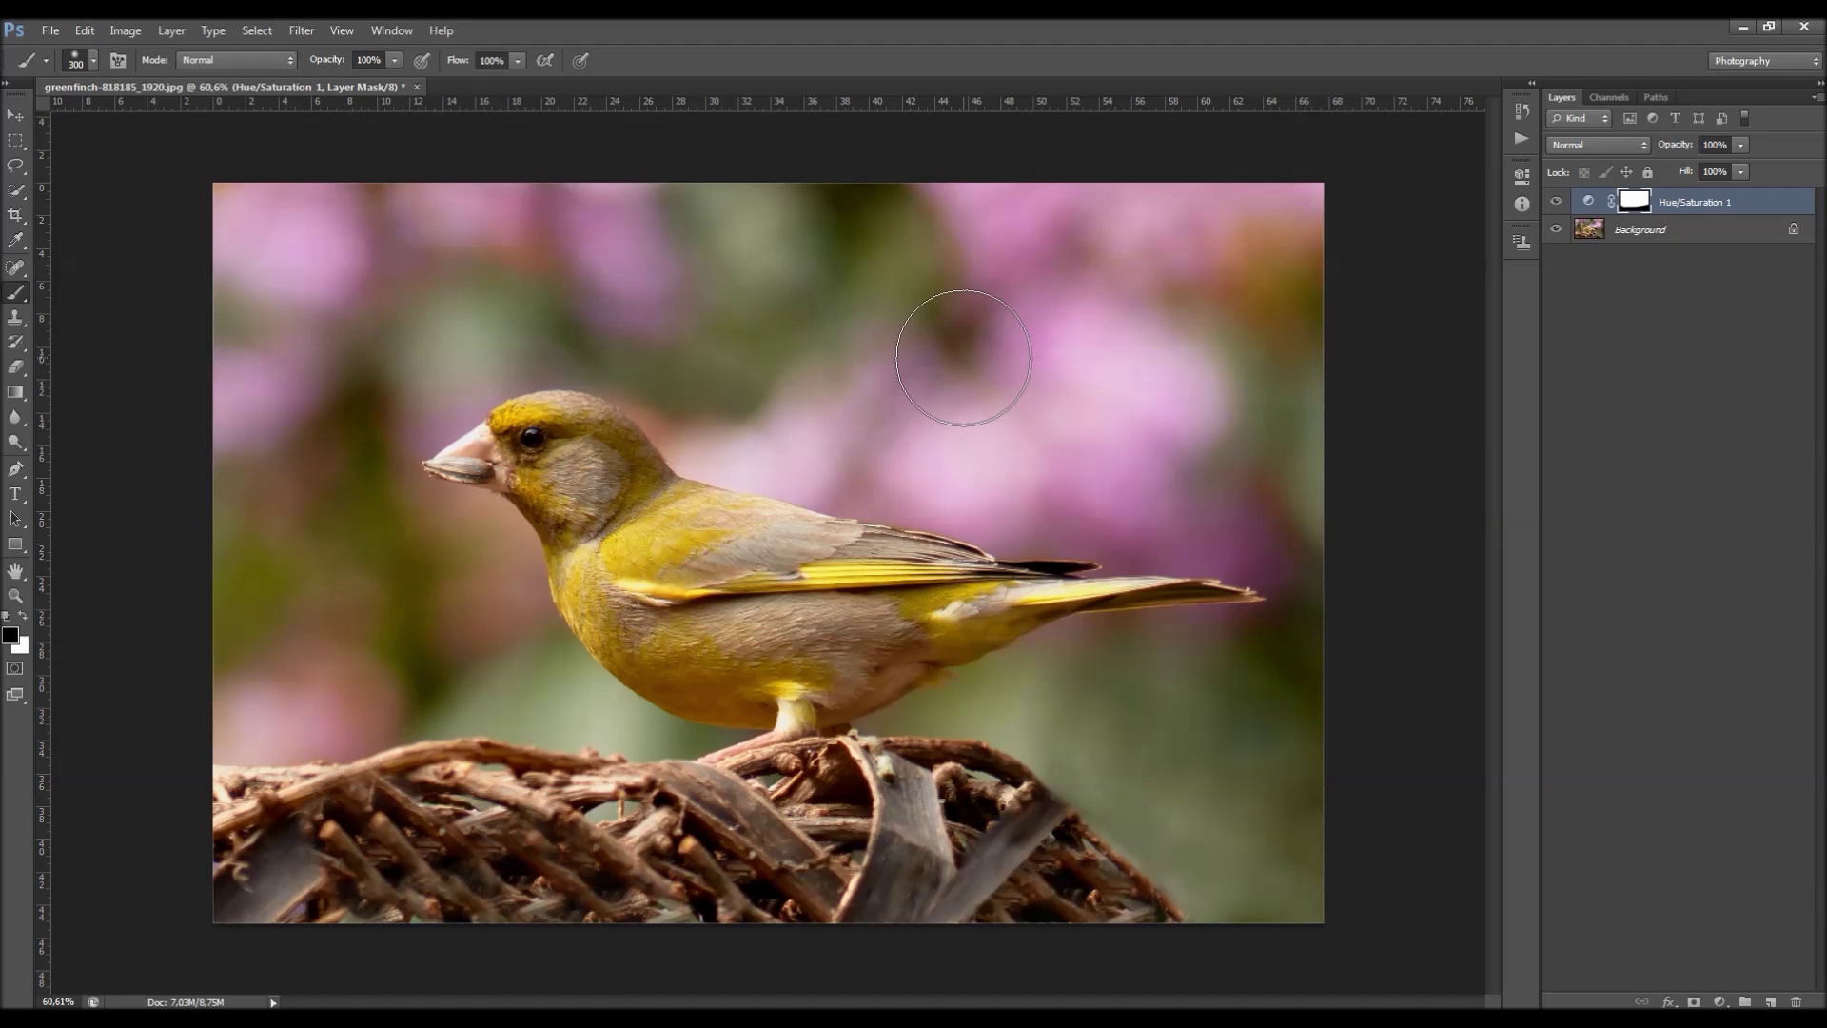
# Delete the Hue/Saturation adjustment layer together with its mask.
pyautogui.press('v')
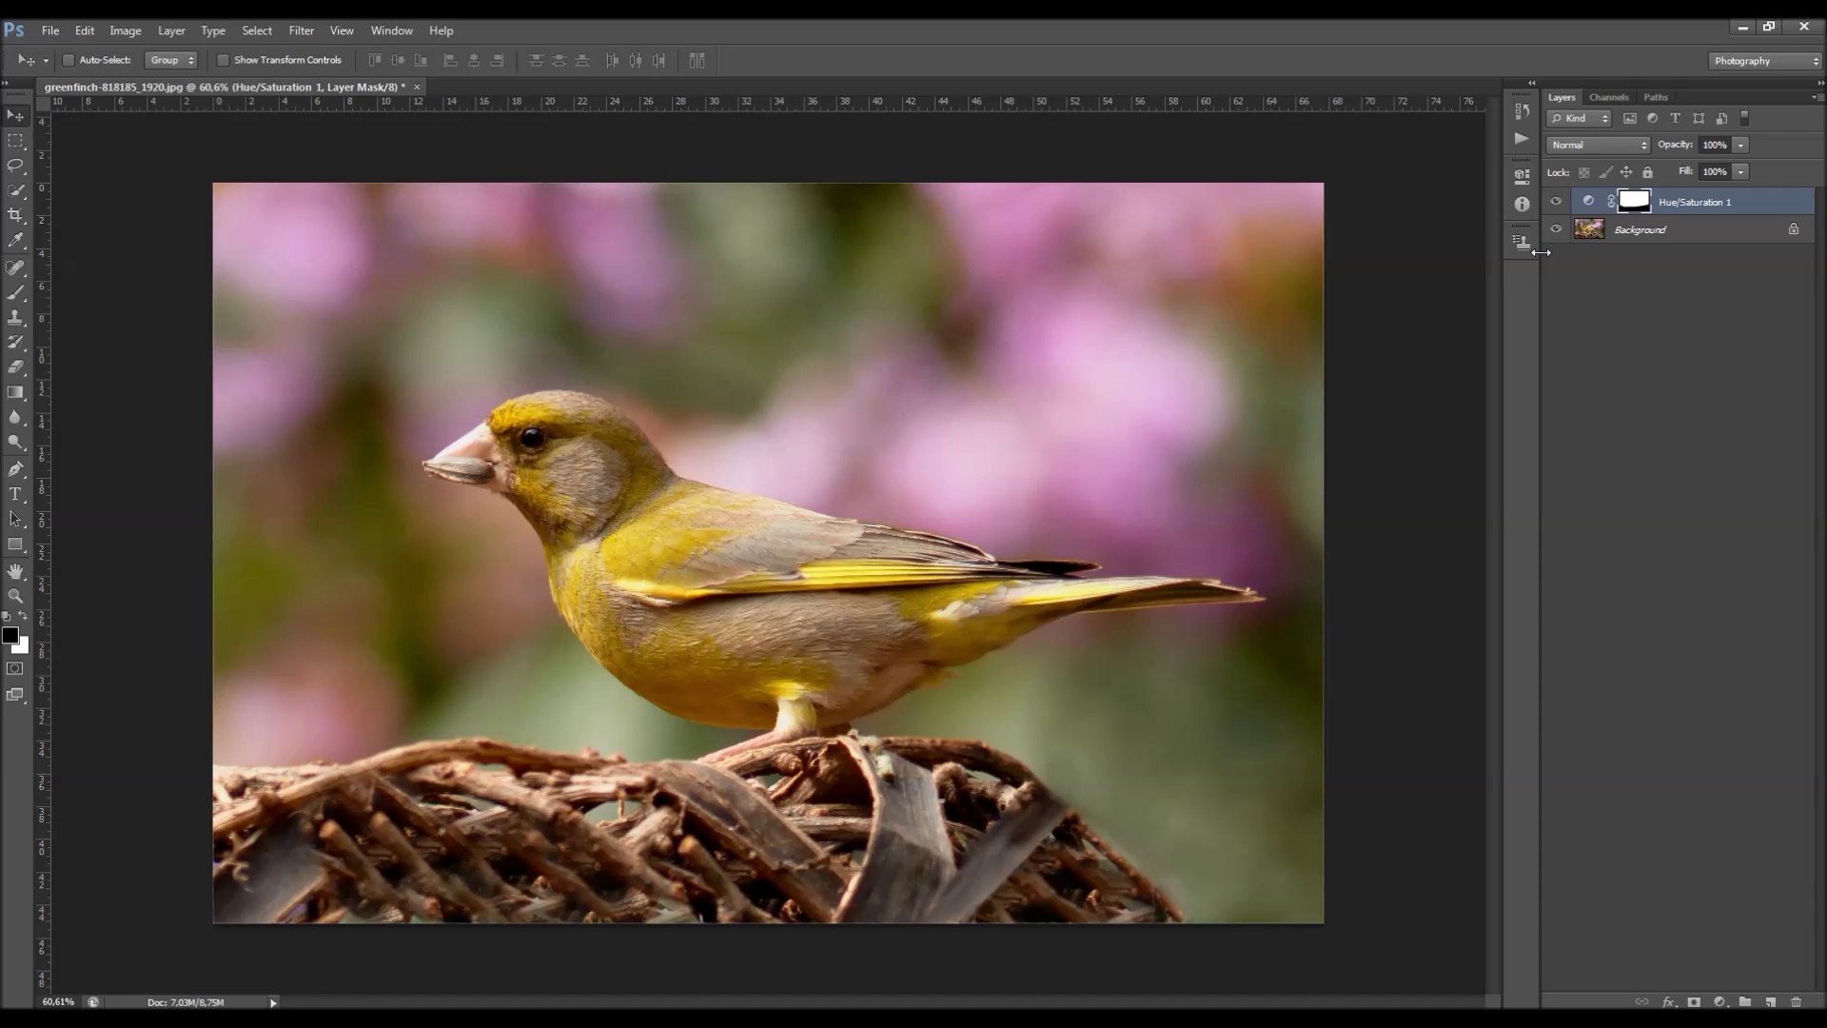
pyautogui.press('Delete')
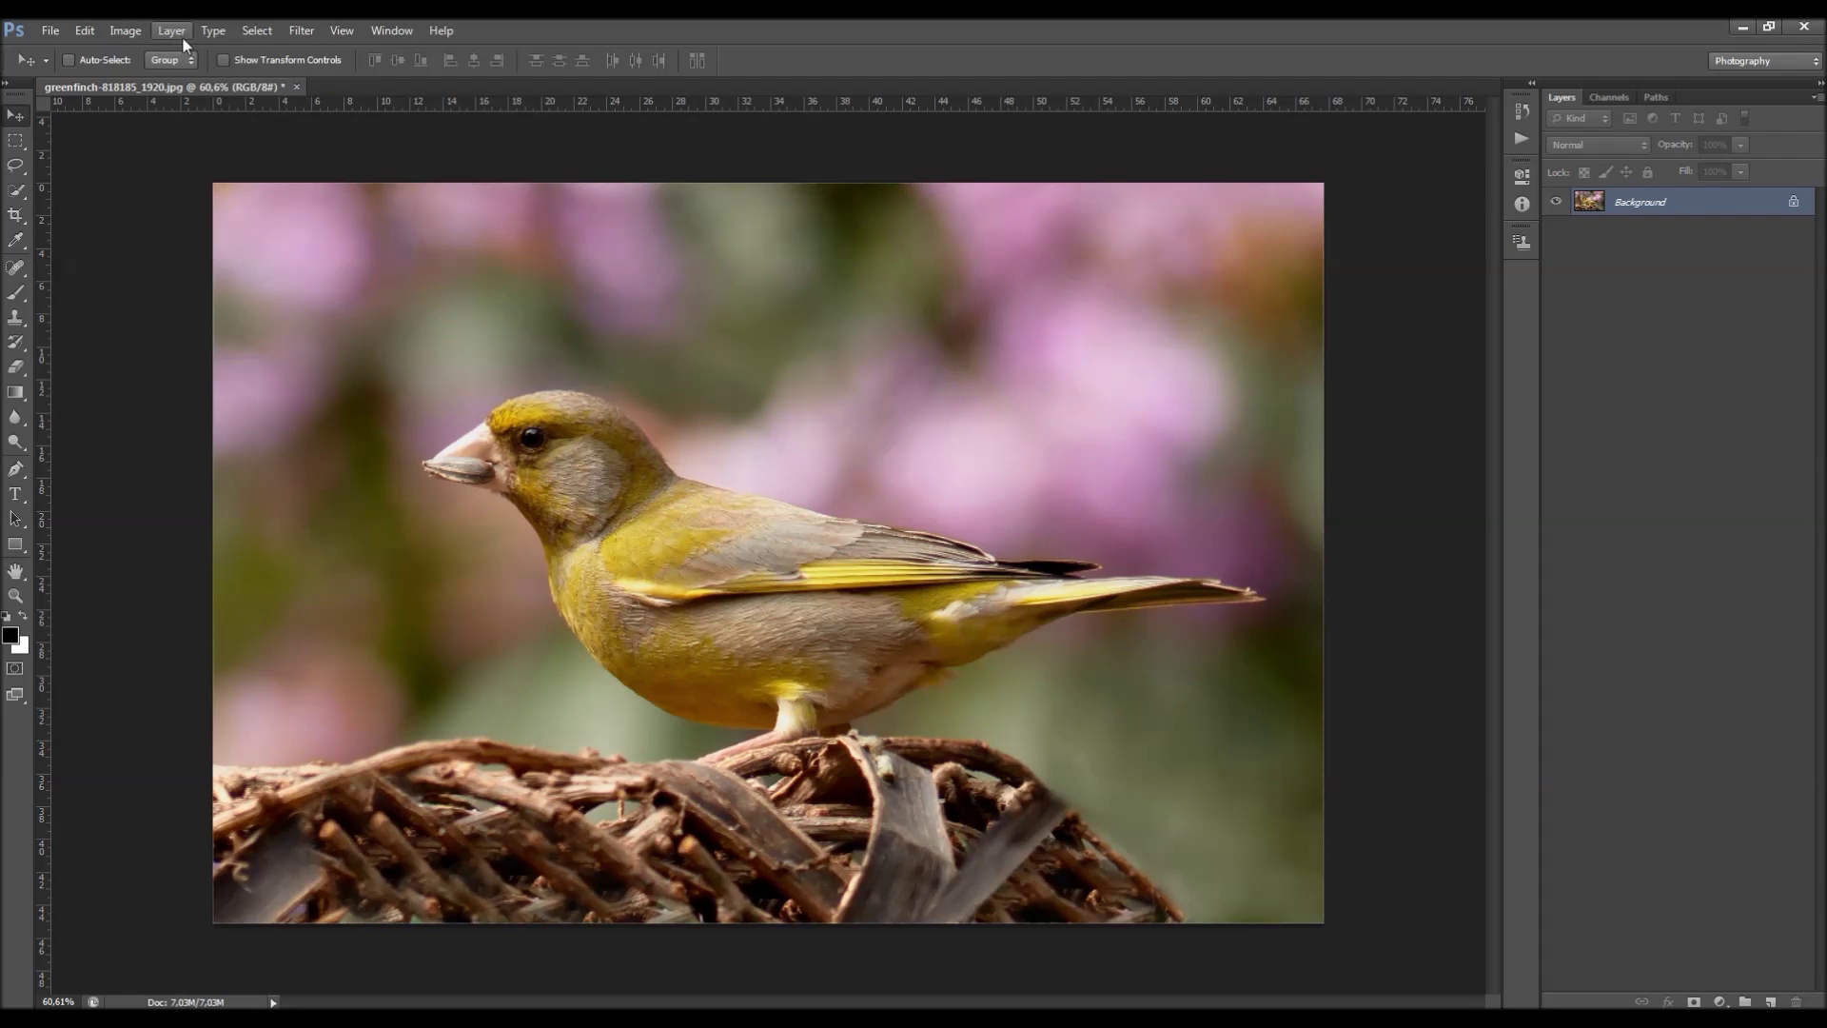
# Add an Exposure adjustment layer above the Background with offset -0.0057 and gamma correction 1.07.
pyautogui.click(176, 31)
pyautogui.moveTo(326, 195)
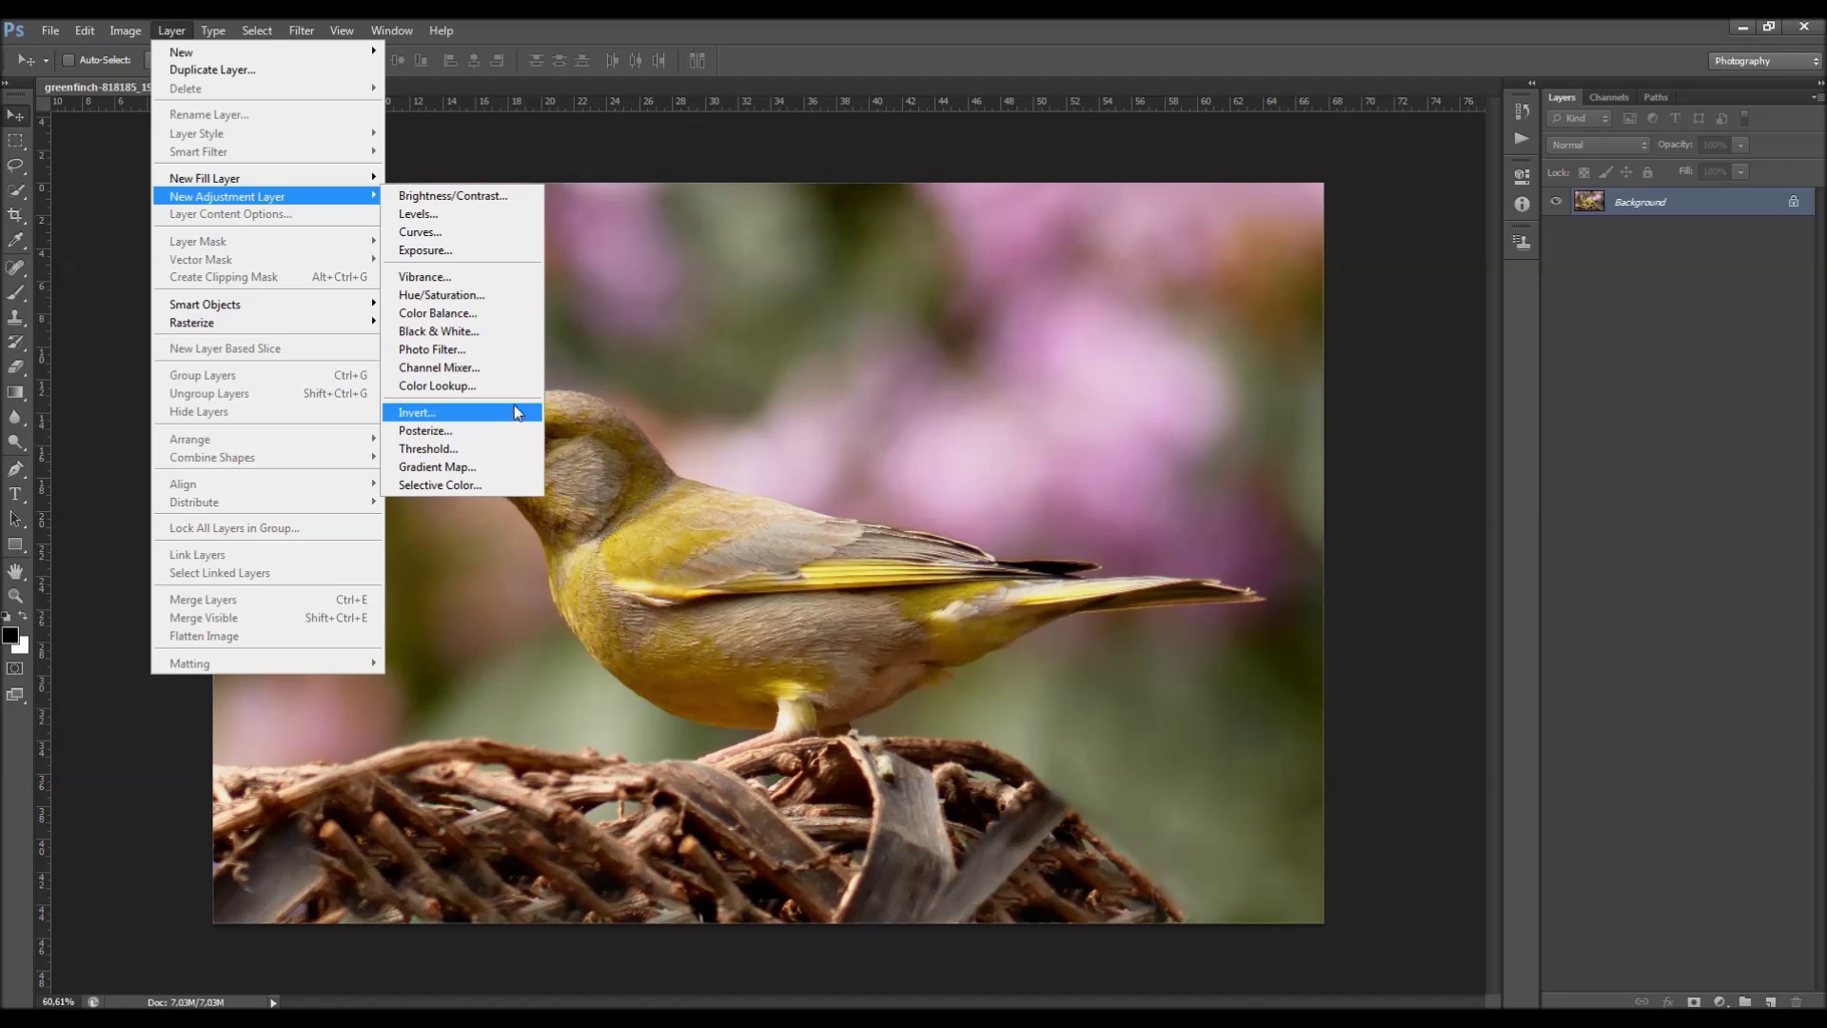
pyautogui.click(436, 252)
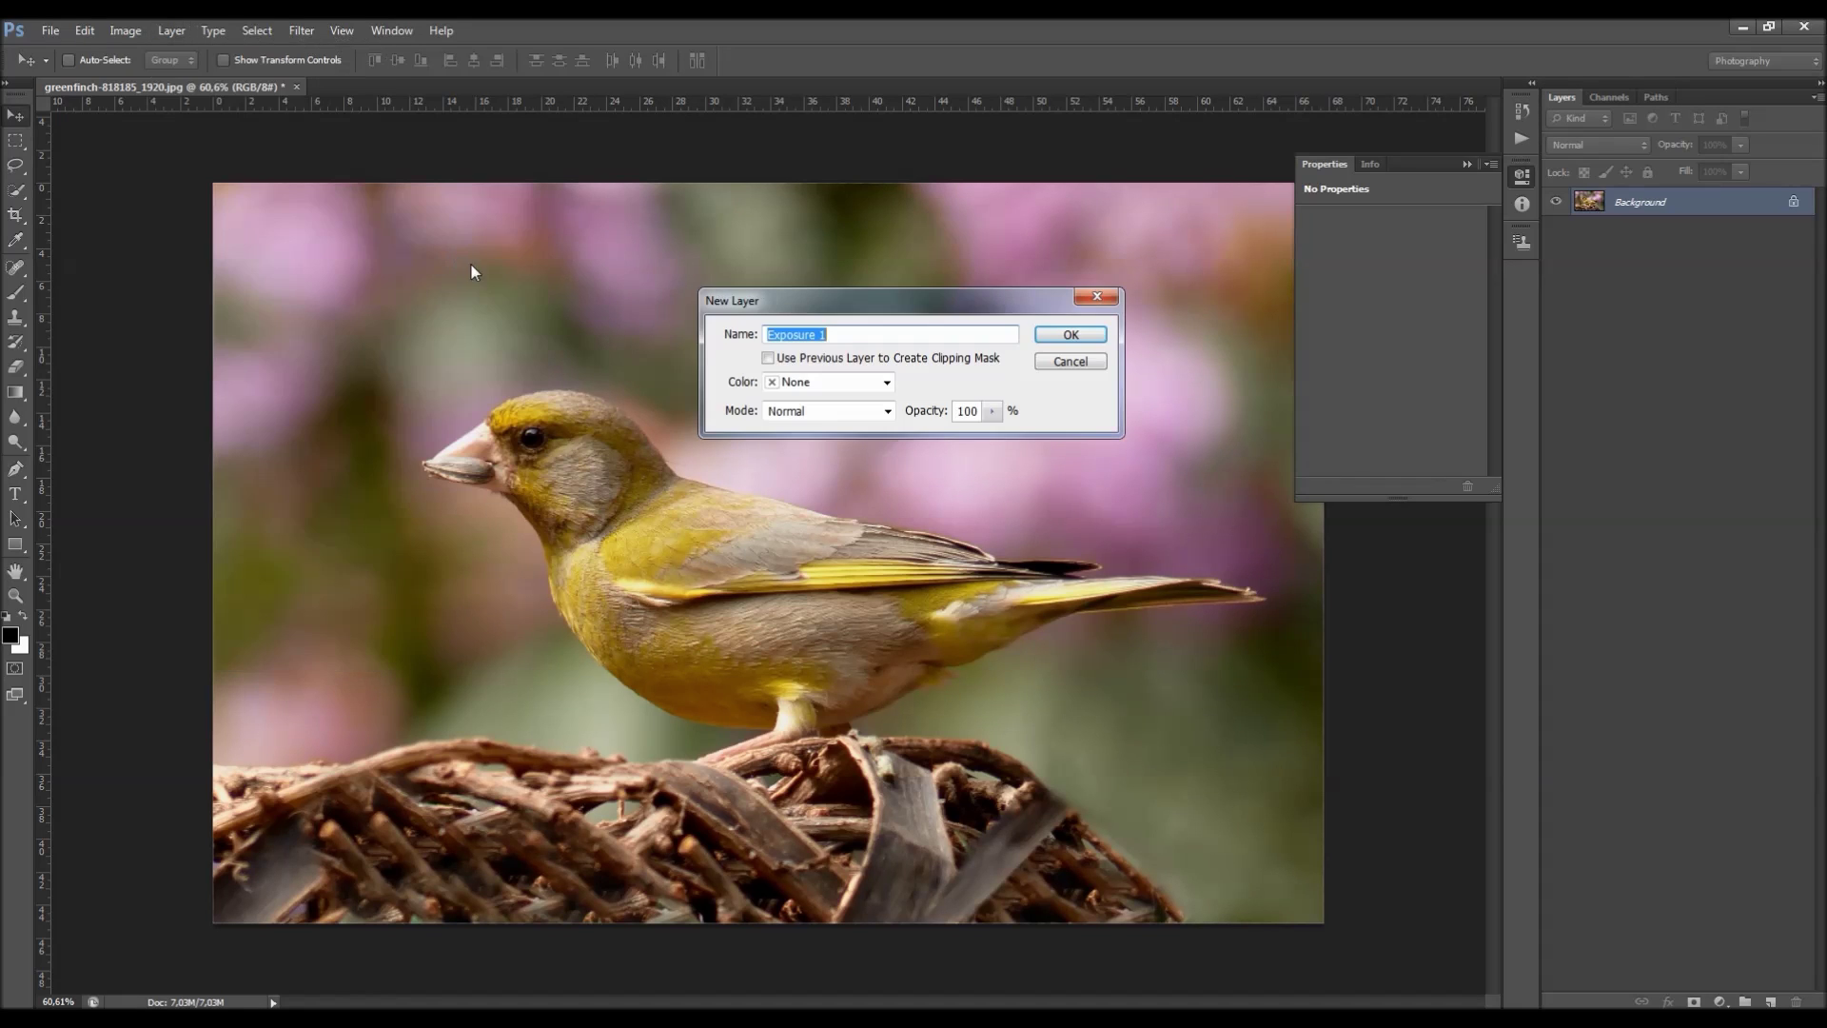
pyautogui.click(1095, 338)
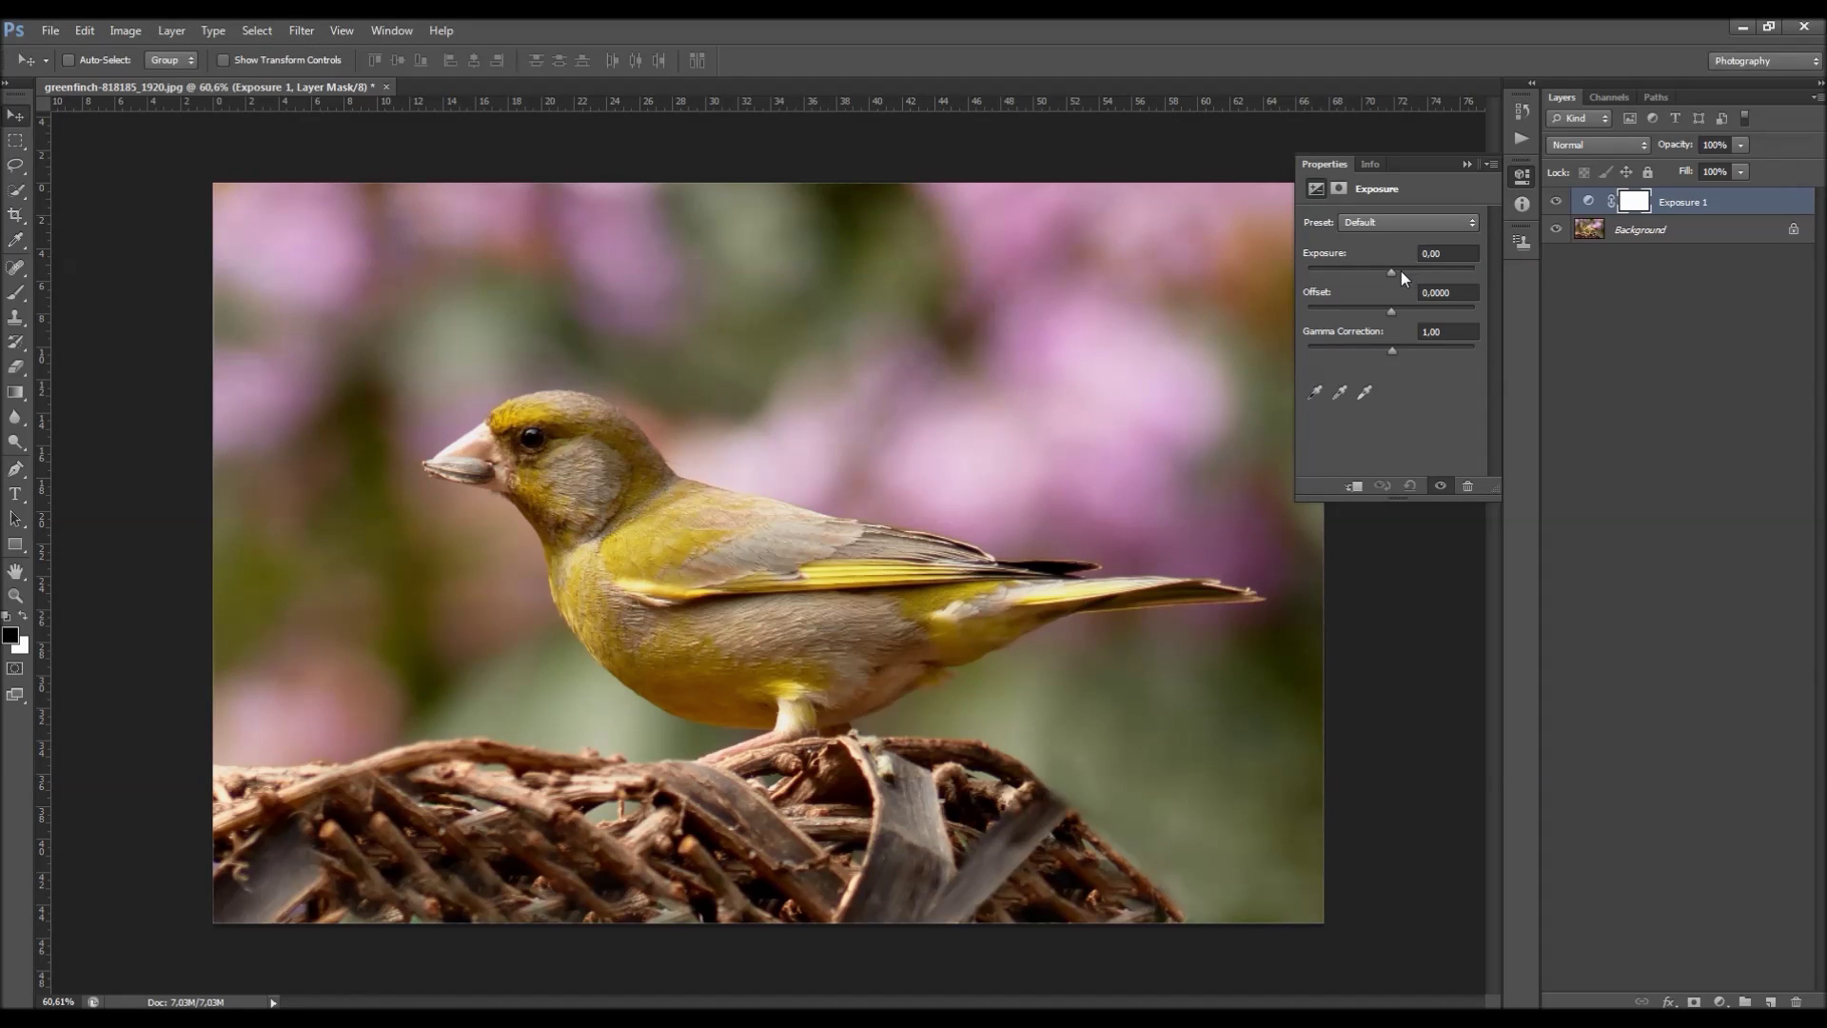
pyautogui.moveTo(1391, 352); pyautogui.dragTo(1399, 354)
pyautogui.moveTo(1391, 311); pyautogui.dragTo(1390, 312)
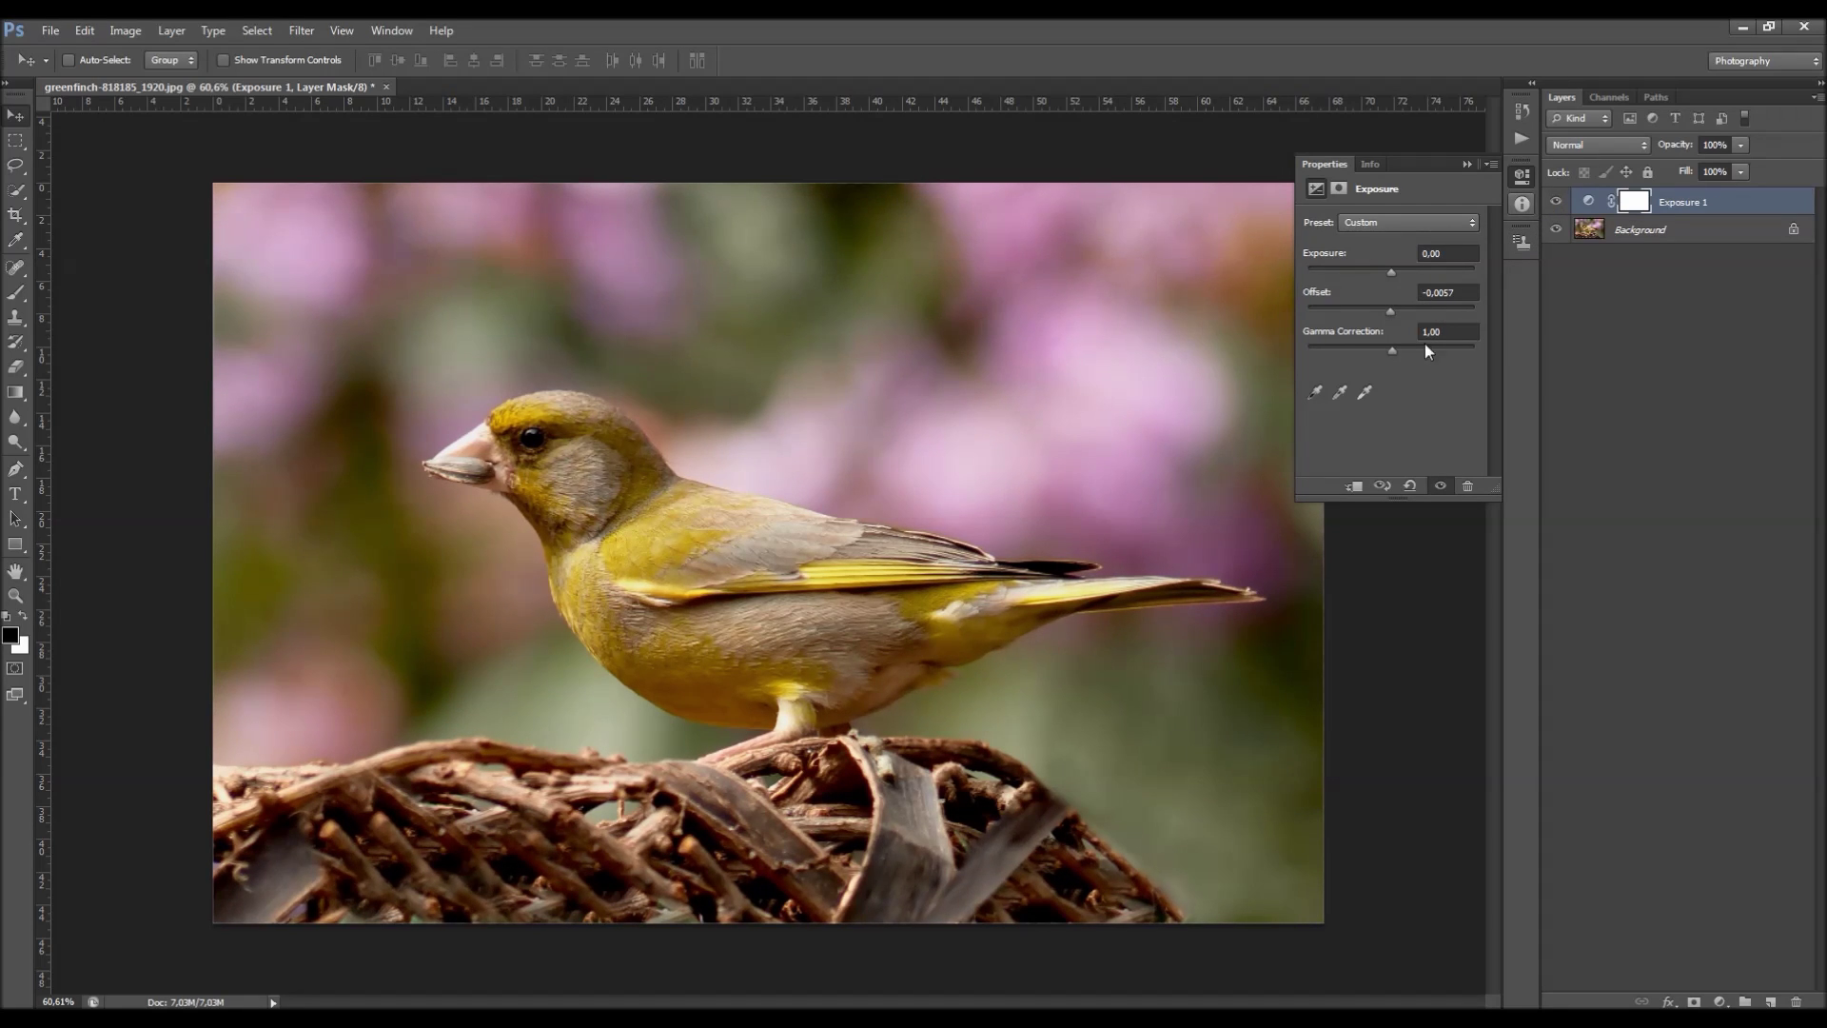
pyautogui.moveTo(1391, 349); pyautogui.dragTo(1394, 348)
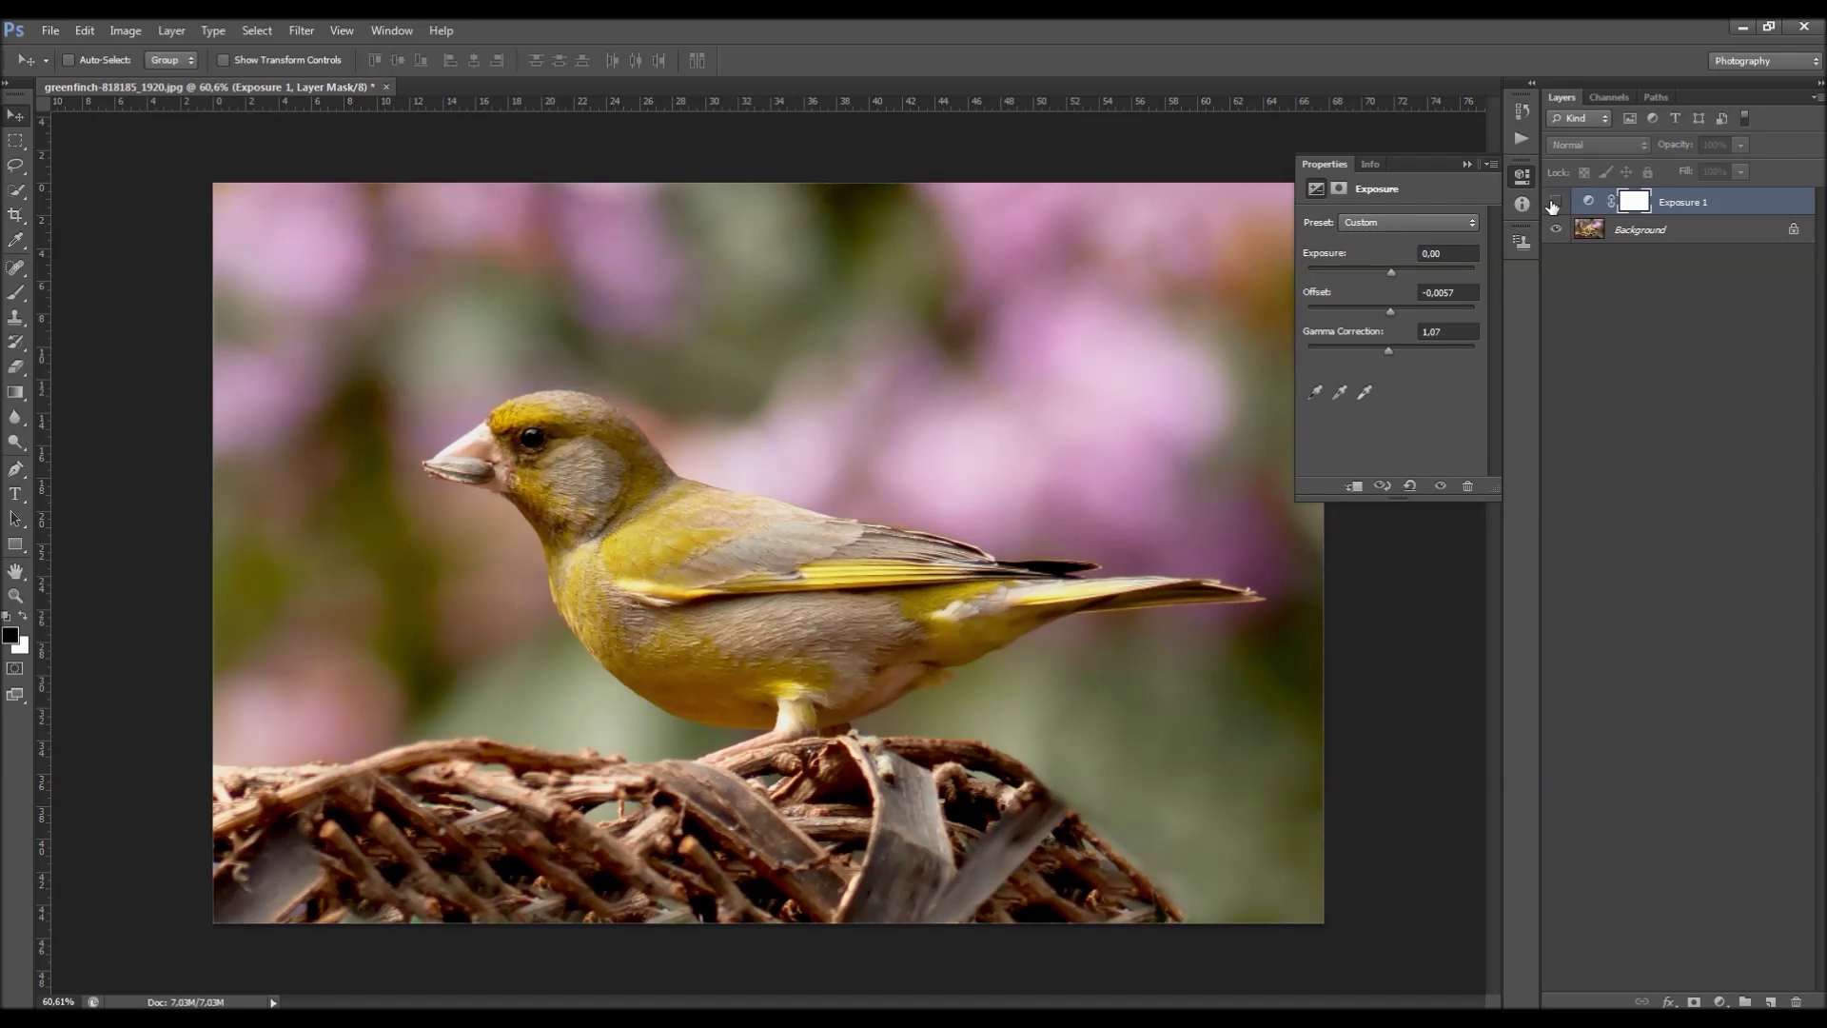
pyautogui.click(1468, 167)
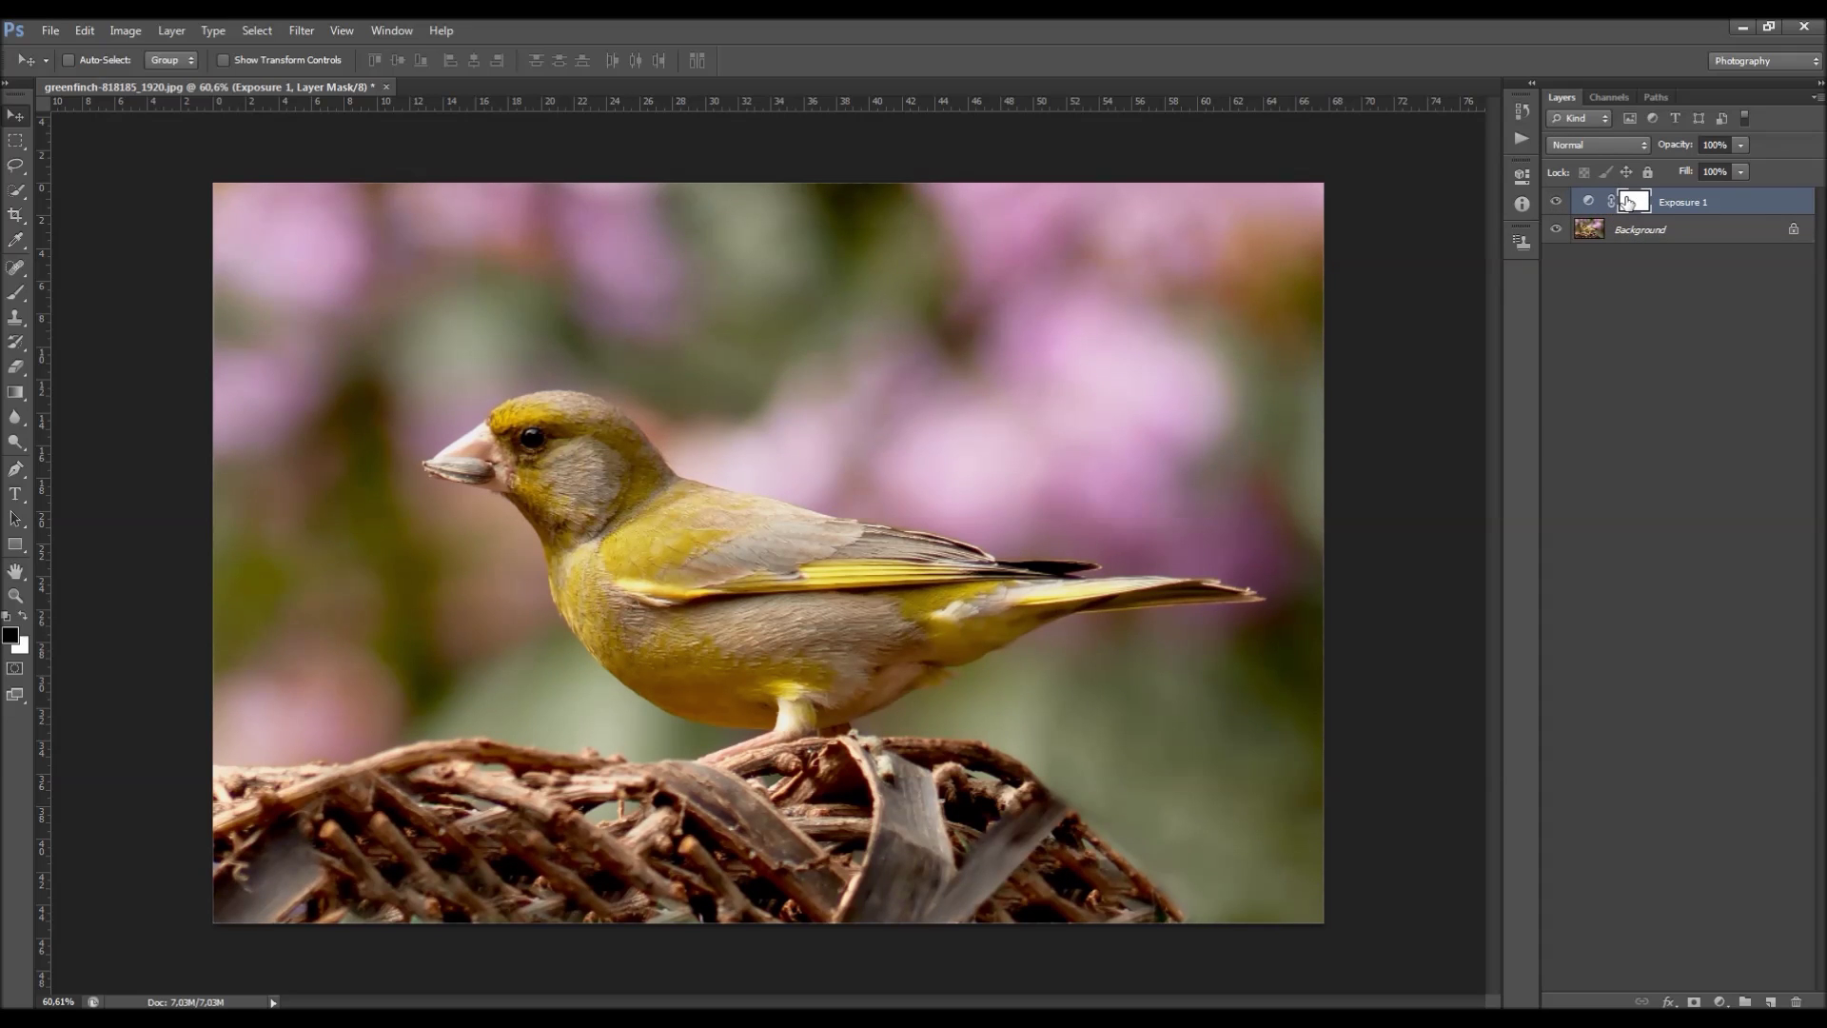
# Try a black brush stroke over the bird's head on the Exposure layer's mask and undo it.
pyautogui.click(22, 297)
pyautogui.moveTo(552, 495)
pyautogui.mouseDown()
pyautogui.moveTo(476, 457)
pyautogui.moveTo(704, 571)
pyautogui.moveTo(532, 554)
pyautogui.mouseUp()
pyautogui.hotkey('ctrl', 'z')
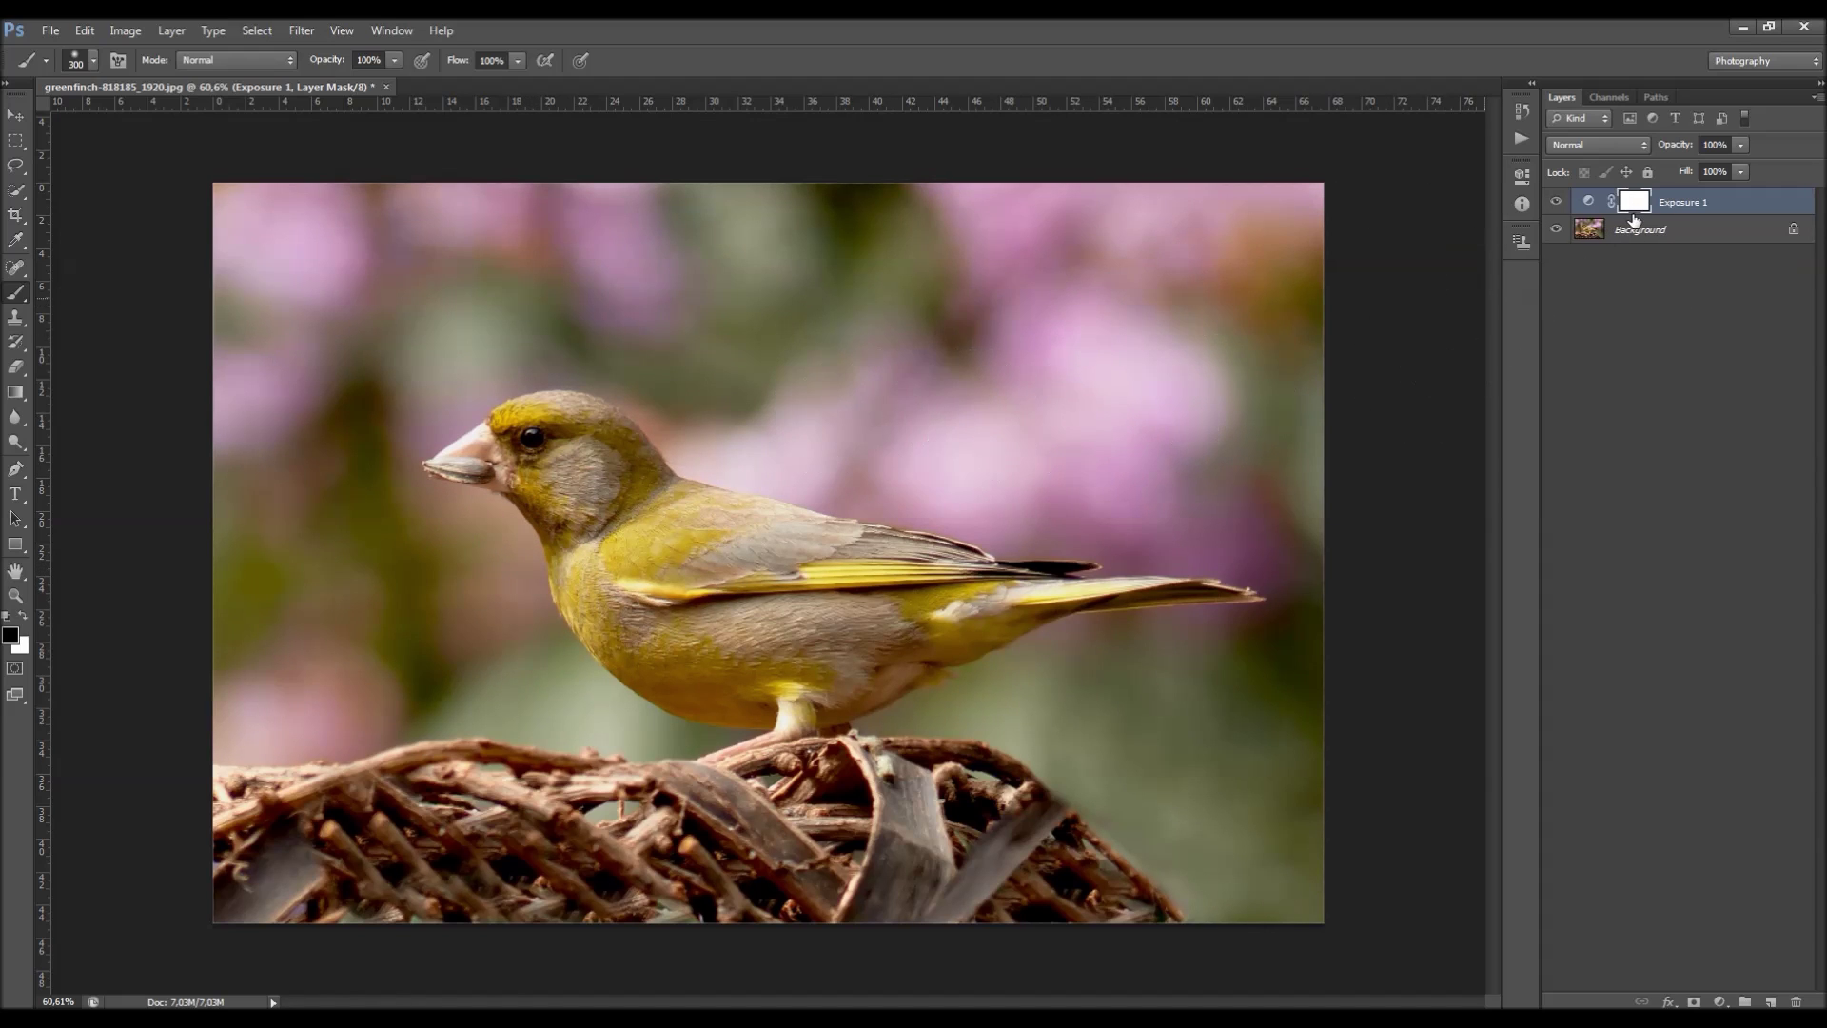
# Fill the Exposure layer's entire mask with the black foreground color in Normal mode at 100% opacity.
pyautogui.hotkey('shift', 'BackSpace')
pyautogui.click(1023, 344)
pyautogui.click(84, 31)
pyautogui.click(131, 298)
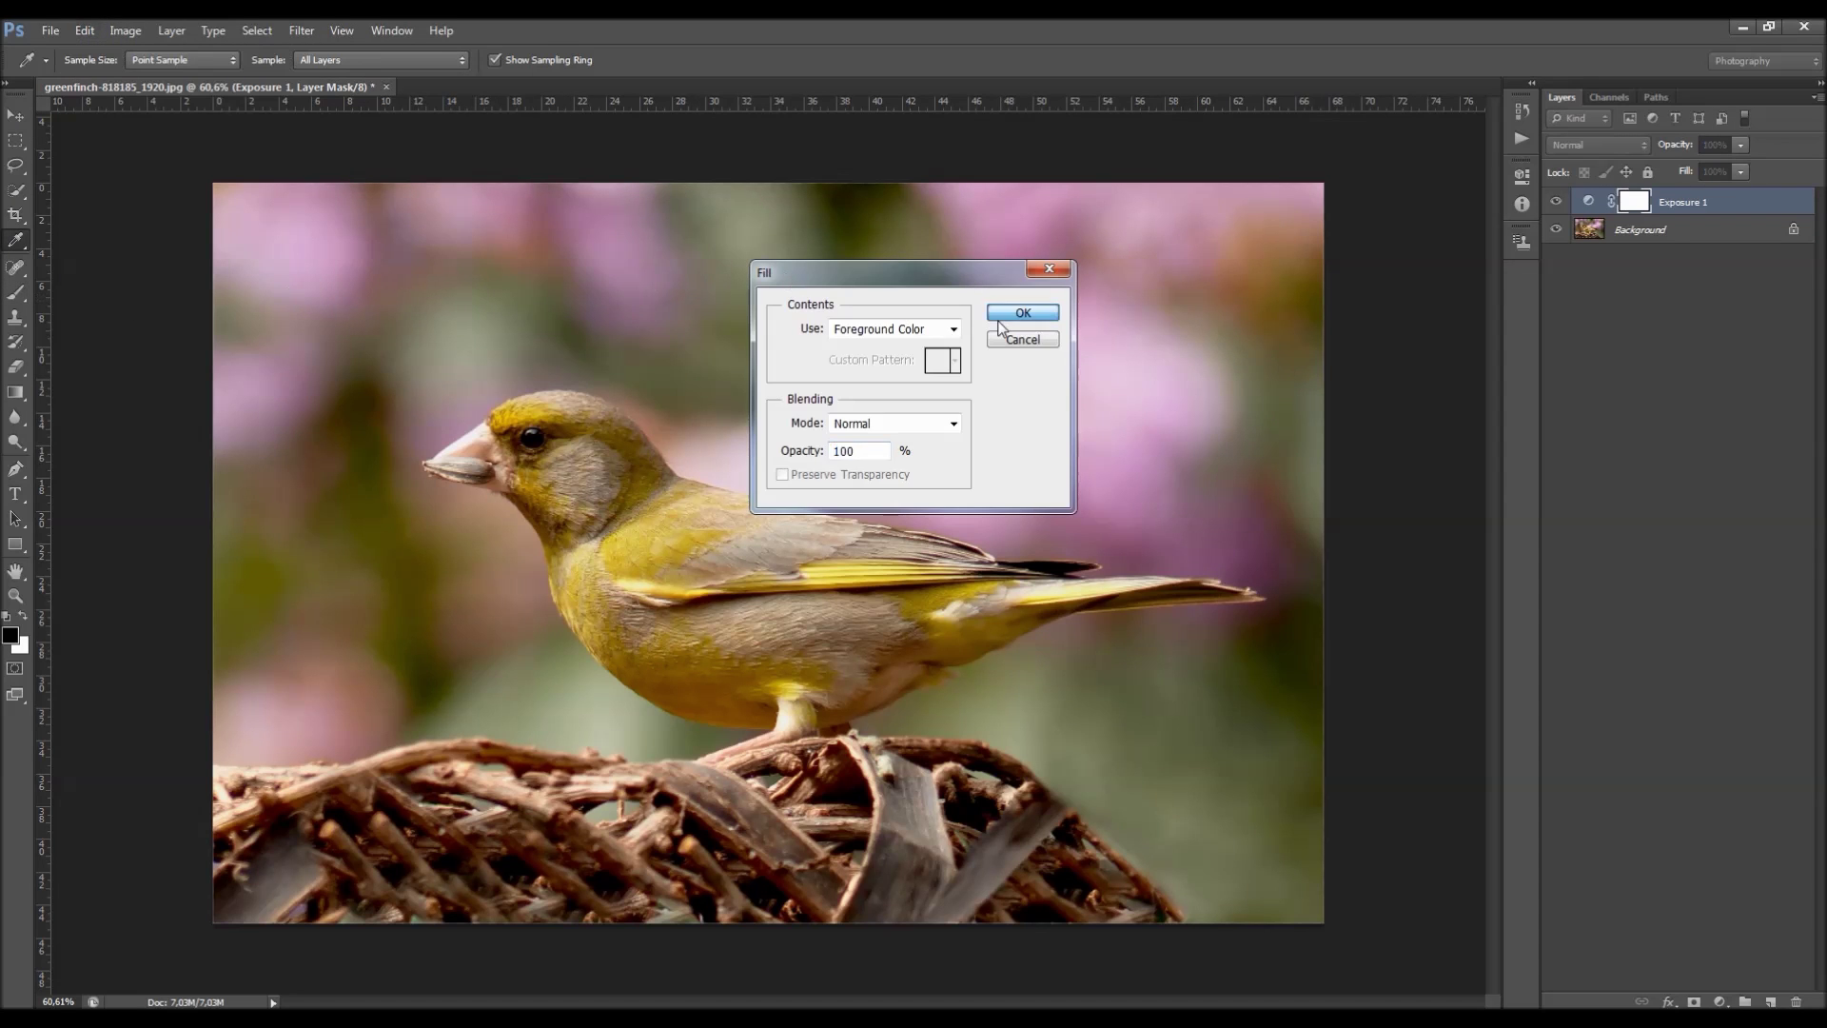
pyautogui.click(1001, 316)
# Switch the foreground color to white and paint the Exposure mask over the bird's head and body, adapting the brush size.
pyautogui.click(23, 616)
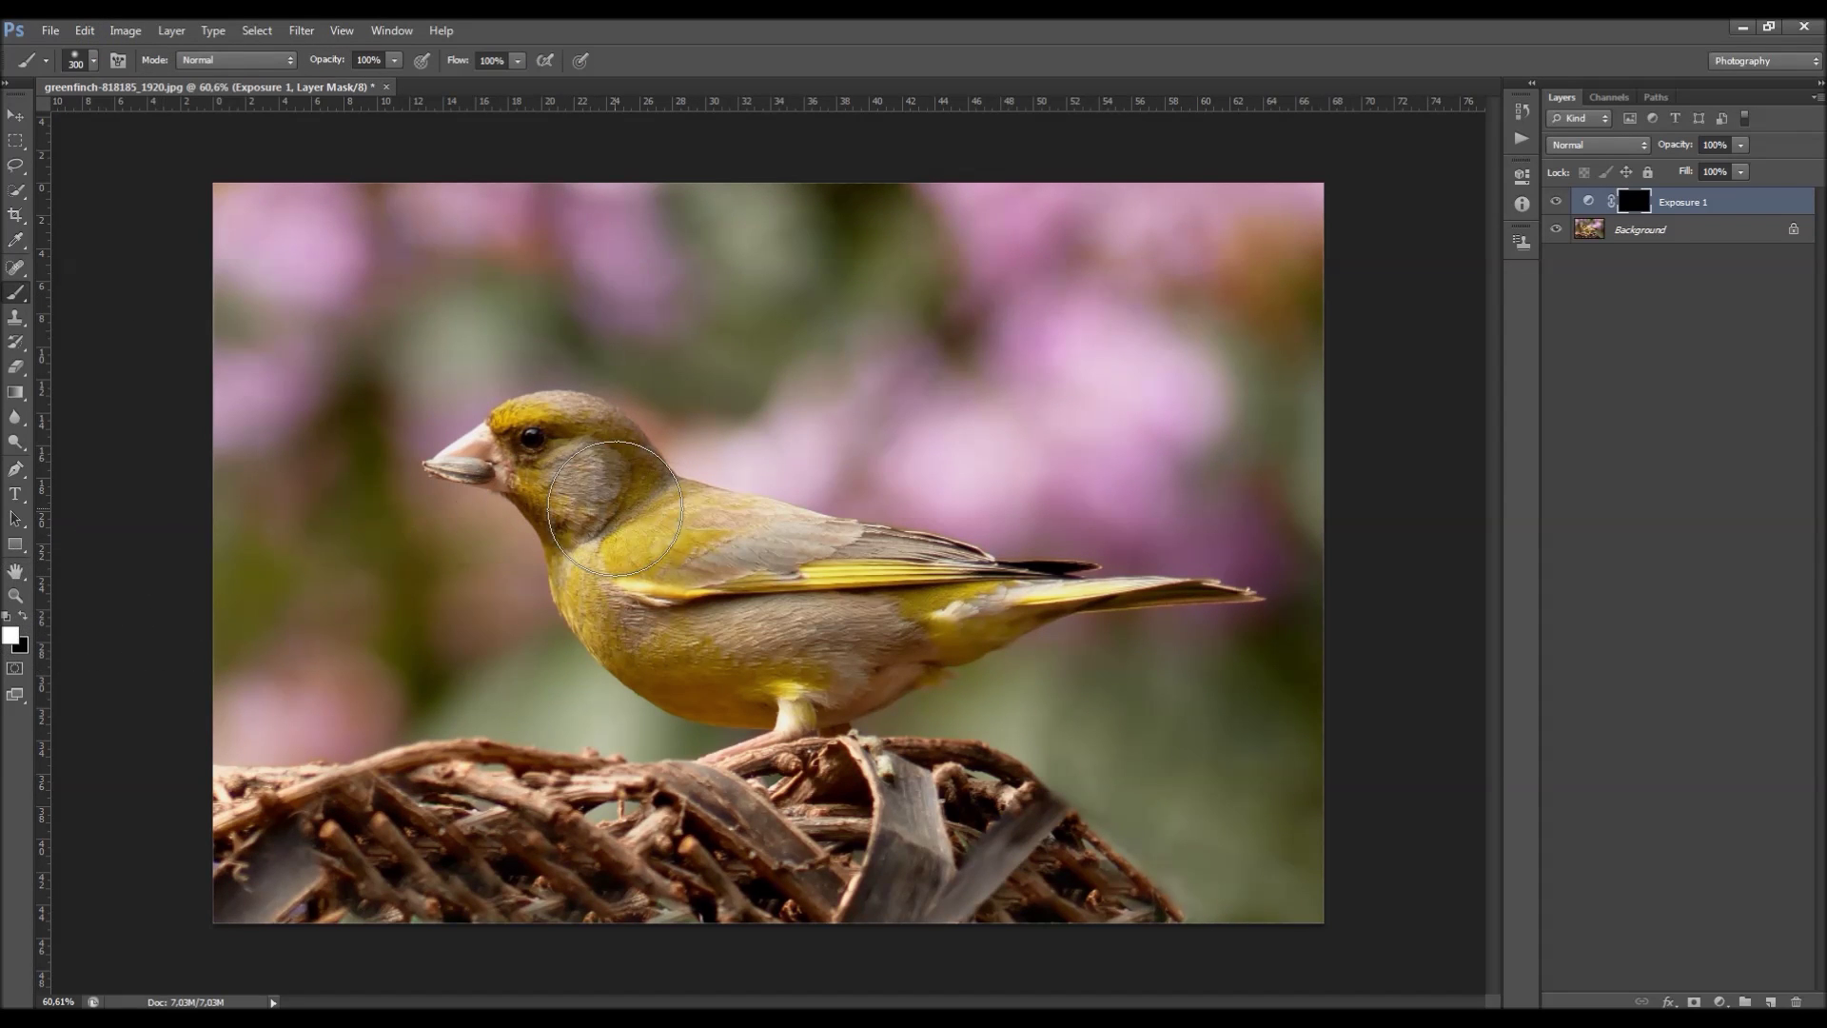
pyautogui.press('[')
pyautogui.press('[')
pyautogui.press('[')
pyautogui.moveTo(511, 462)
pyautogui.mouseDown()
pyautogui.moveTo(476, 461)
pyautogui.moveTo(523, 419)
pyautogui.moveTo(557, 437)
pyautogui.mouseUp()
pyautogui.moveTo(621, 505)
pyautogui.mouseDown()
pyautogui.moveTo(542, 447)
pyautogui.moveTo(676, 590)
pyautogui.moveTo(705, 666)
pyautogui.moveTo(789, 675)
pyautogui.moveTo(733, 742)
pyautogui.moveTo(666, 571)
pyautogui.moveTo(714, 543)
pyautogui.moveTo(873, 619)
pyautogui.moveTo(961, 571)
pyautogui.moveTo(1265, 600)
pyautogui.moveTo(723, 528)
pyautogui.moveTo(728, 561)
pyautogui.moveTo(1060, 693)
pyautogui.mouseUp()
pyautogui.press(']')
pyautogui.press(']')
pyautogui.press(']')
pyautogui.press(']')
# Compare the photo with the Exposure layer hidden and shown, and merge the layer down into the Background.
pyautogui.click(1557, 202)
pyautogui.click(1557, 201)
pyautogui.hotkey('ctrl', 'e')
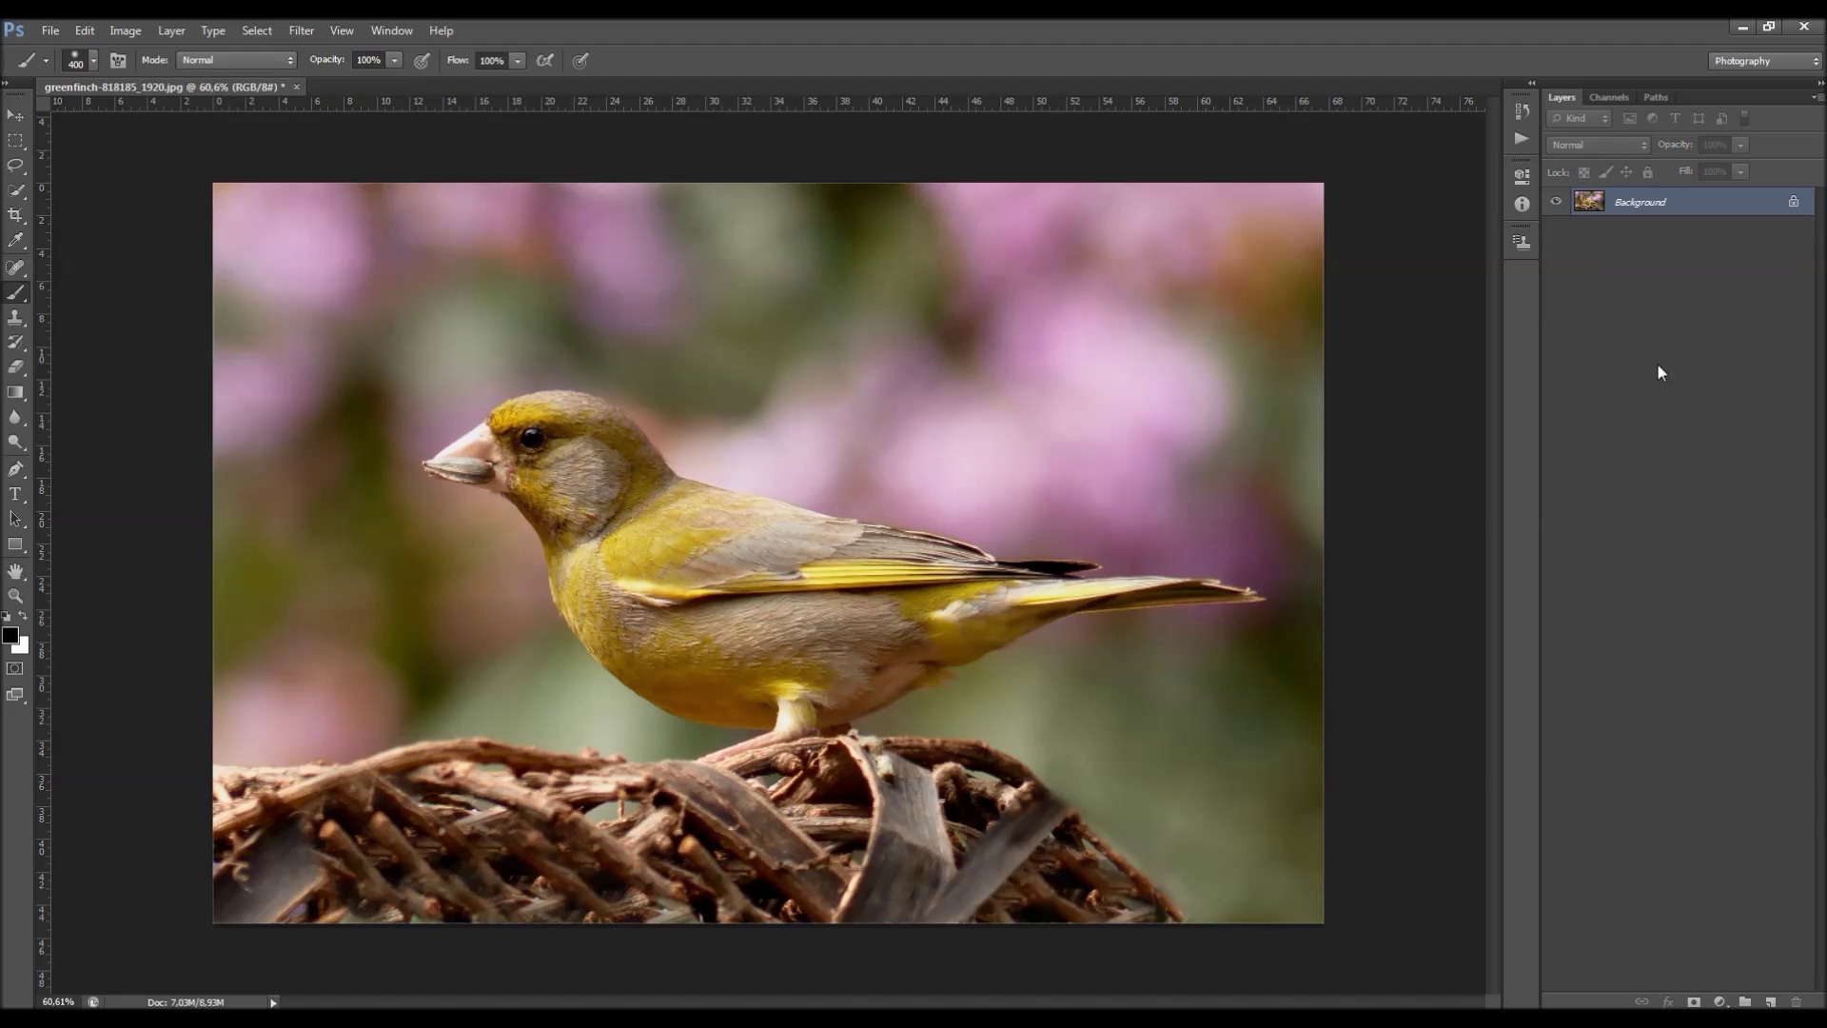
# Stamp the visible image onto a new layer and apply a Gaussian Blur with a 5.3 pixel radius.
pyautogui.click(1771, 998)
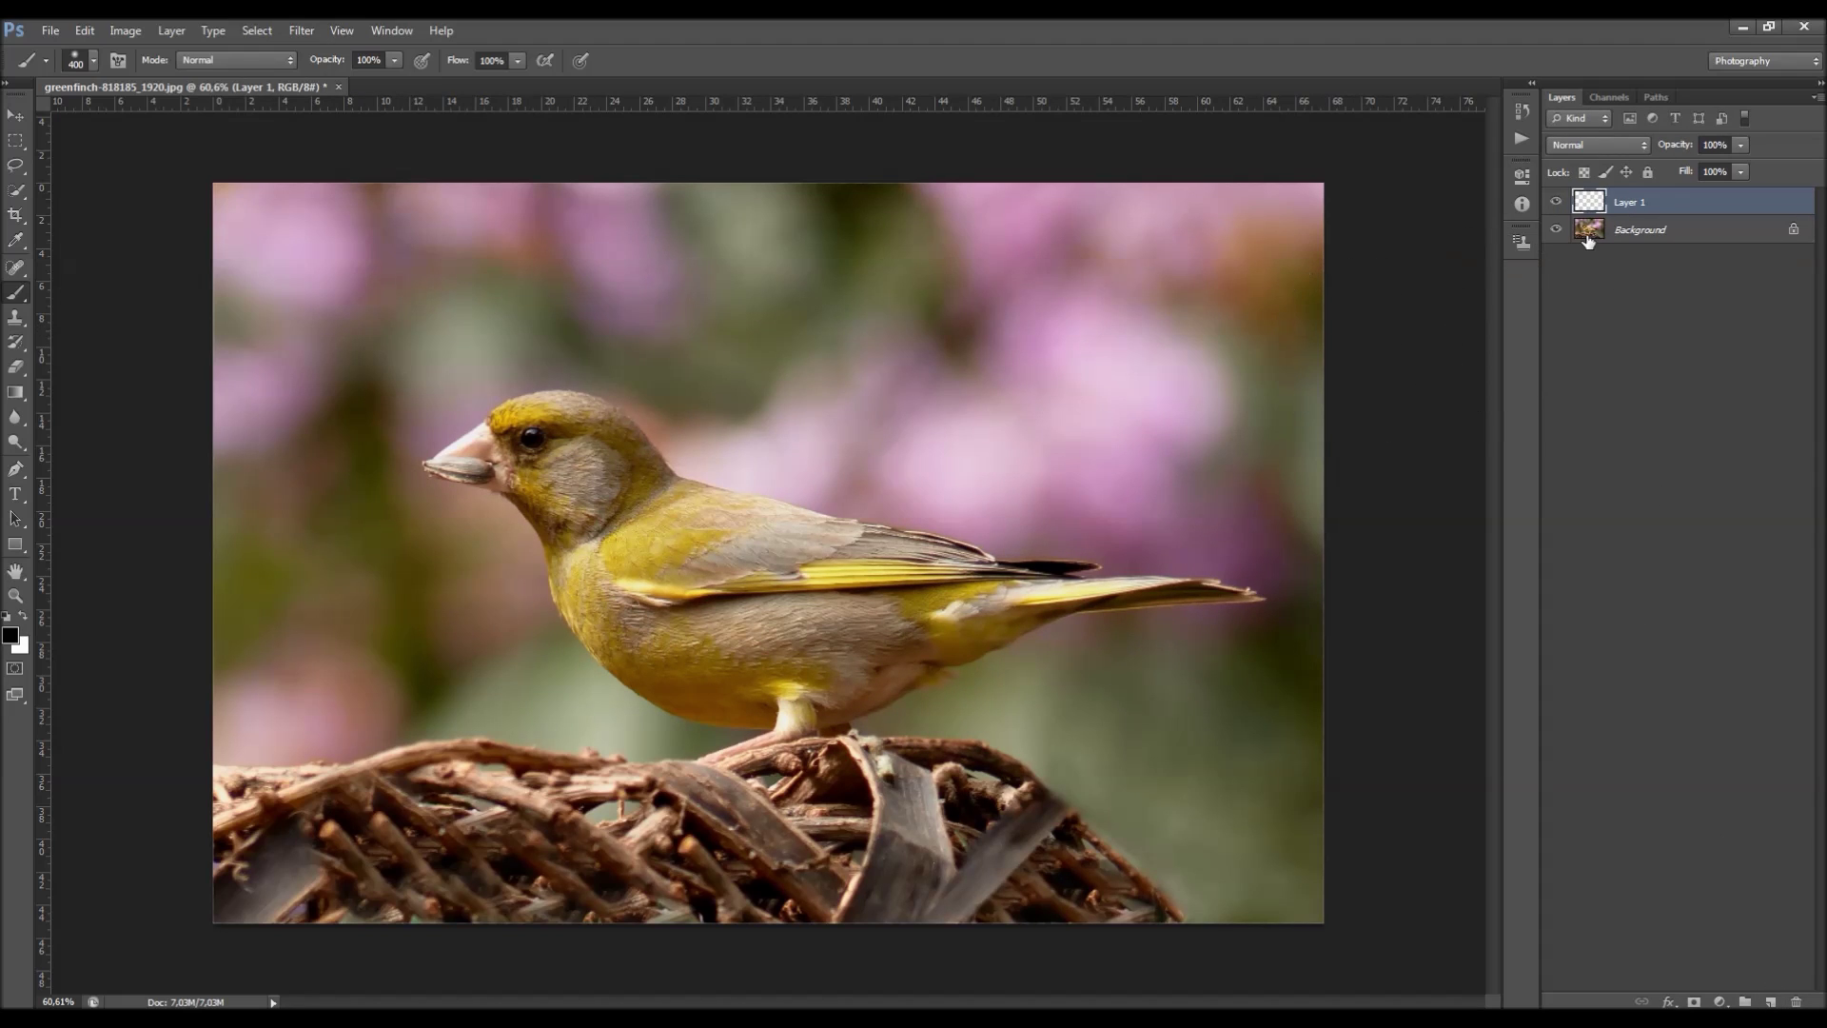
pyautogui.hotkey('ctrl', 'alt', 'shift', 'e')
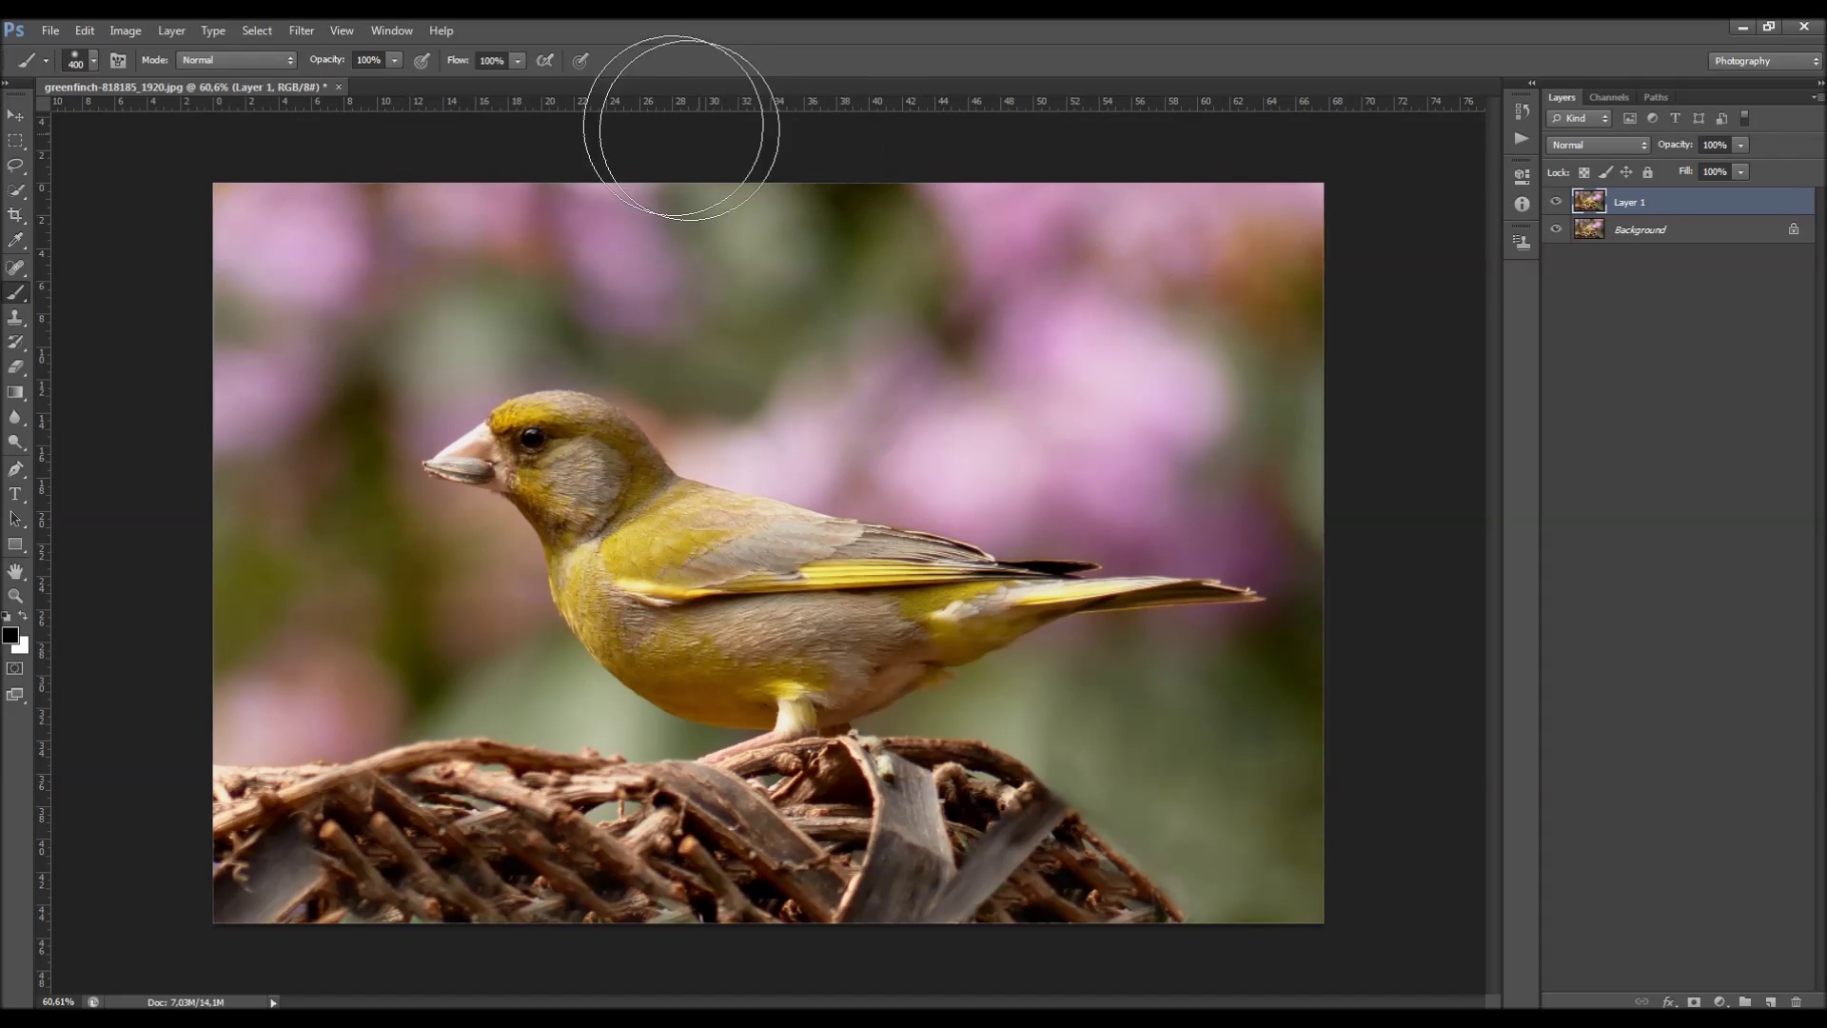
pyautogui.click(300, 30)
pyautogui.moveTo(318, 221)
pyautogui.click(581, 363)
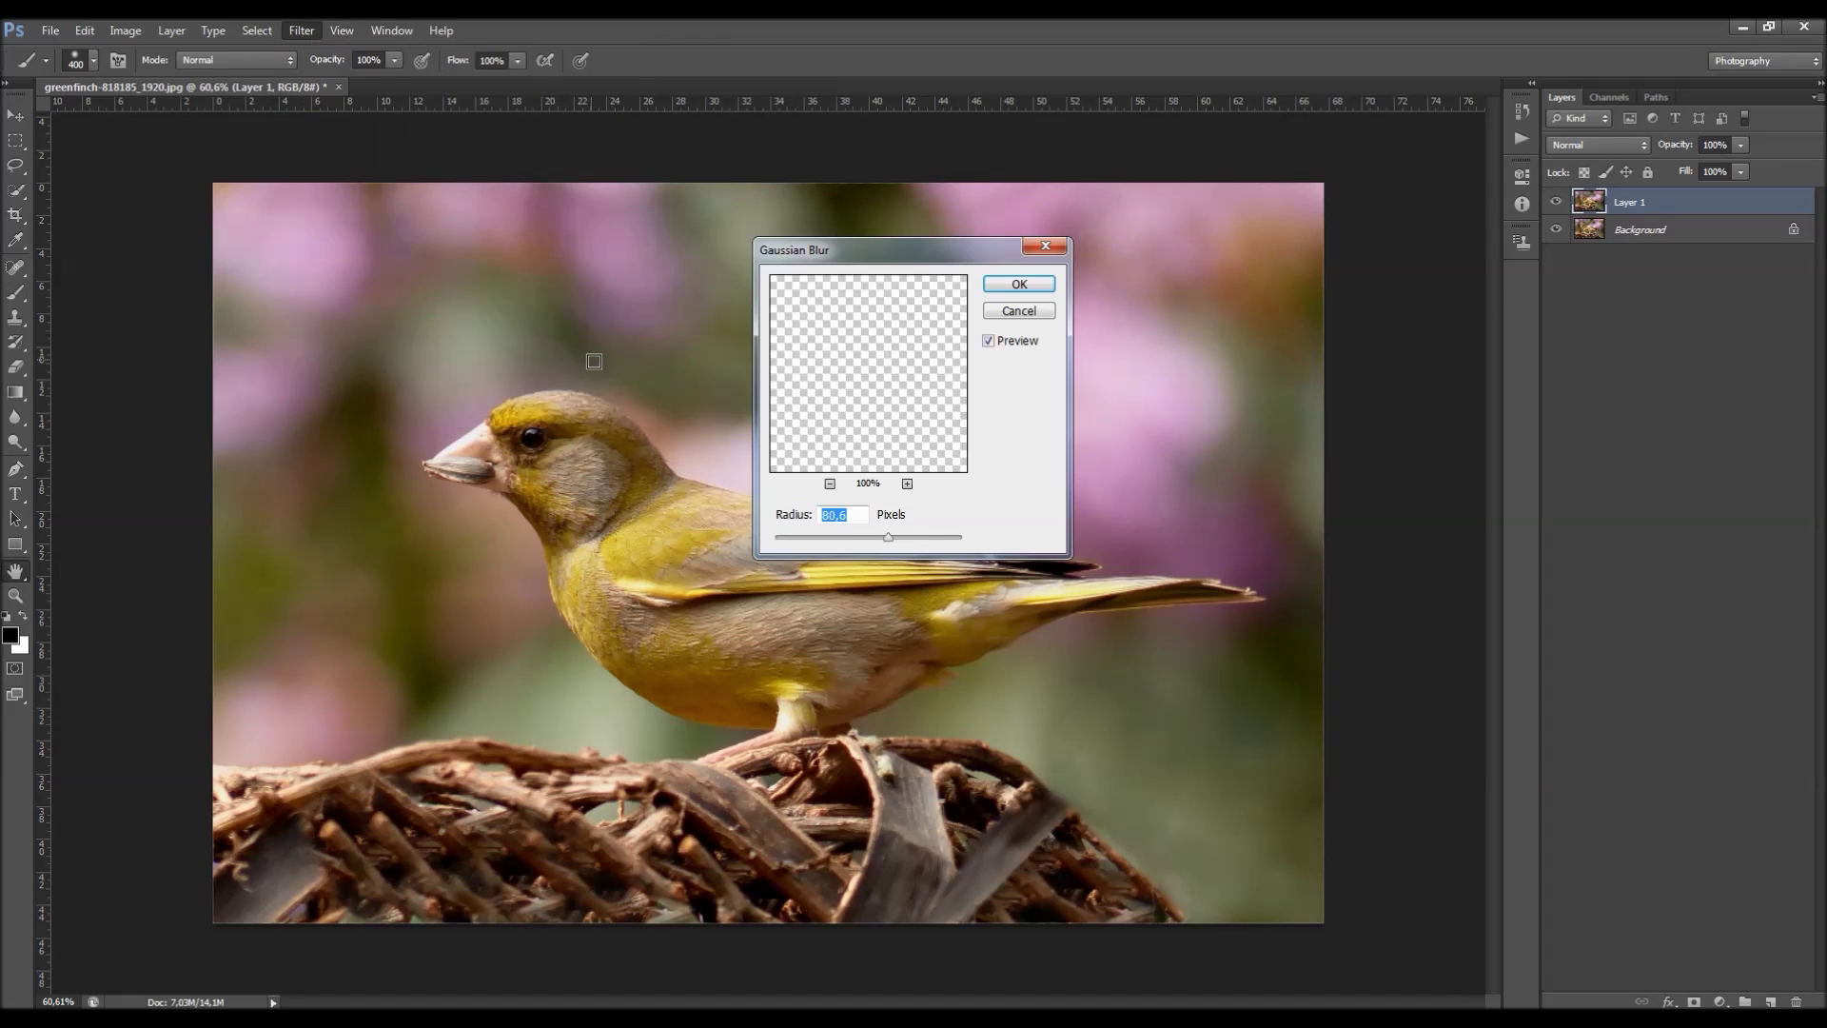
pyautogui.click(827, 538)
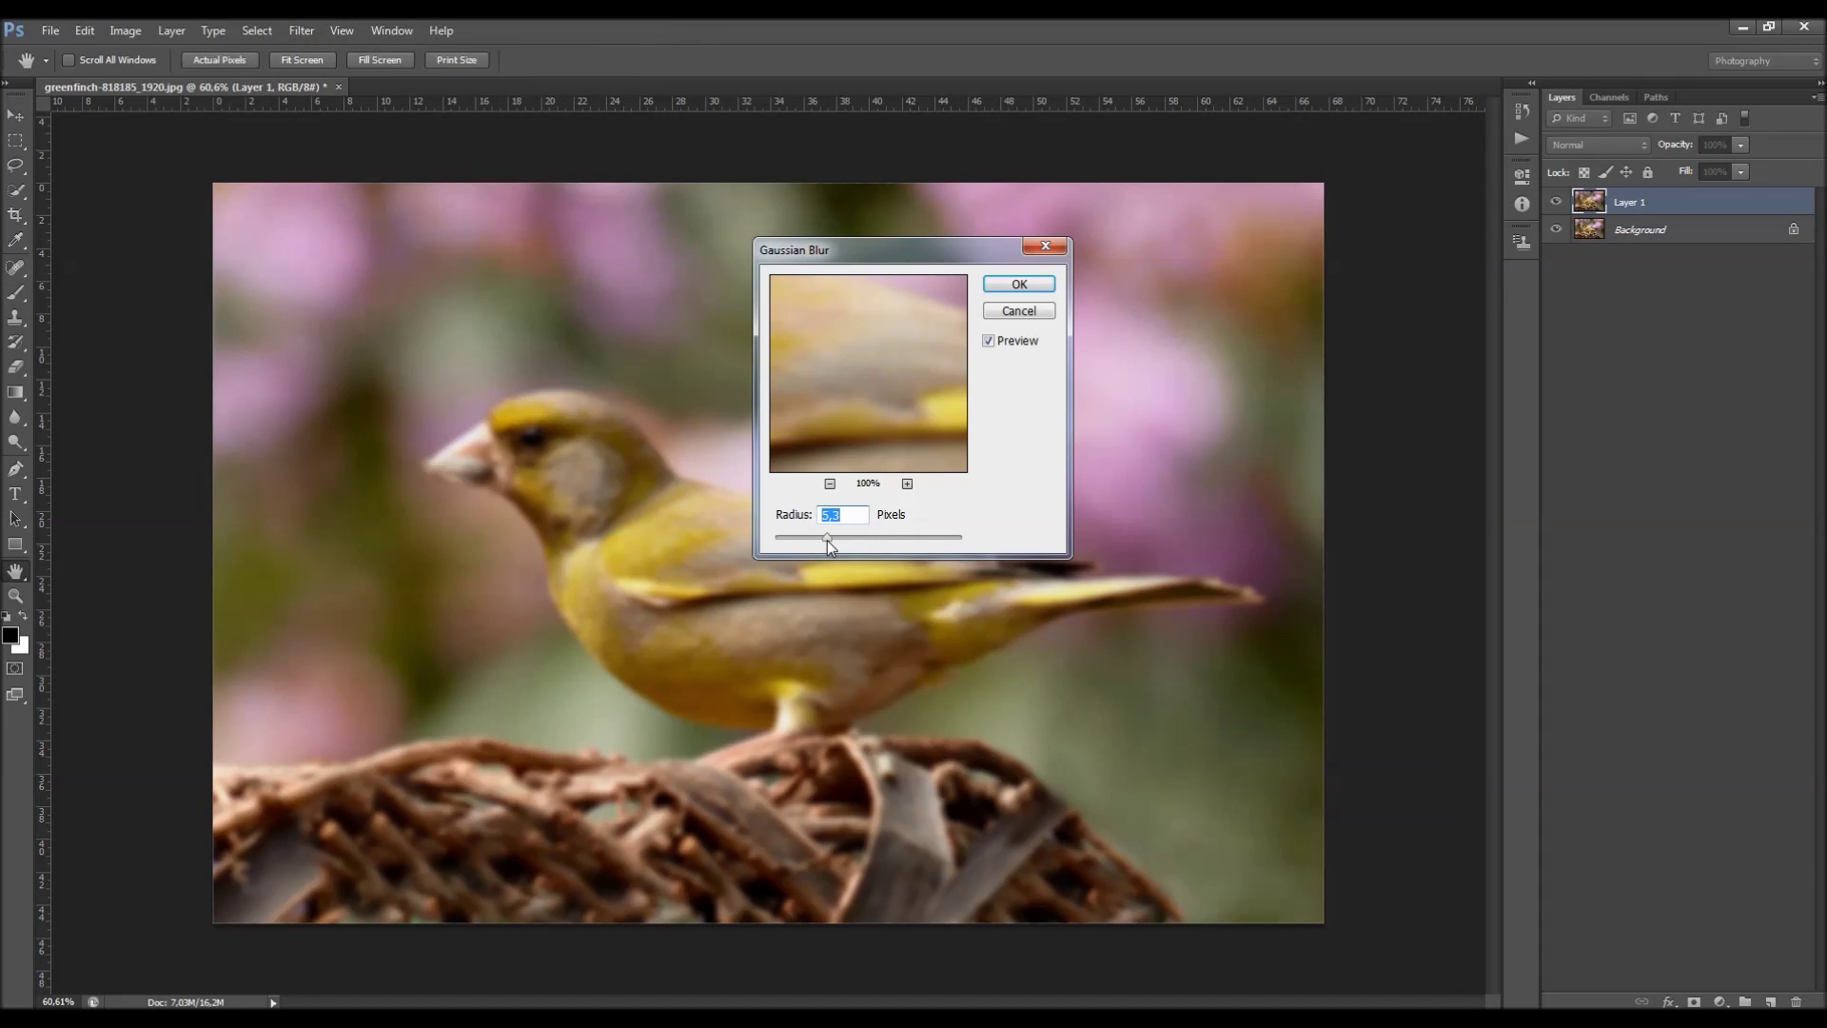
pyautogui.press('Return')
# Add a white layer mask to the blurred layer and paint black over the bird's head with a smaller brush.
pyautogui.press('b')
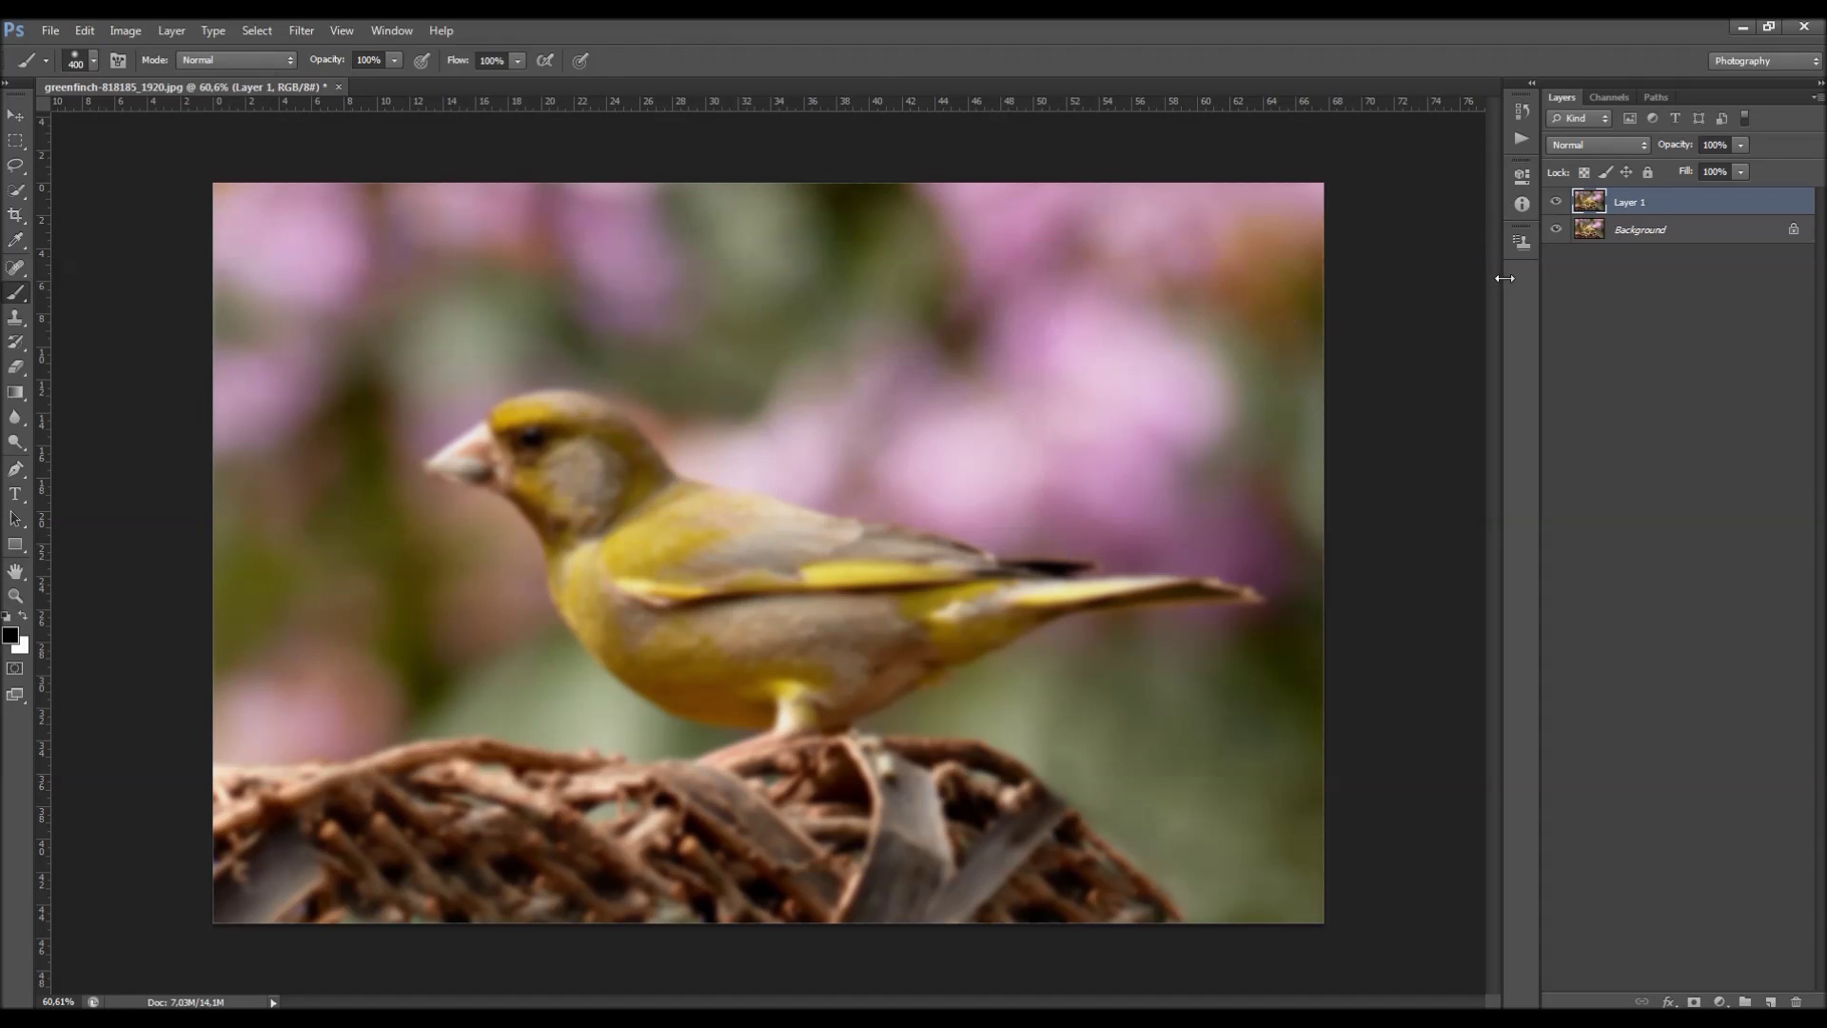
pyautogui.click(1695, 1001)
pyautogui.press('x')
pyautogui.press('[')
pyautogui.press('[')
pyautogui.press('[')
pyautogui.press('[')
pyautogui.moveTo(609, 518)
pyautogui.mouseDown()
pyautogui.moveTo(533, 447)
pyautogui.moveTo(521, 466)
pyautogui.moveTo(447, 466)
pyautogui.moveTo(504, 424)
pyautogui.moveTo(581, 447)
pyautogui.mouseUp()
# Enlarge the brush to 300 px and paint the mask black over the bird's body and tail.
pyautogui.press(']')
pyautogui.press(']')
pyautogui.press(']')
pyautogui.moveTo(618, 522)
pyautogui.mouseDown()
pyautogui.moveTo(675, 628)
pyautogui.moveTo(647, 619)
pyautogui.moveTo(785, 628)
pyautogui.moveTo(988, 597)
pyautogui.mouseUp()
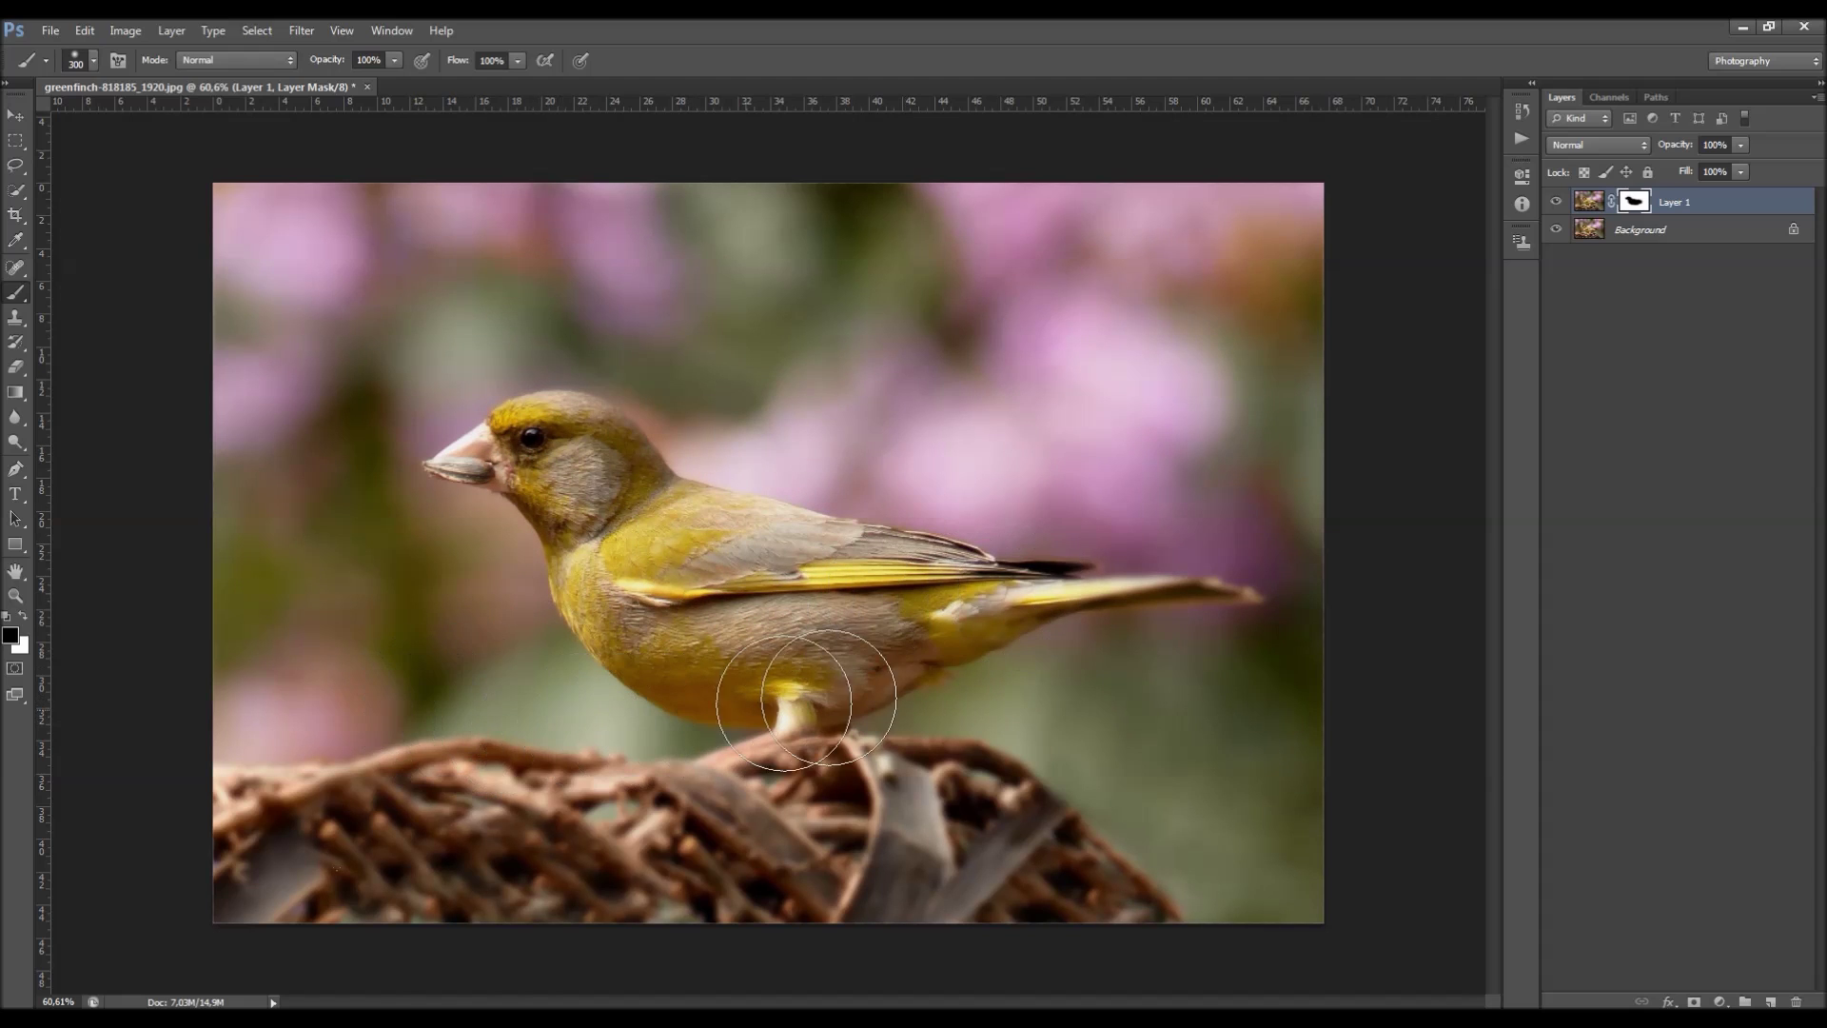
pyautogui.moveTo(1146, 533); pyautogui.dragTo(1190, 590)
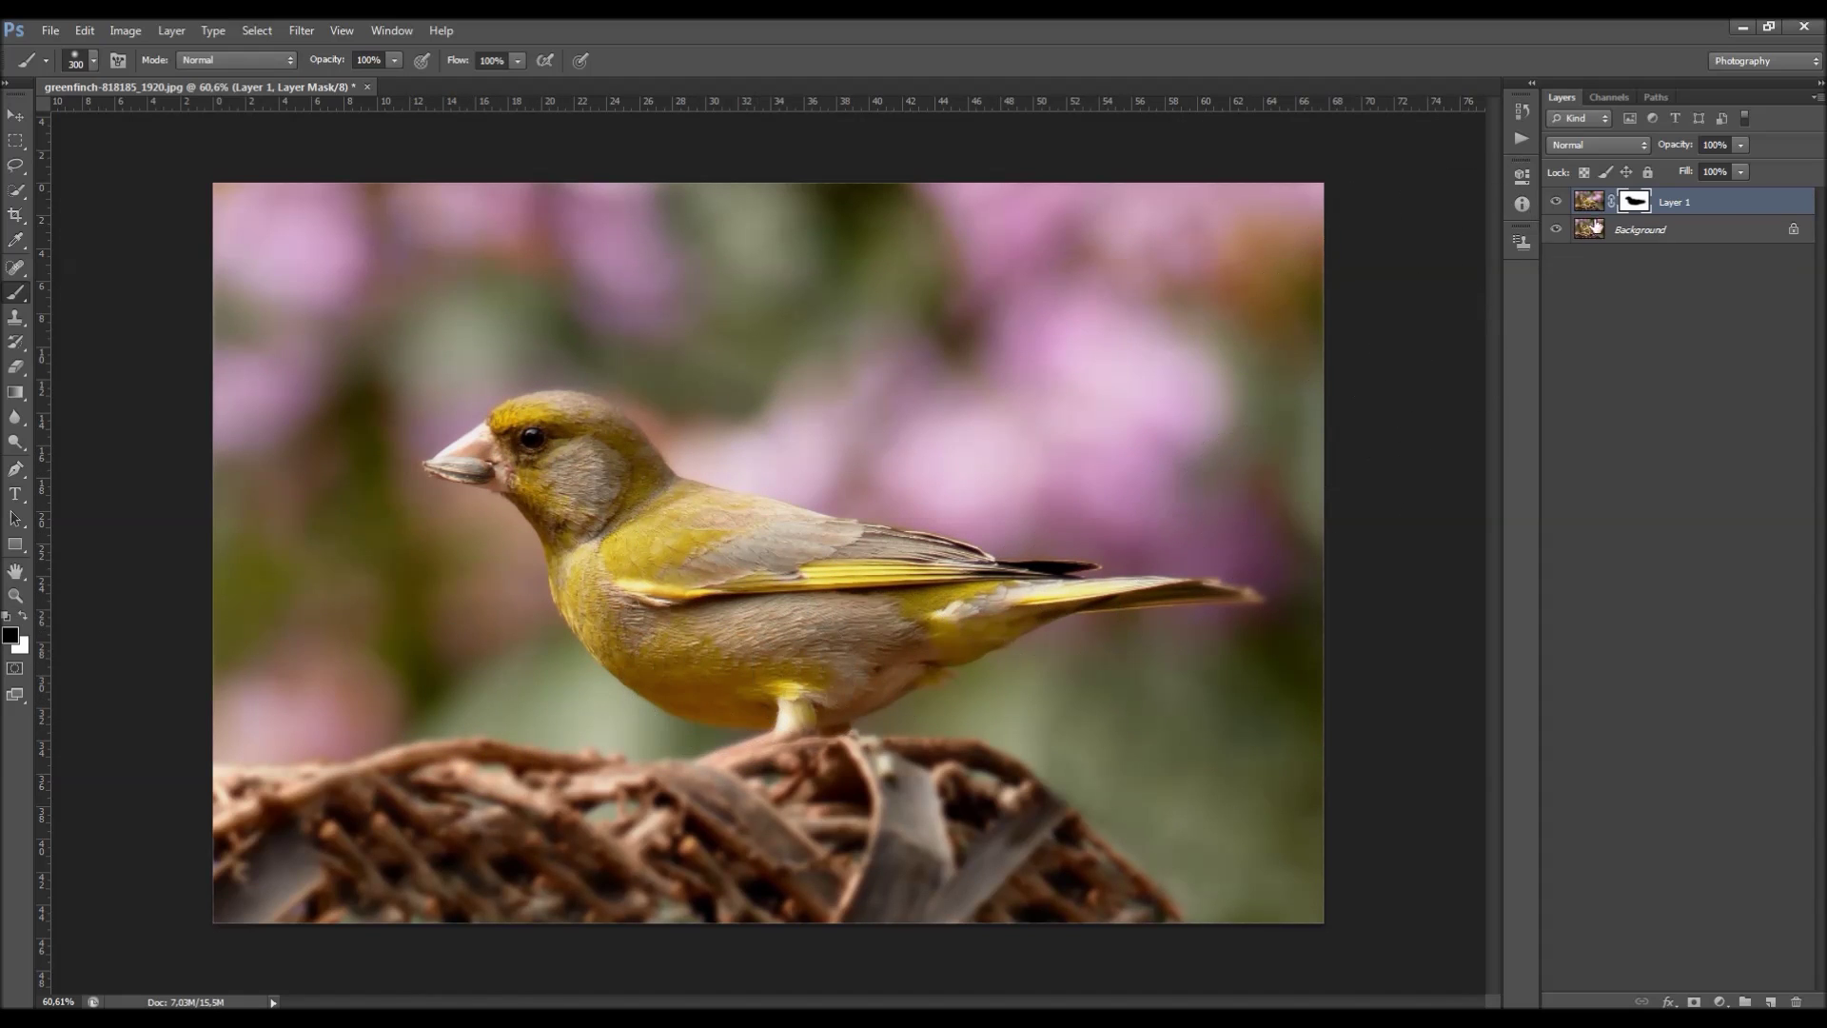
# Compare the photo with the blurred layer hidden and shown, and inspect its layer mask on its own.
pyautogui.click(1557, 202)
pyautogui.click(1557, 202)
pyautogui.click(1557, 202)
pyautogui.click(1557, 202)
pyautogui.keyDown('alt'); pyautogui.click(1633, 202); pyautogui.keyUp('alt')
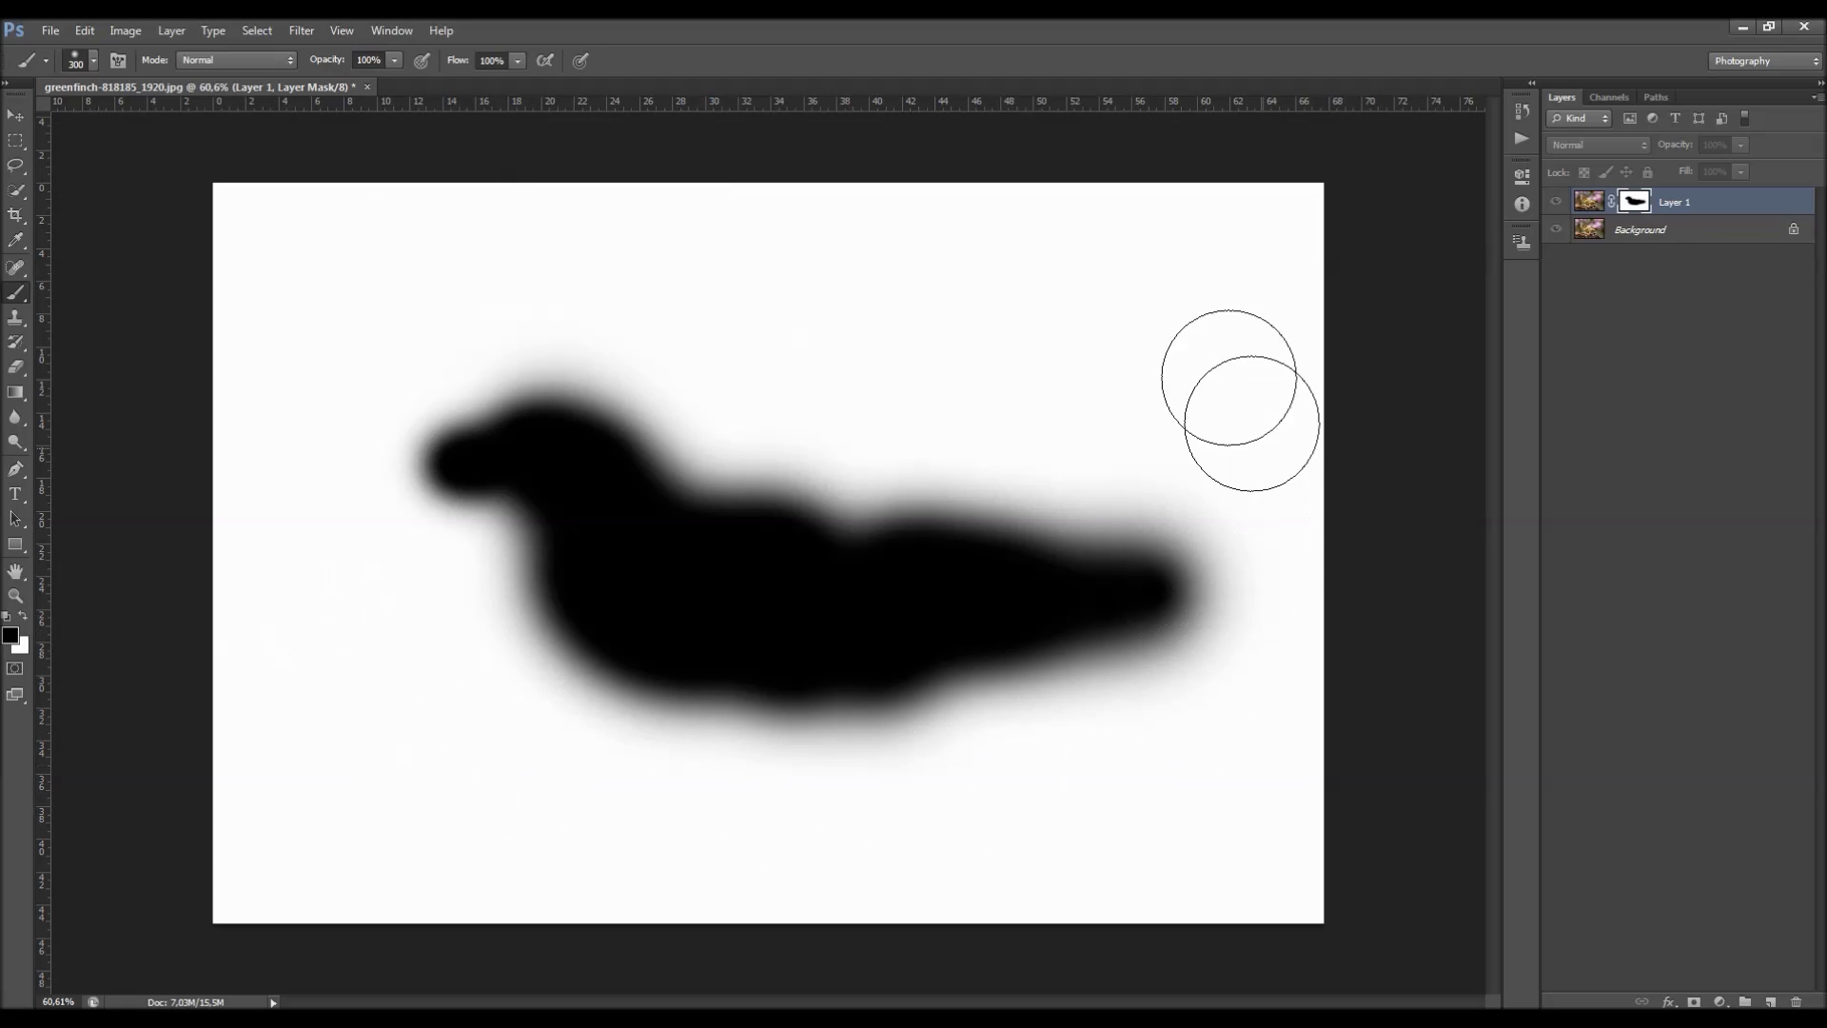
pyautogui.keyDown('alt'); pyautogui.click(1633, 204); pyautogui.keyUp('alt')
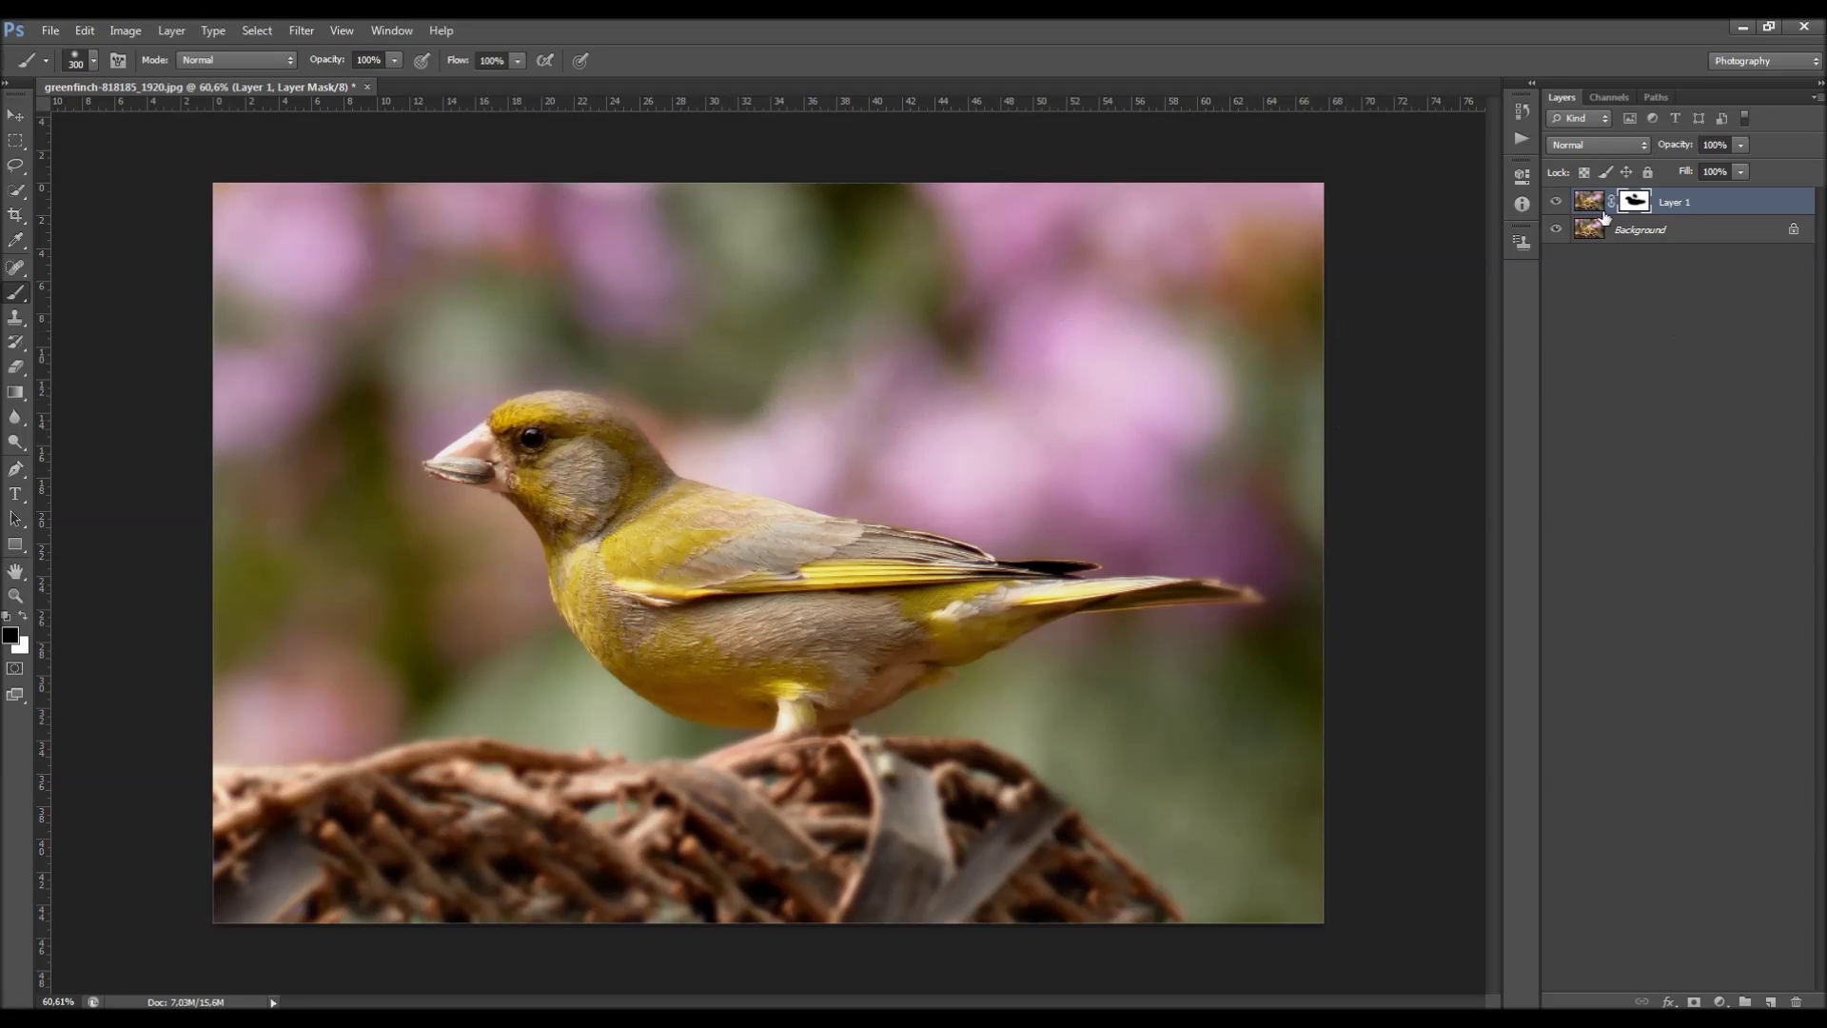
pyautogui.click(1555, 201)
pyautogui.click(1556, 202)
pyautogui.click(1558, 204)
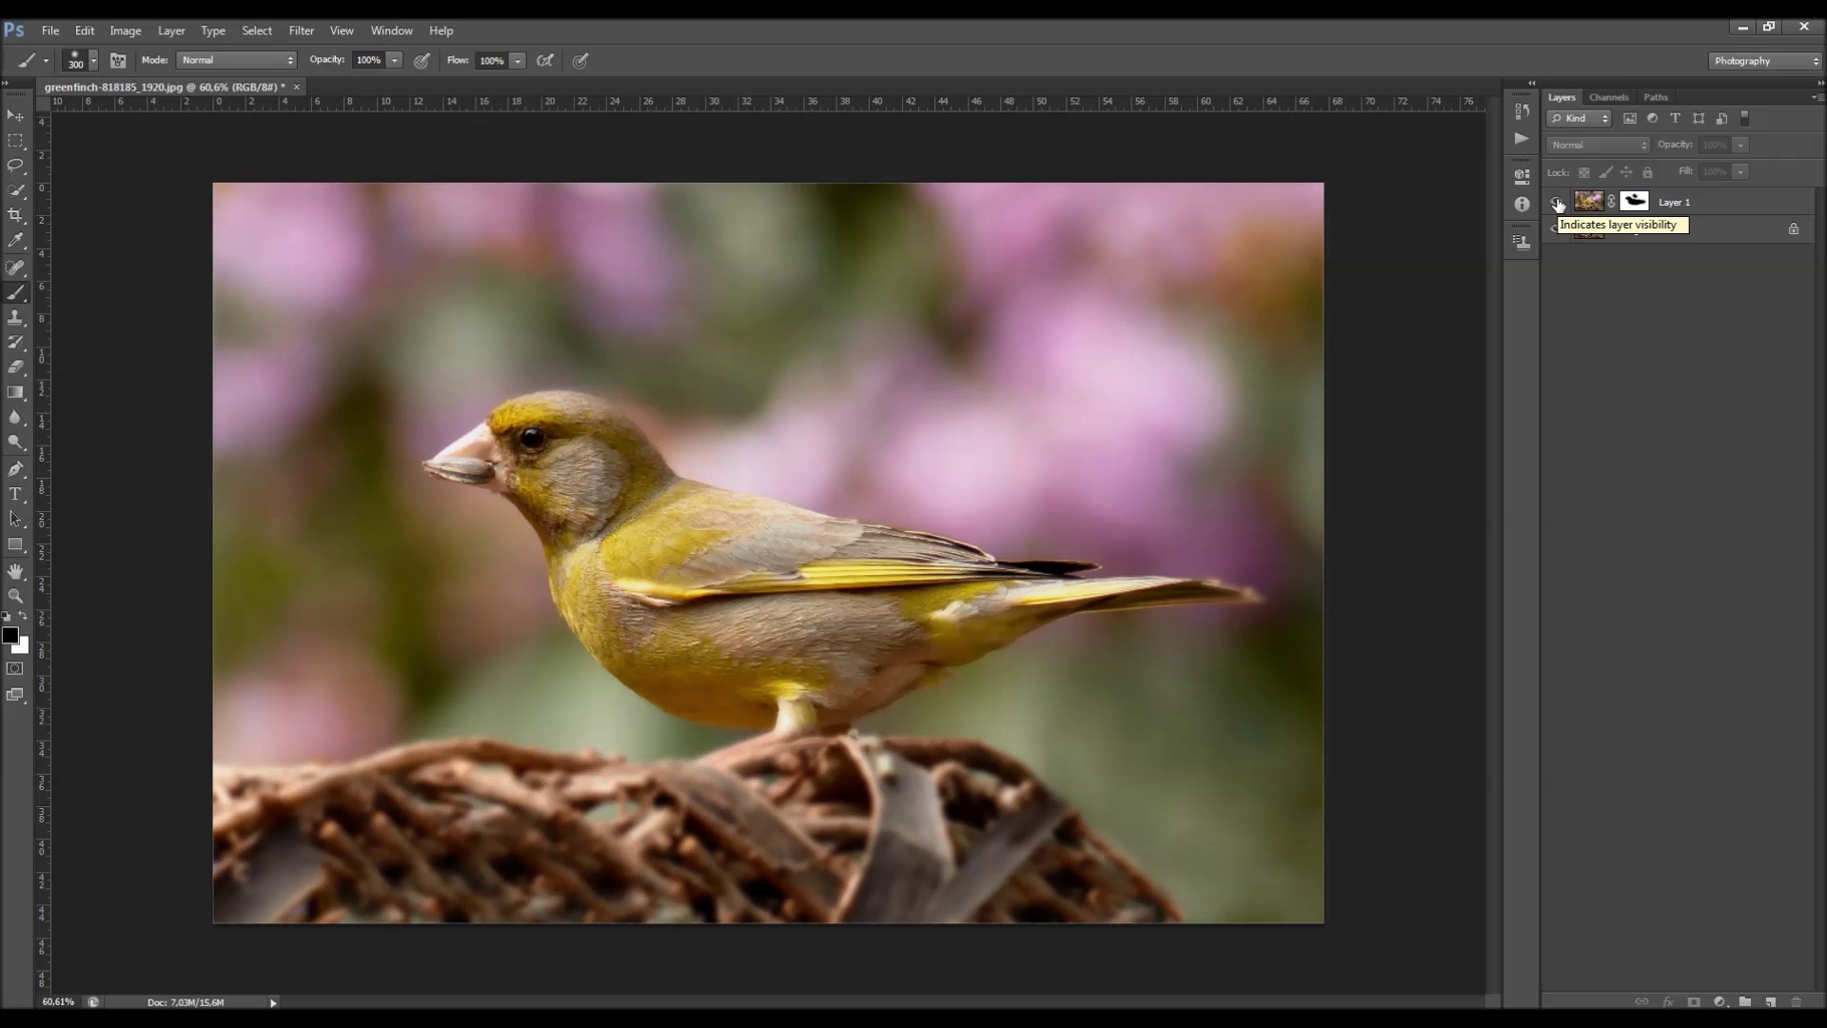